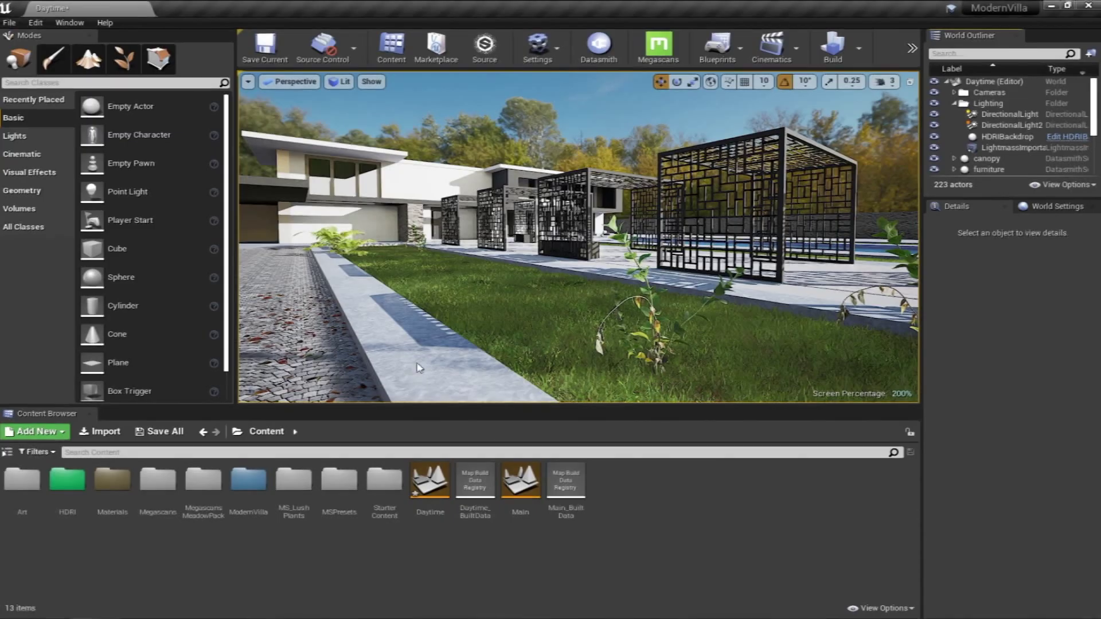
Inspect the villa's lawn, stone path and metal pavilions in the viewport, with Foliage painting mode active
{"action": "right_click_drag", "start_coordinate": [578, 237], "coordinate": [605, 229]}
{"action": "right_click_drag", "start_coordinate": [523, 302], "coordinate": [492, 303]}
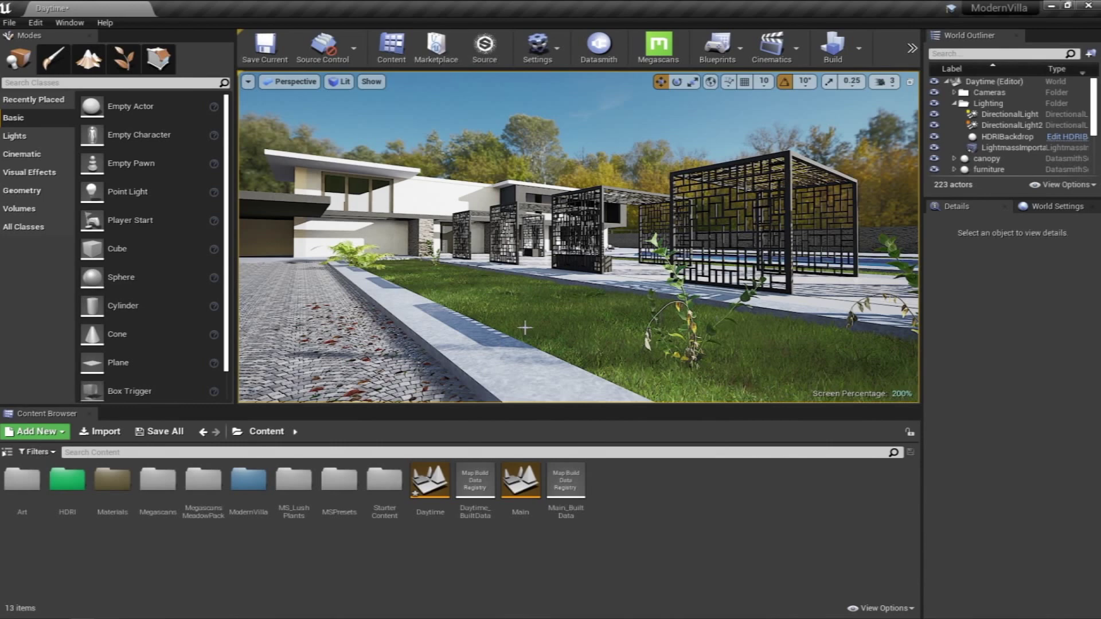
{"action": "key", "text": "s"}
{"action": "right_click_drag", "start_coordinate": [581, 298], "coordinate": [576, 298]}
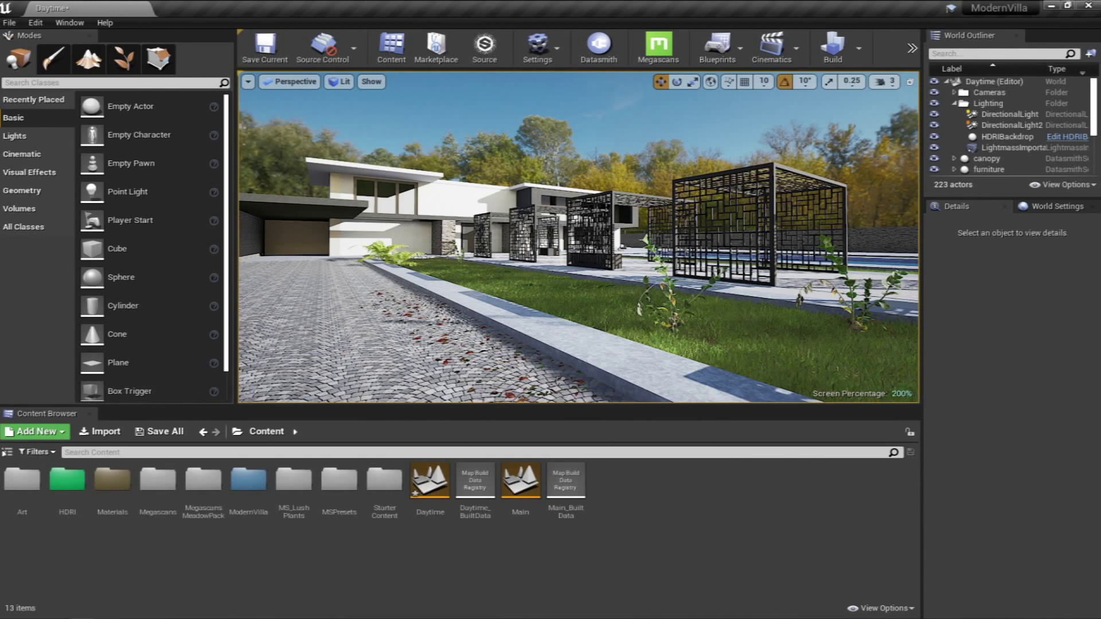
{"action": "left_click", "coordinate": [123, 58]}
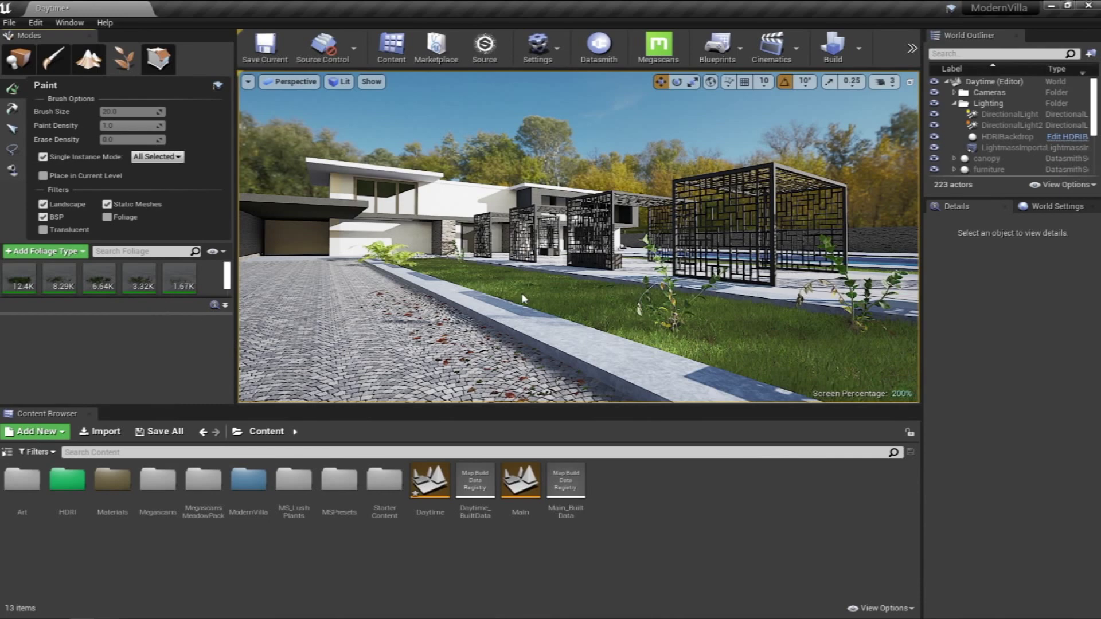
{"action": "right_click_drag", "start_coordinate": [521, 293], "coordinate": [525, 315]}
{"action": "key", "text": "w"}
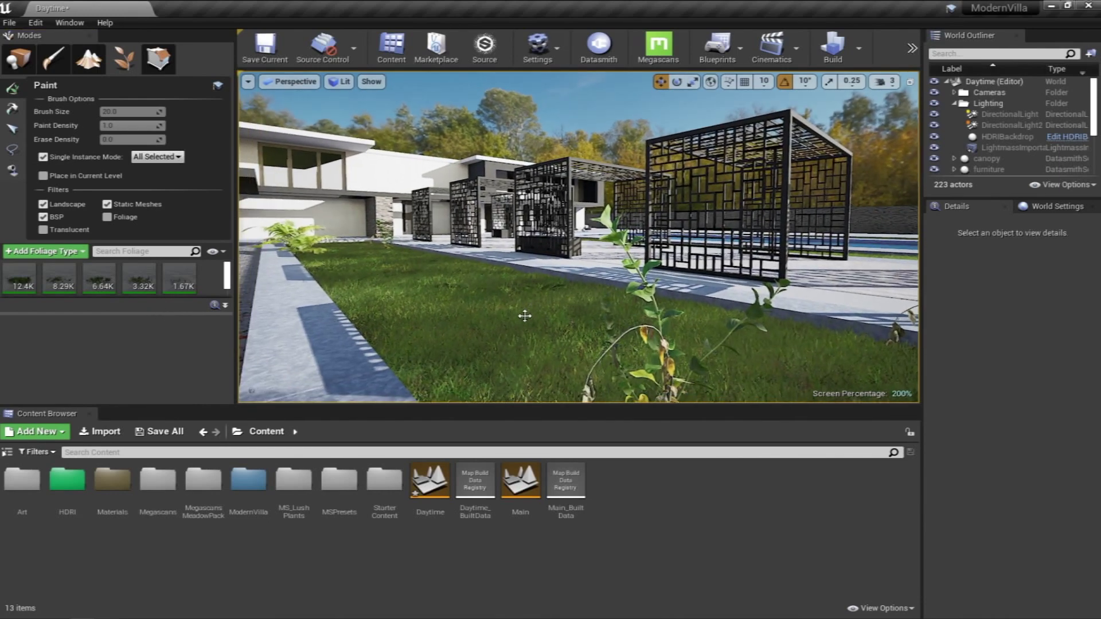
{"action": "right_click_drag", "start_coordinate": [518, 309], "coordinate": [491, 299]}
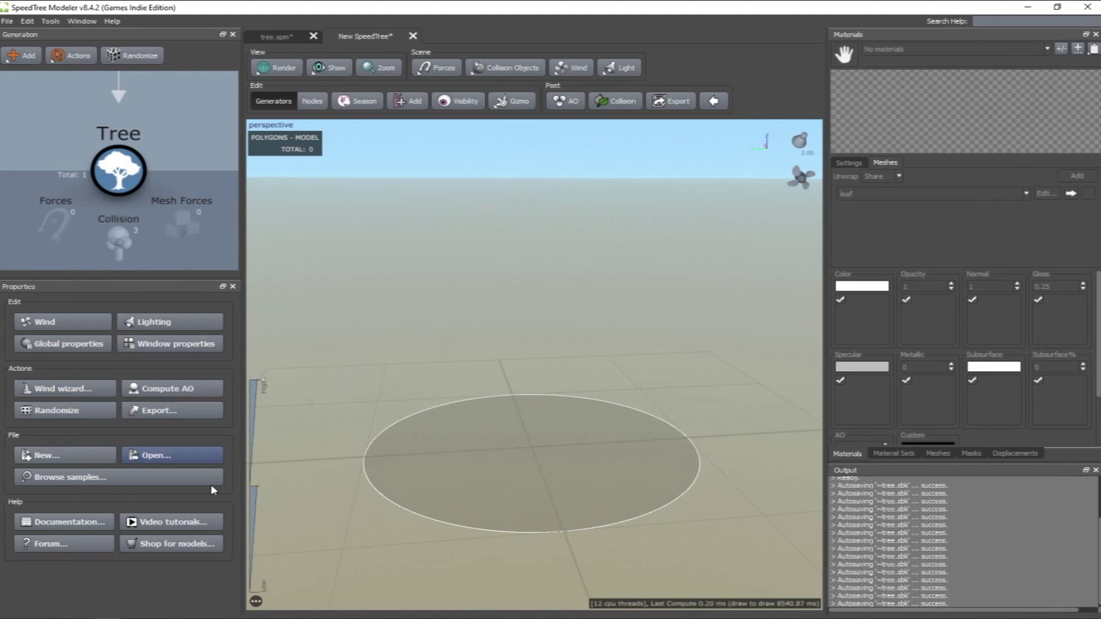
Open the video tutorials from SpeedTree Modeler and look through the SpeedTree YouTube channel's uploaded videos
{"action": "left_click", "coordinate": [172, 521]}
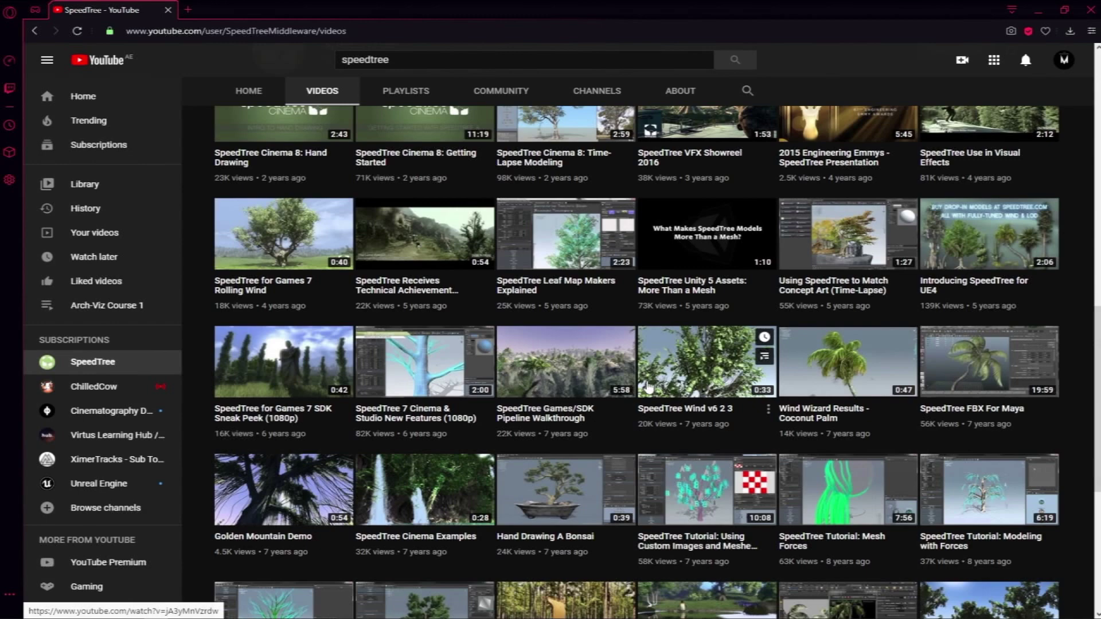
{"action": "scroll", "coordinate": [667, 390], "scroll_direction": "up", "scroll_amount": 2}
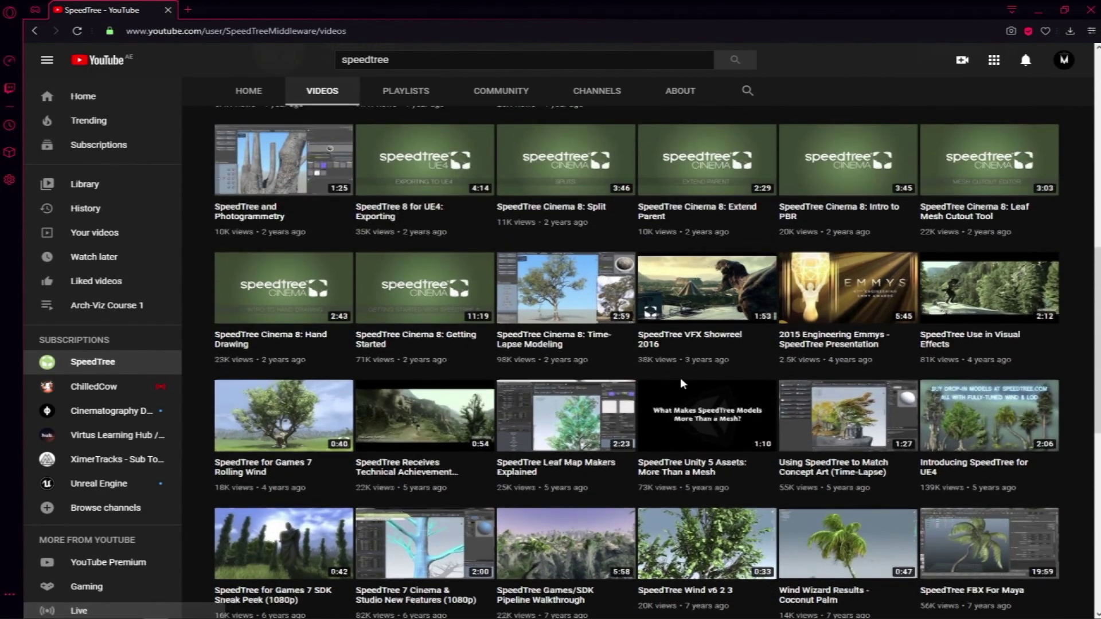
{"action": "scroll", "coordinate": [667, 390], "scroll_direction": "down", "scroll_amount": 1}
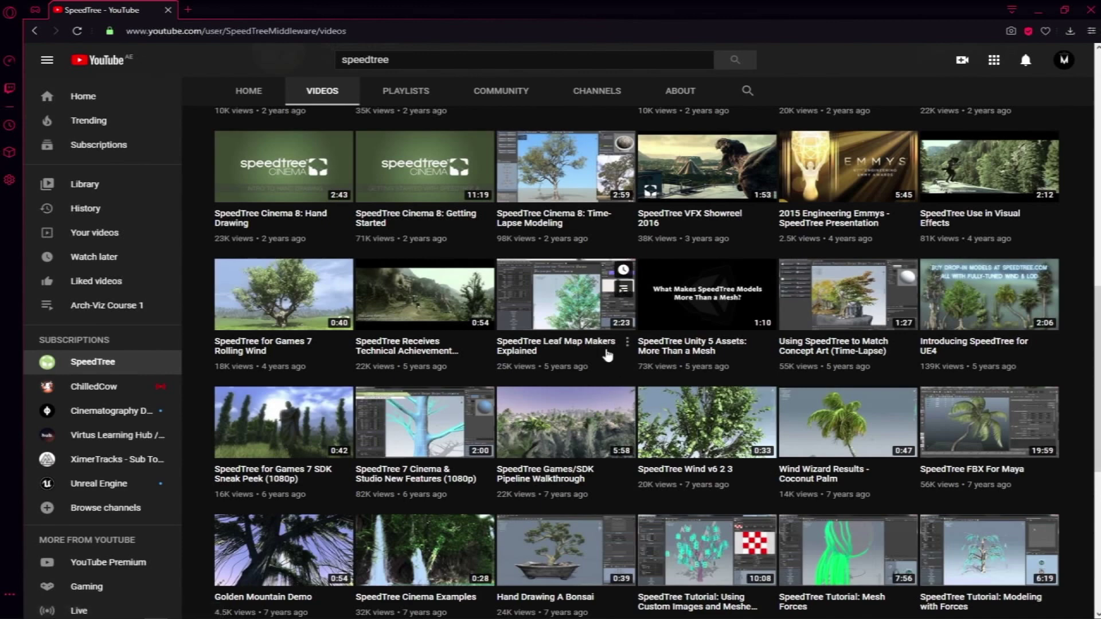
{"action": "scroll", "coordinate": [705, 323], "scroll_direction": "down", "scroll_amount": 2}
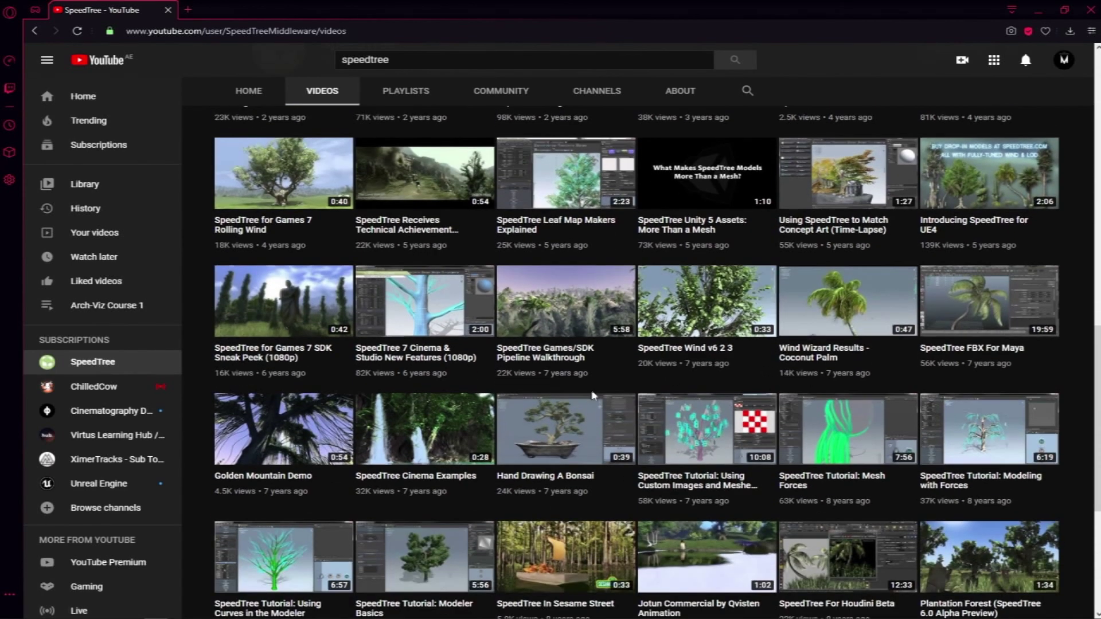
{"action": "left_click", "coordinate": [1038, 10]}
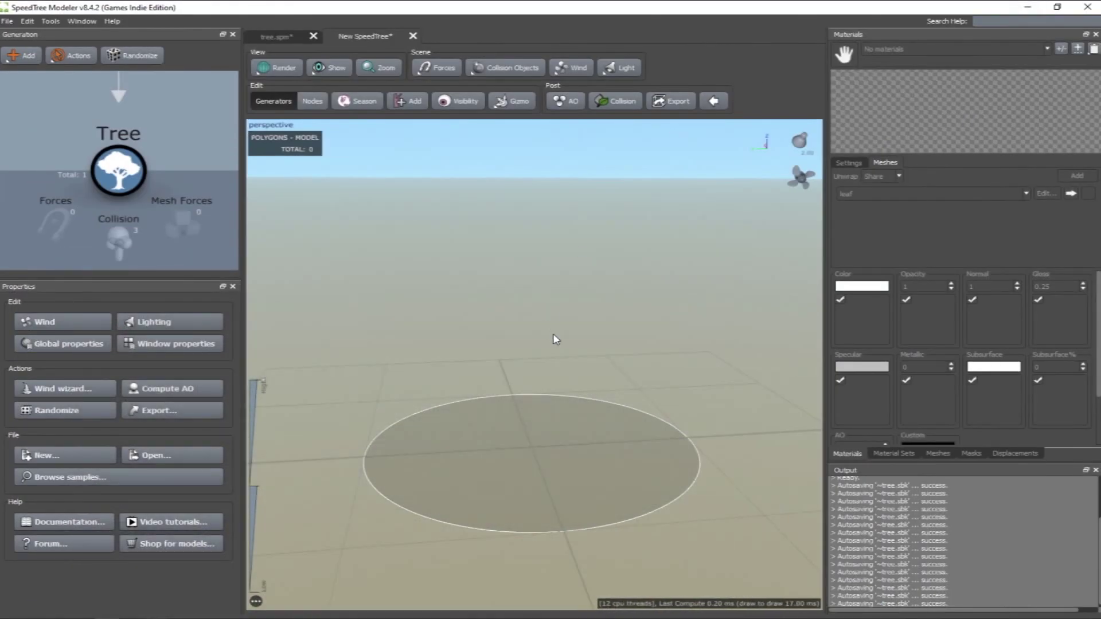
{"action": "right_click", "coordinate": [542, 352]}
{"action": "left_click", "coordinate": [523, 328]}
{"action": "scroll", "coordinate": [517, 324], "scroll_direction": "down", "scroll_amount": 2}
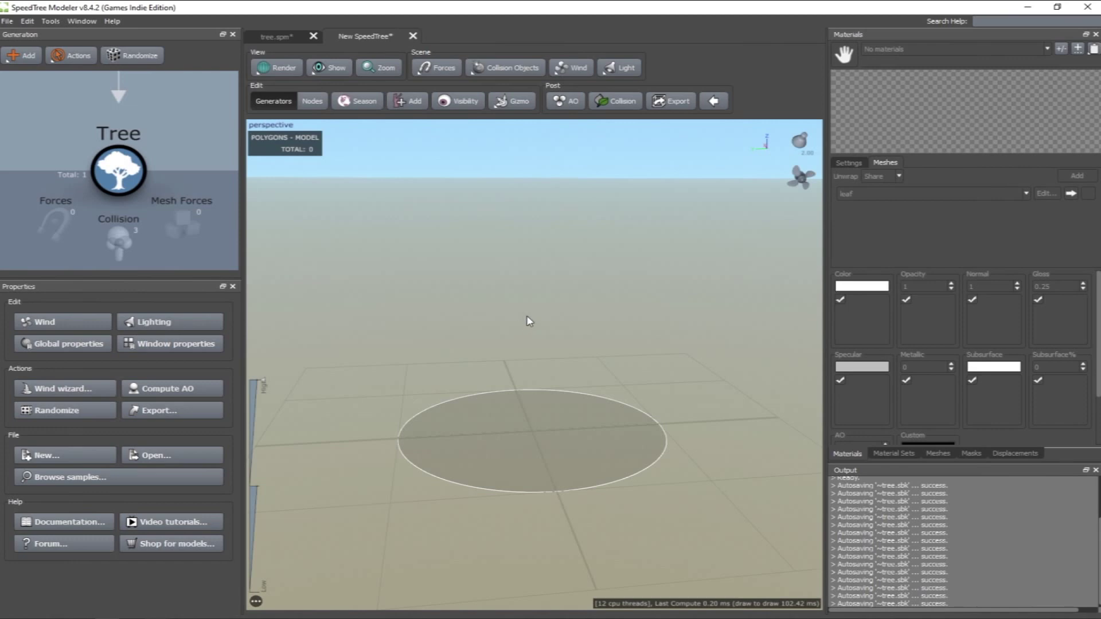
{"action": "right_click", "coordinate": [552, 317]}
{"action": "left_click", "coordinate": [529, 296]}
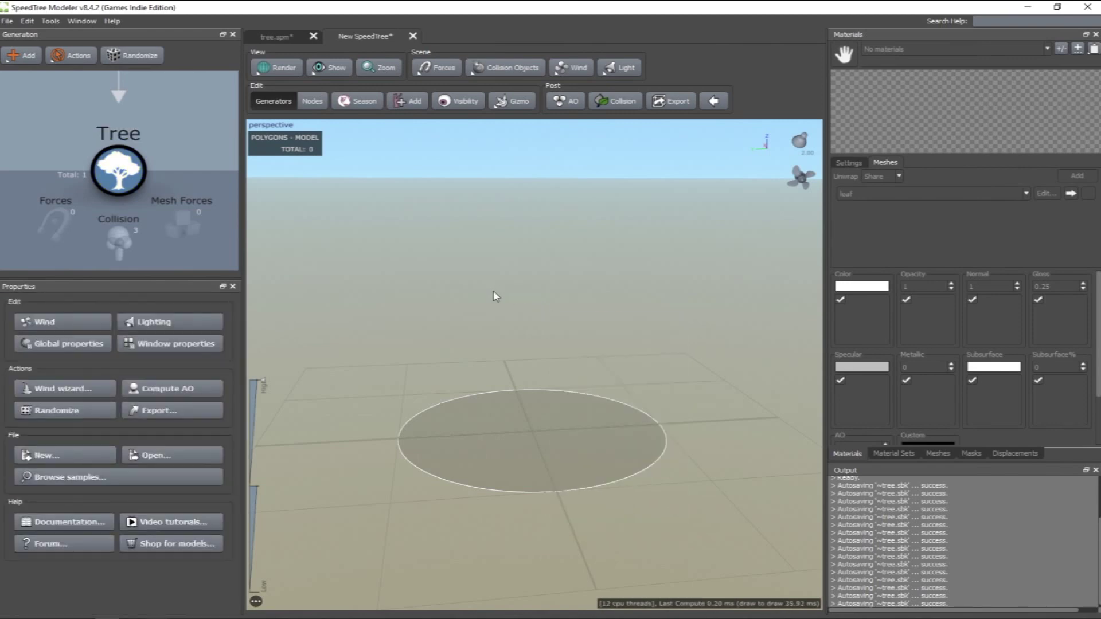
{"action": "scroll", "coordinate": [516, 319], "scroll_direction": "down", "scroll_amount": 2}
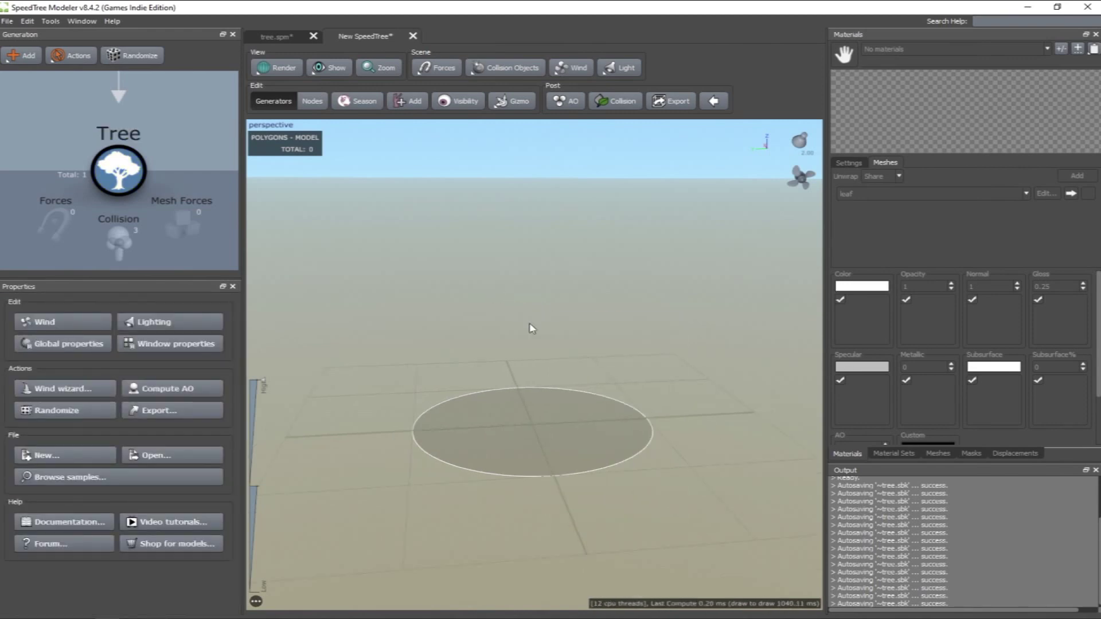
Add Trunk geometry to the empty tree and set its generation mode to Classic
{"action": "right_click", "coordinate": [550, 316]}
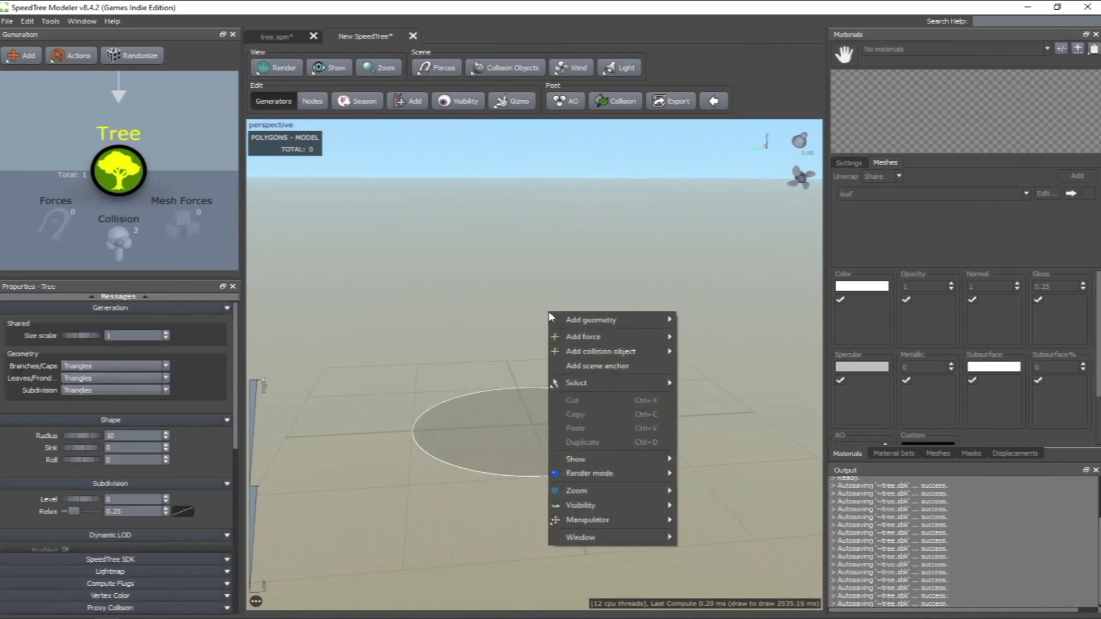
{"action": "mouse_move", "coordinate": [585, 319]}
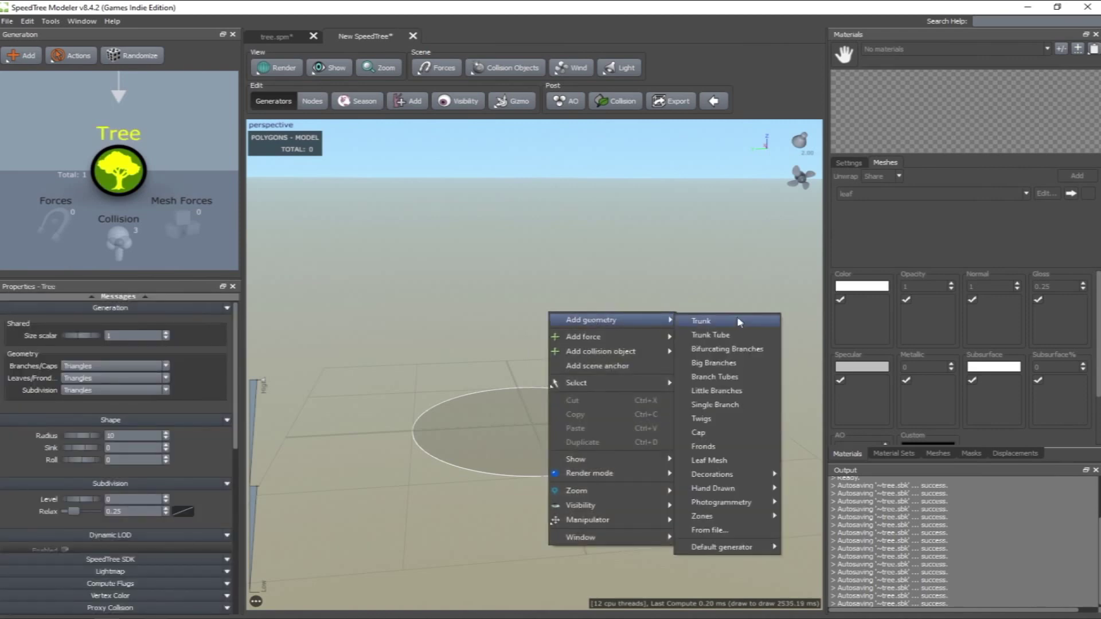
{"action": "left_click", "coordinate": [739, 322]}
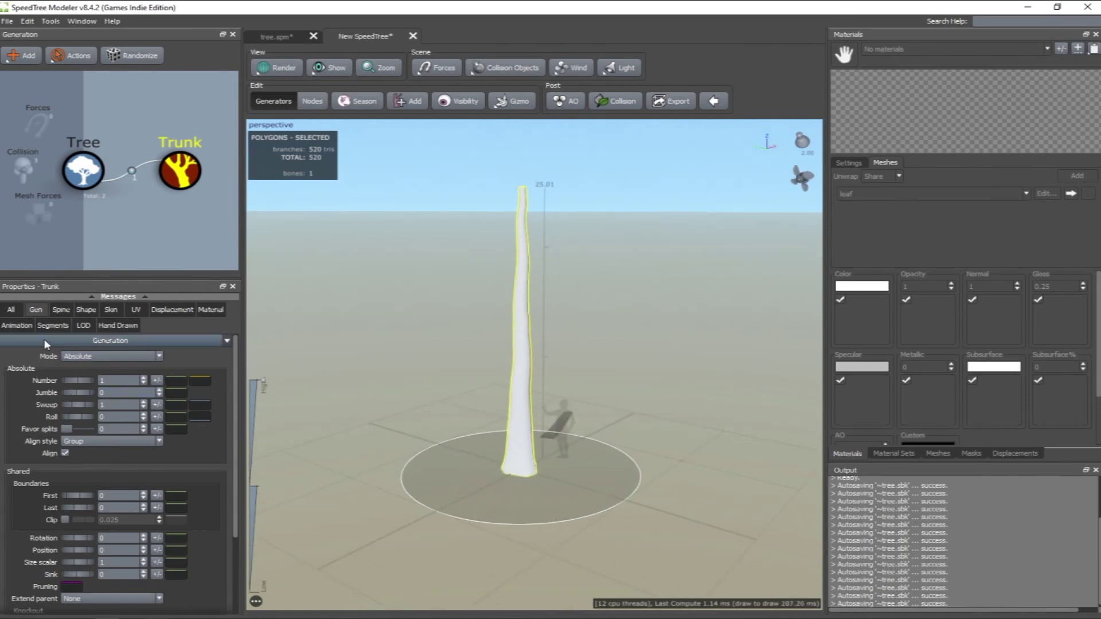
{"action": "left_click", "coordinate": [111, 356]}
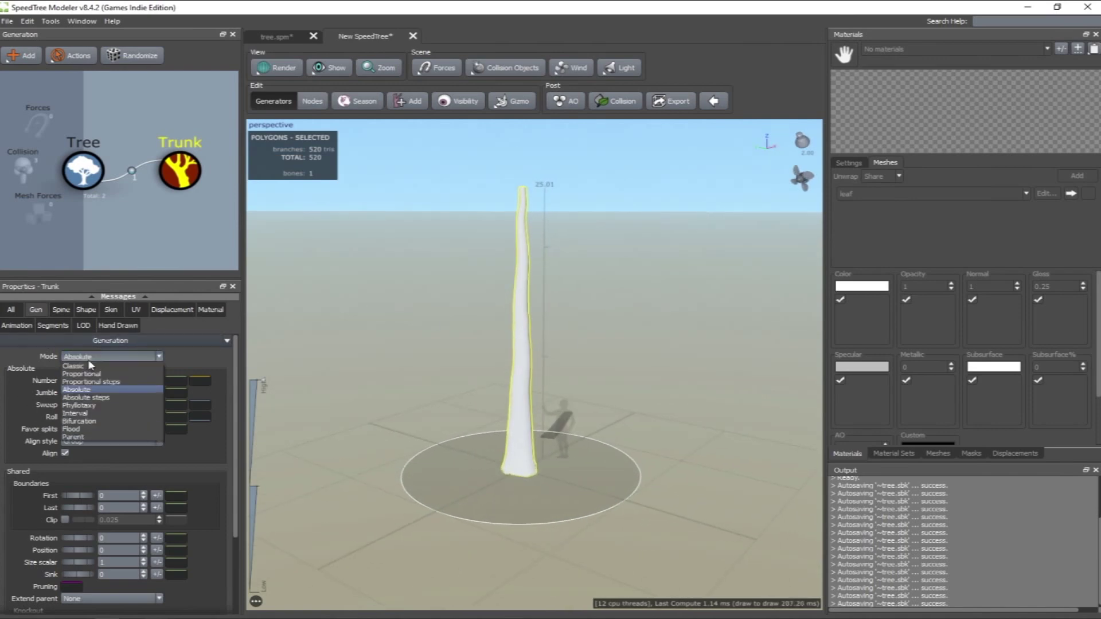
{"action": "left_click", "coordinate": [92, 368]}
Shorten the trunk by setting its absolute spine length to 21.96
{"action": "left_click", "coordinate": [61, 309]}
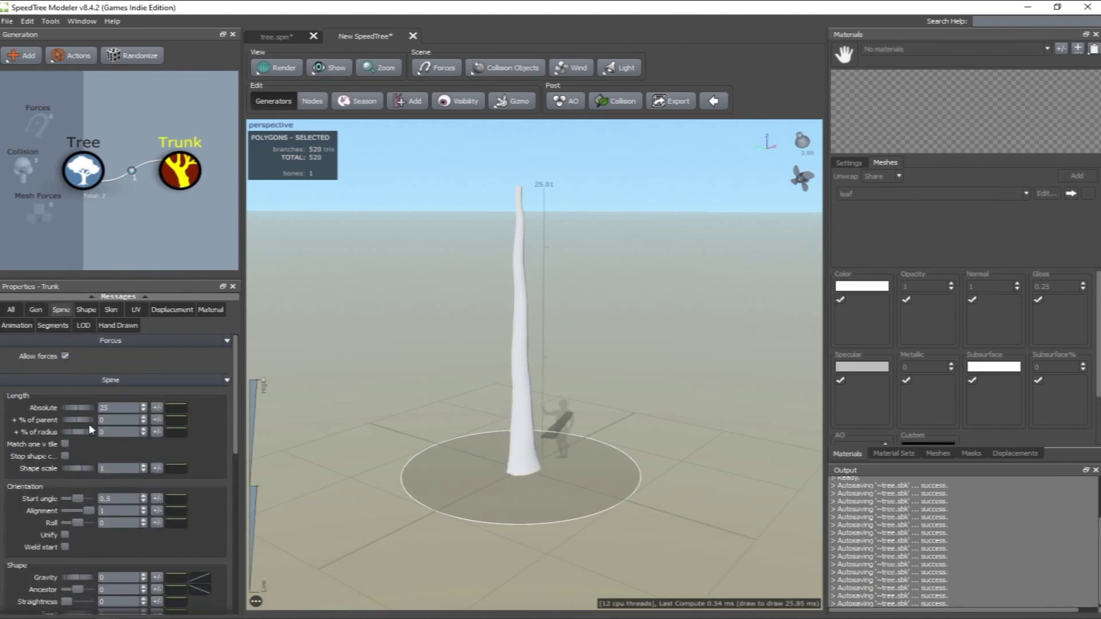
{"action": "left_click_drag", "start_coordinate": [76, 412], "coordinate": [11, 425]}
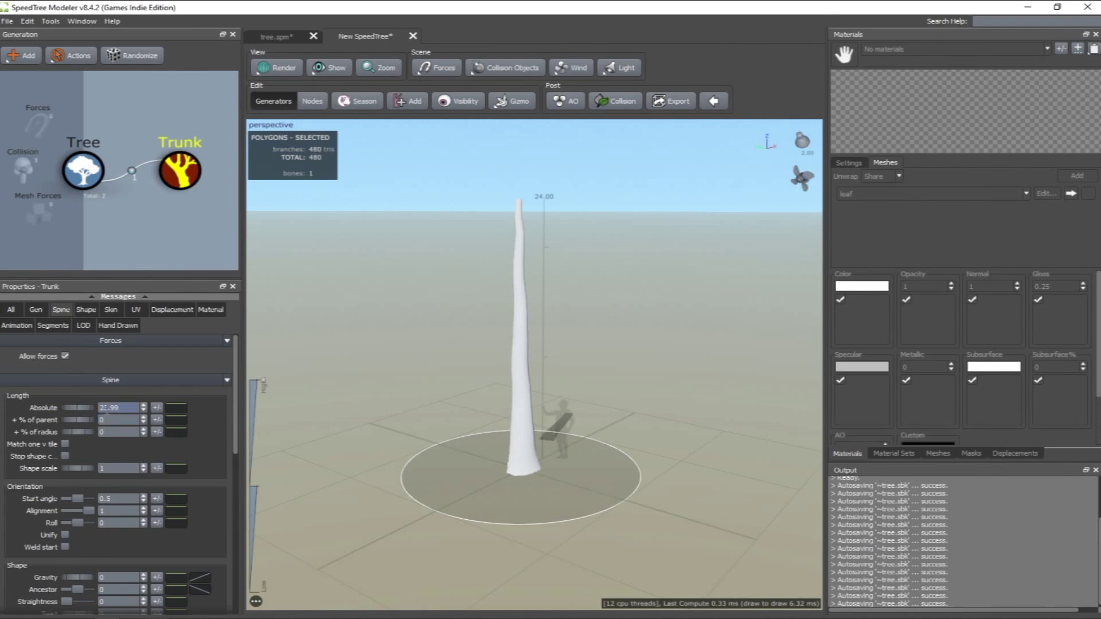
{"action": "left_click_drag", "start_coordinate": [87, 410], "coordinate": [4, 417]}
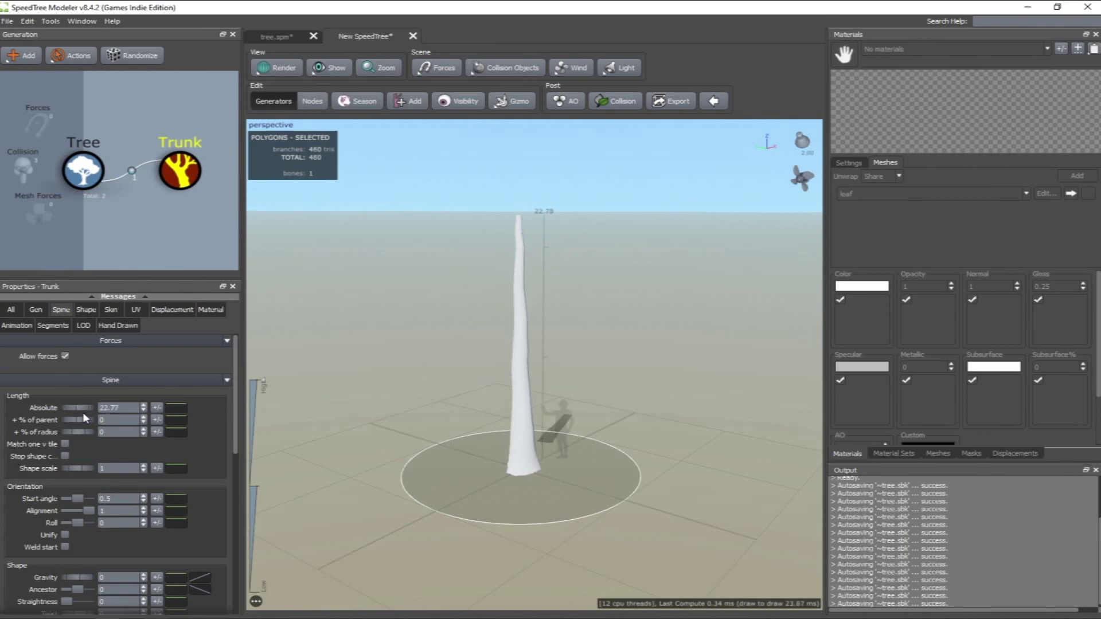
{"action": "left_click_drag", "start_coordinate": [85, 413], "coordinate": [34, 415]}
Add Big Branches geometry to the trunk
{"action": "left_click", "coordinate": [528, 391]}
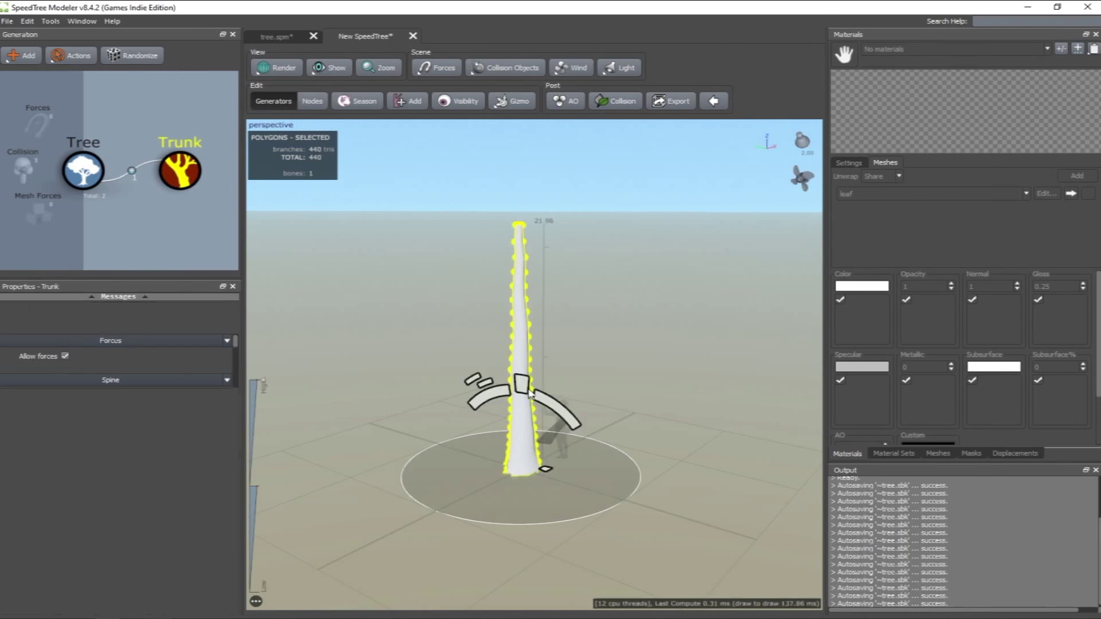
{"action": "right_click", "coordinate": [526, 349]}
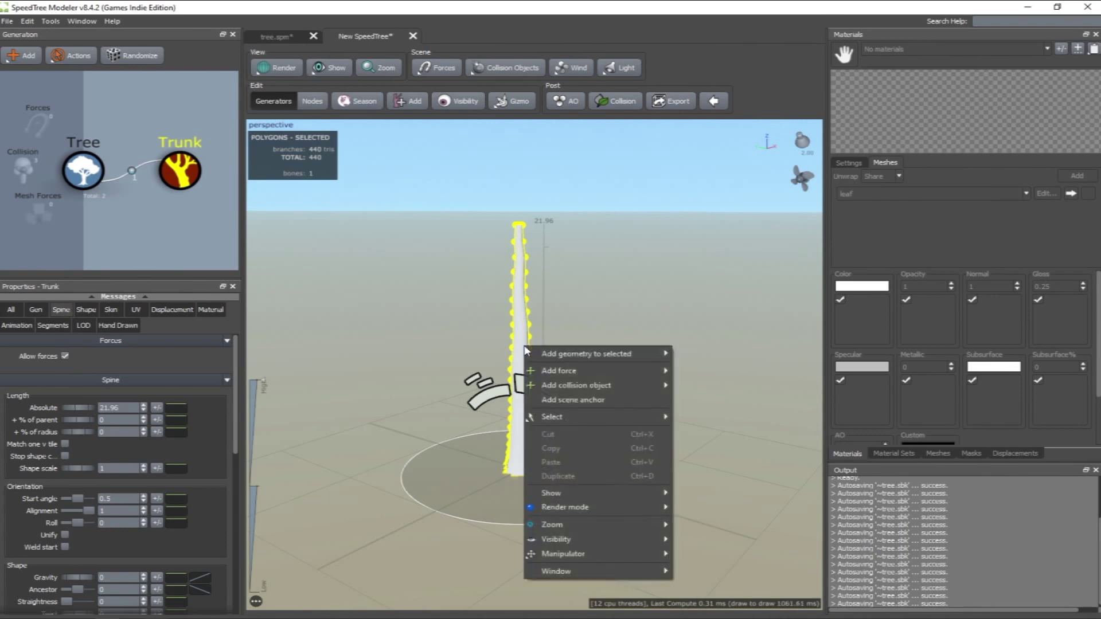
{"action": "mouse_move", "coordinate": [560, 356]}
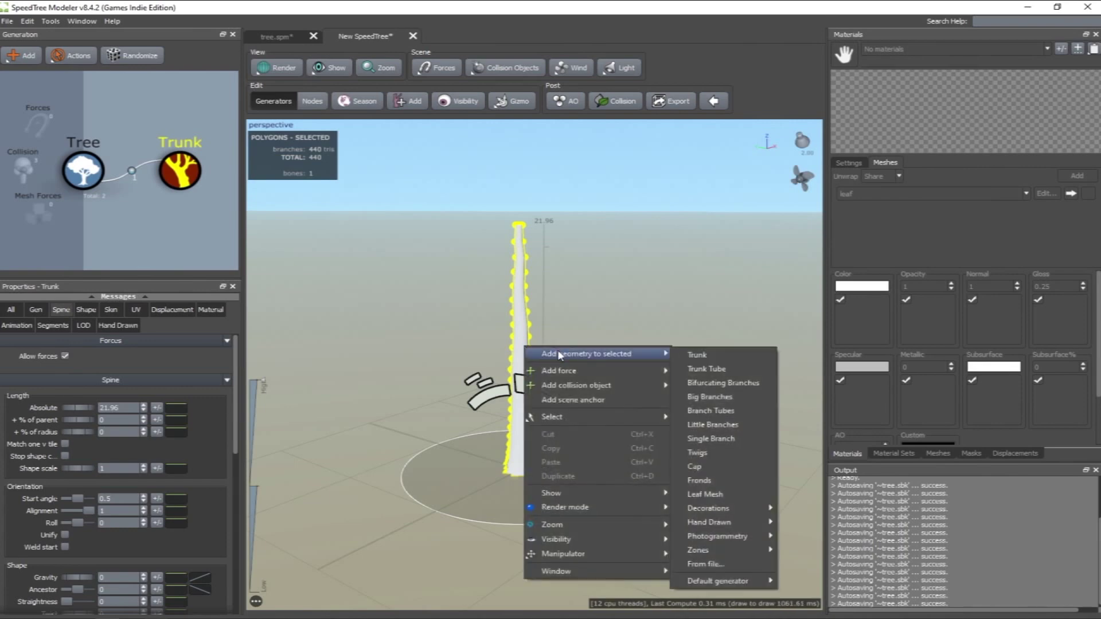
{"action": "left_click", "coordinate": [709, 397]}
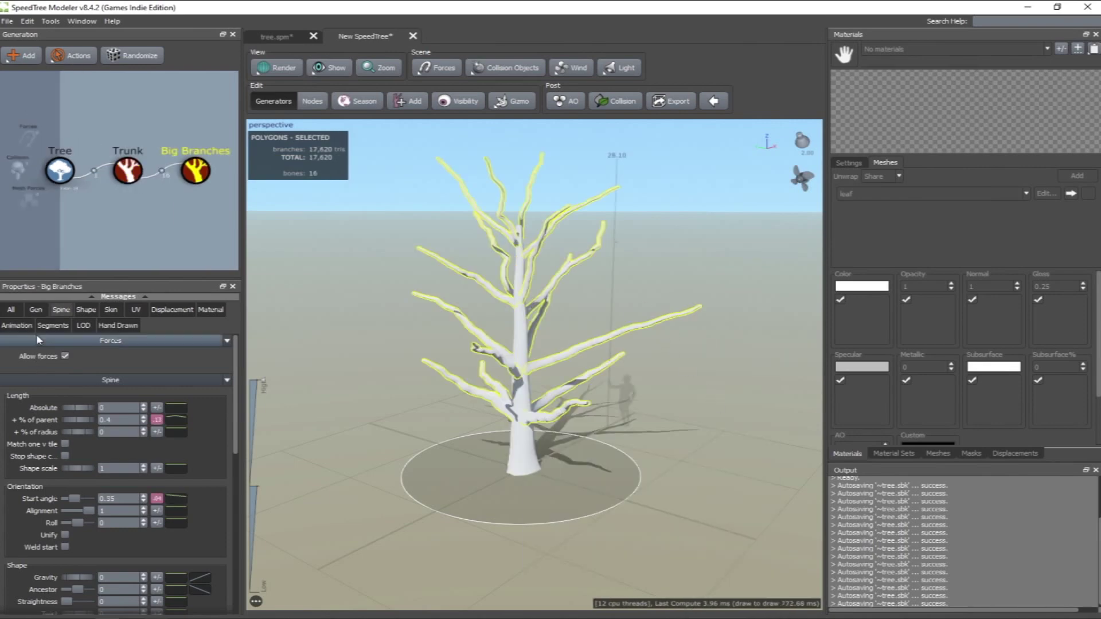
Set the big branches' generation mode to Classic with a frequency of 6
{"action": "left_click", "coordinate": [35, 309]}
{"action": "left_click", "coordinate": [88, 360]}
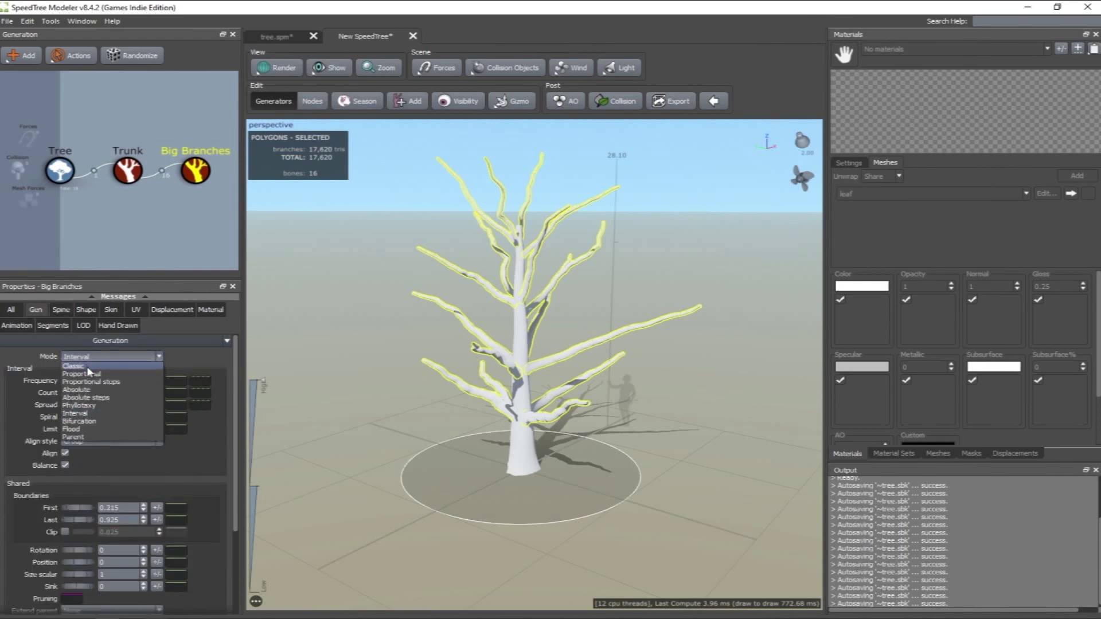
{"action": "left_click", "coordinate": [90, 369]}
{"action": "left_click", "coordinate": [62, 310]}
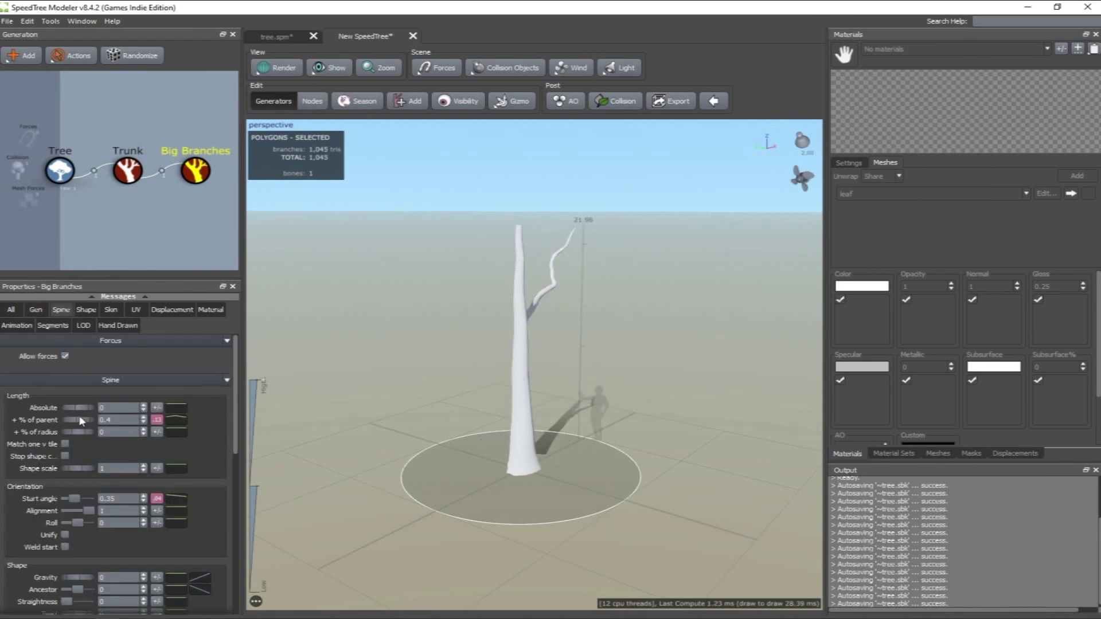
{"action": "left_click", "coordinate": [36, 309]}
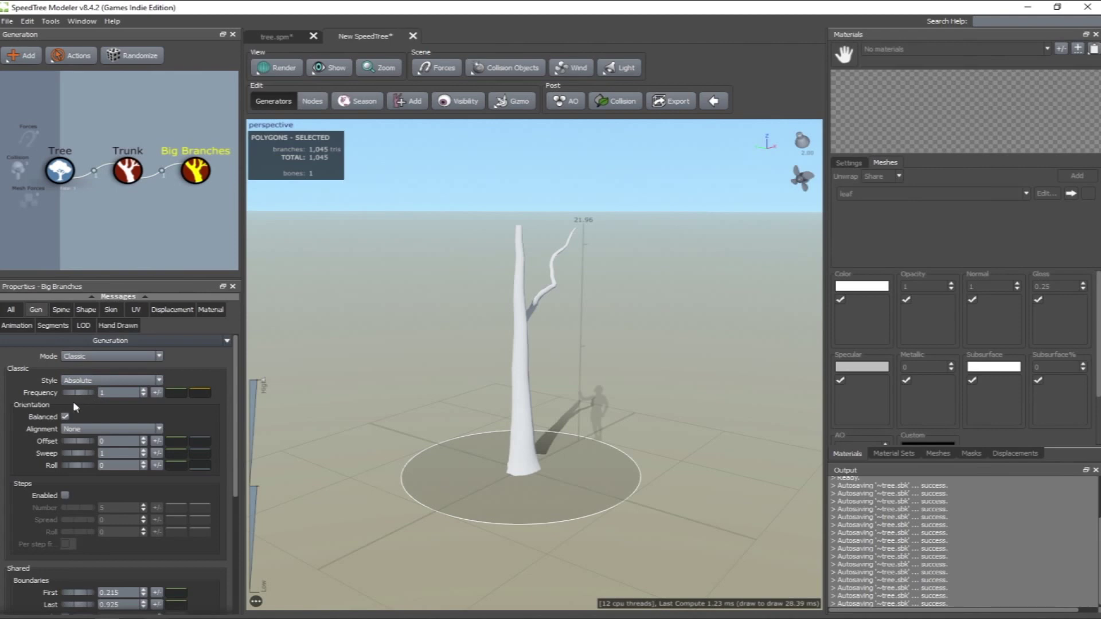
{"action": "left_click_drag", "start_coordinate": [71, 393], "coordinate": [132, 402]}
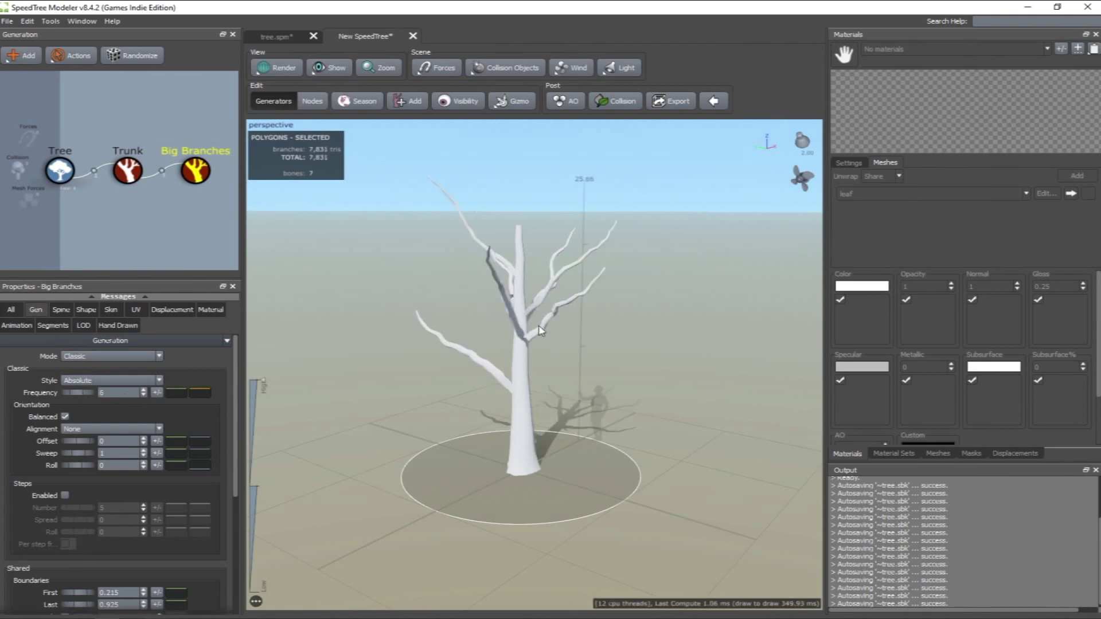
Add Little Branches geometry to the big branches
{"action": "left_click", "coordinate": [541, 336]}
{"action": "right_click", "coordinate": [540, 333]}
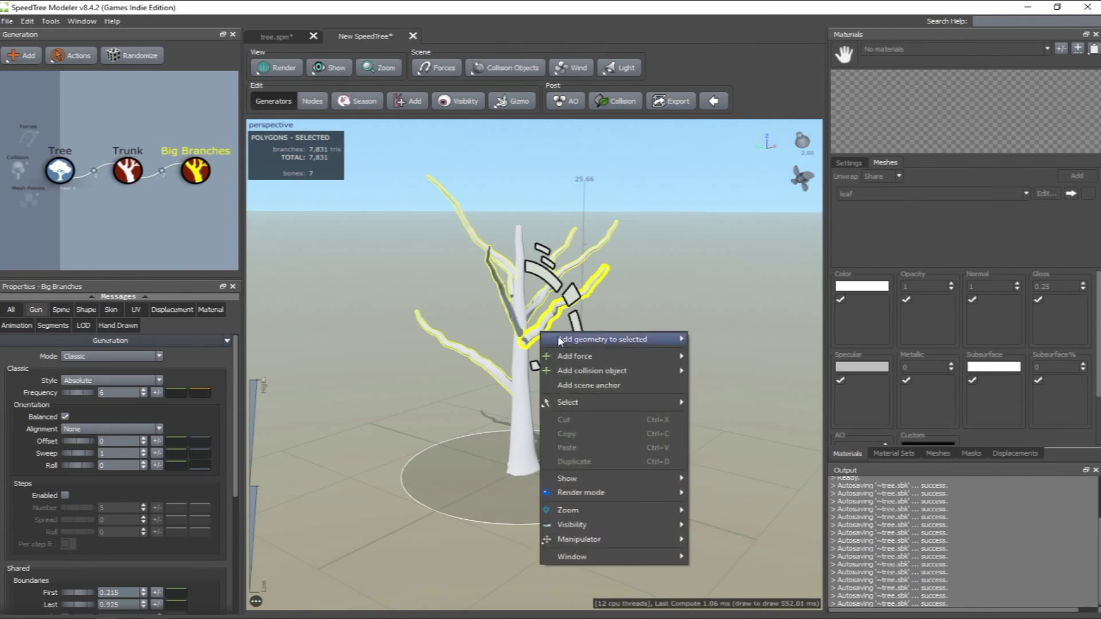
{"action": "mouse_move", "coordinate": [601, 343]}
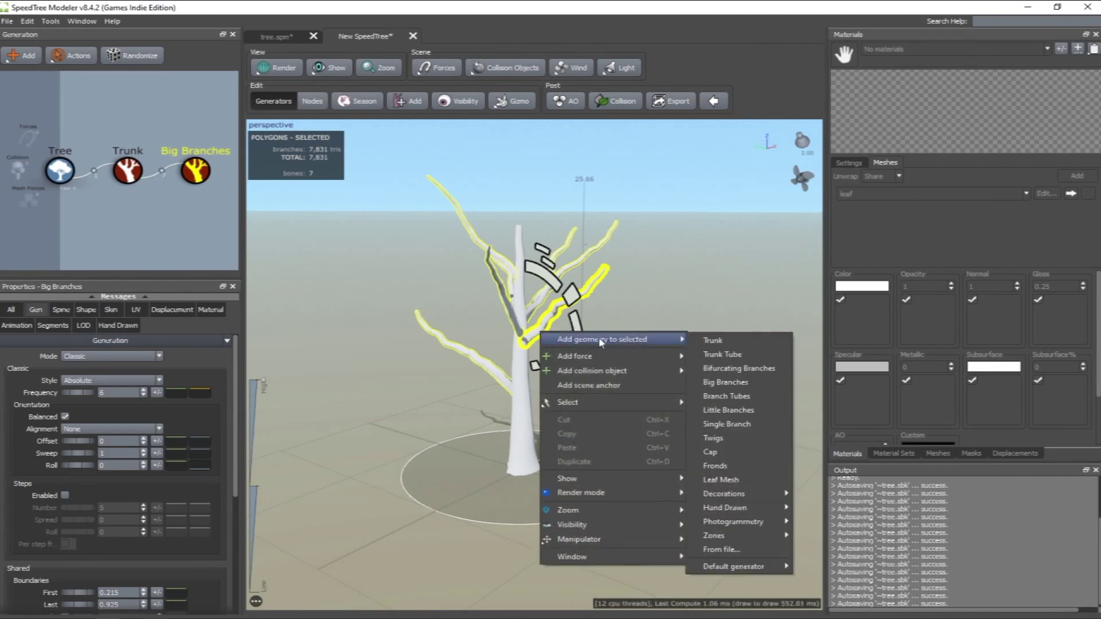
{"action": "left_click", "coordinate": [744, 411]}
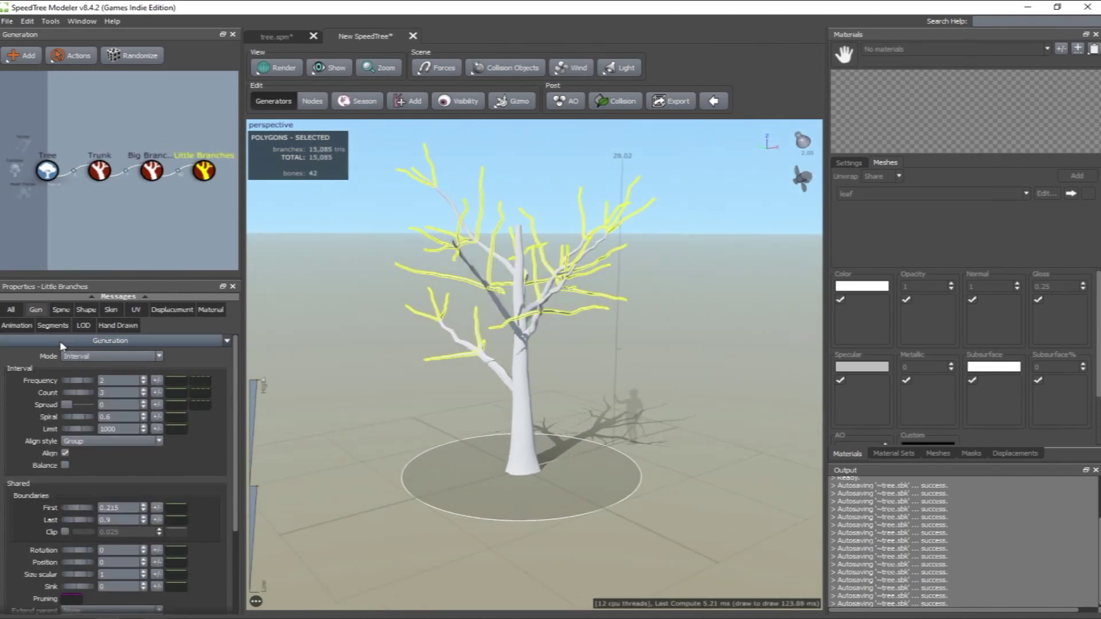
Set the little branches' generation frequency to 3.47, spread to 0.471 and spiral to 1.33
{"action": "left_click_drag", "start_coordinate": [77, 381], "coordinate": [172, 383]}
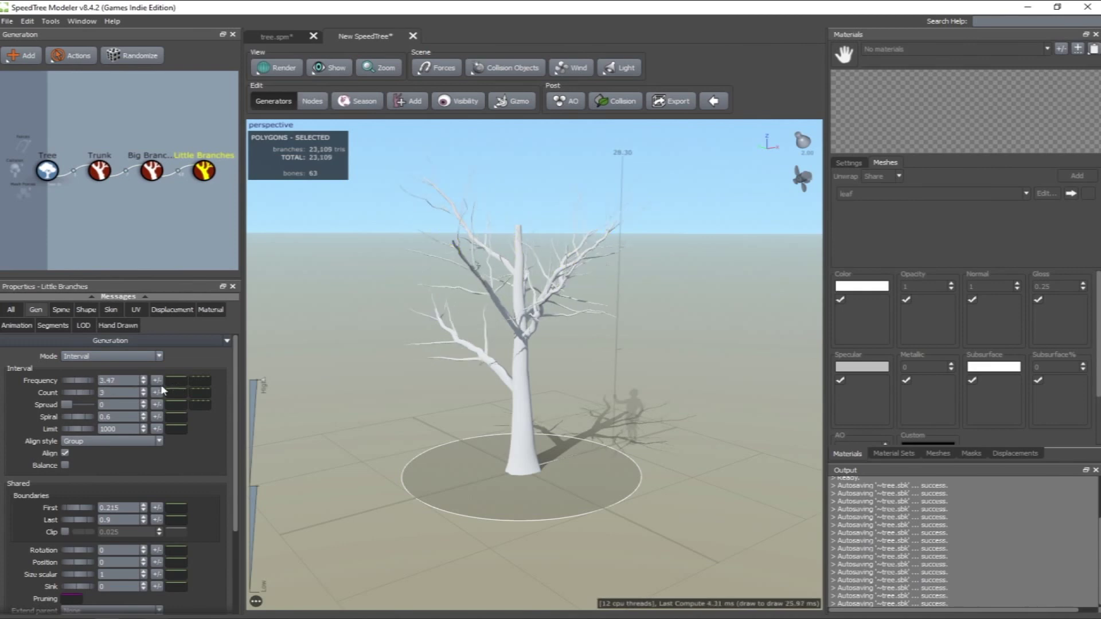
{"action": "left_click_drag", "start_coordinate": [69, 405], "coordinate": [119, 425]}
{"action": "scroll", "coordinate": [516, 312], "scroll_direction": "up", "scroll_amount": 3}
{"action": "middle_click_drag", "start_coordinate": [509, 290], "coordinate": [521, 305]}
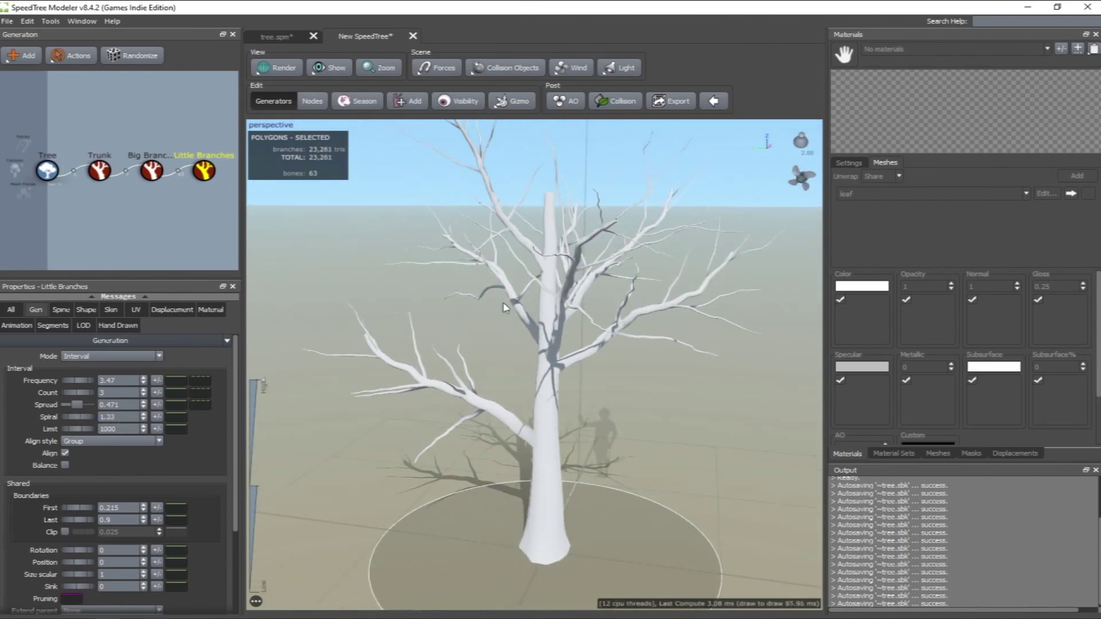
Widen the Generation and Properties panels to make more room for the node graph and sliders
{"action": "left_click_drag", "start_coordinate": [240, 265], "coordinate": [322, 265]}
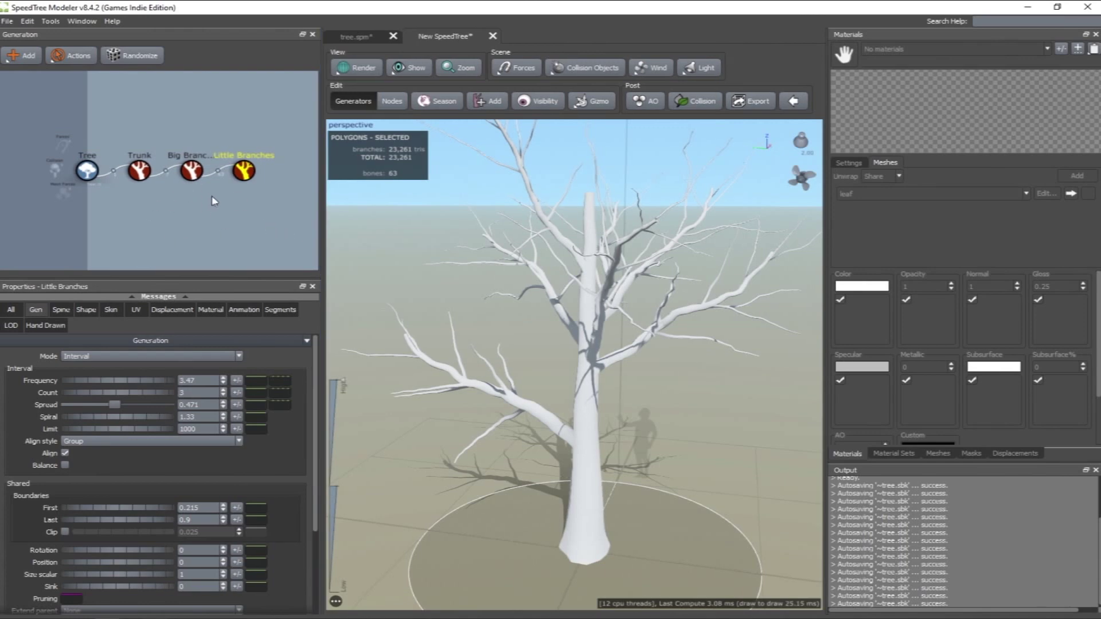
{"action": "scroll", "coordinate": [624, 312], "scroll_direction": "down", "scroll_amount": 3}
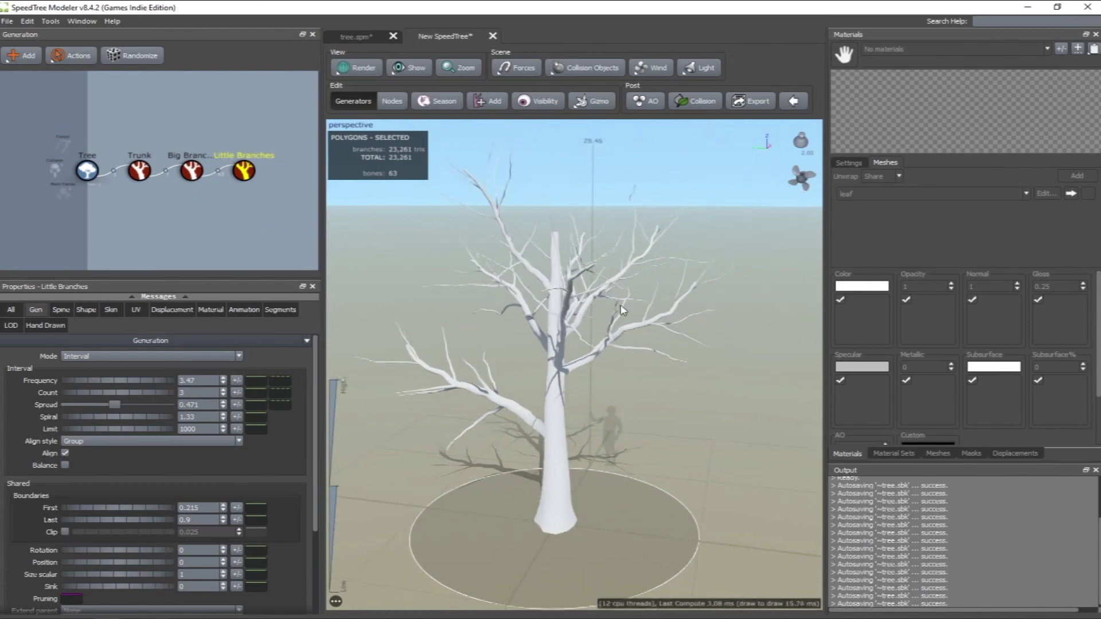
Add Twigs geometry to the little branches
{"action": "left_click_drag", "start_coordinate": [623, 310], "coordinate": [668, 368]}
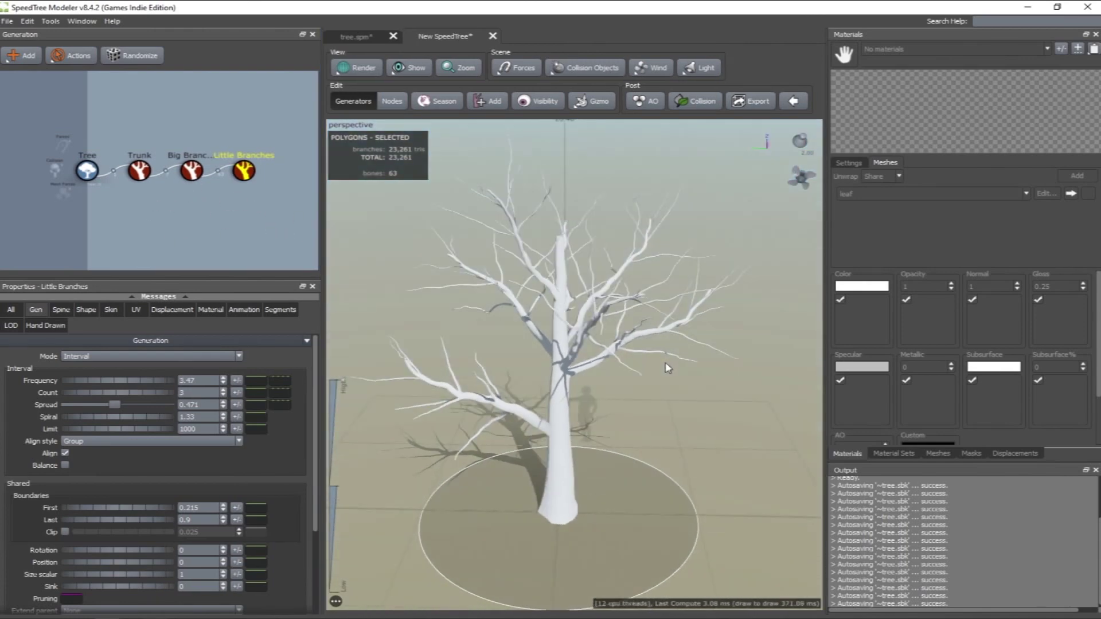
{"action": "left_click", "coordinate": [622, 366]}
{"action": "right_click", "coordinate": [620, 363]}
{"action": "mouse_move", "coordinate": [725, 373]}
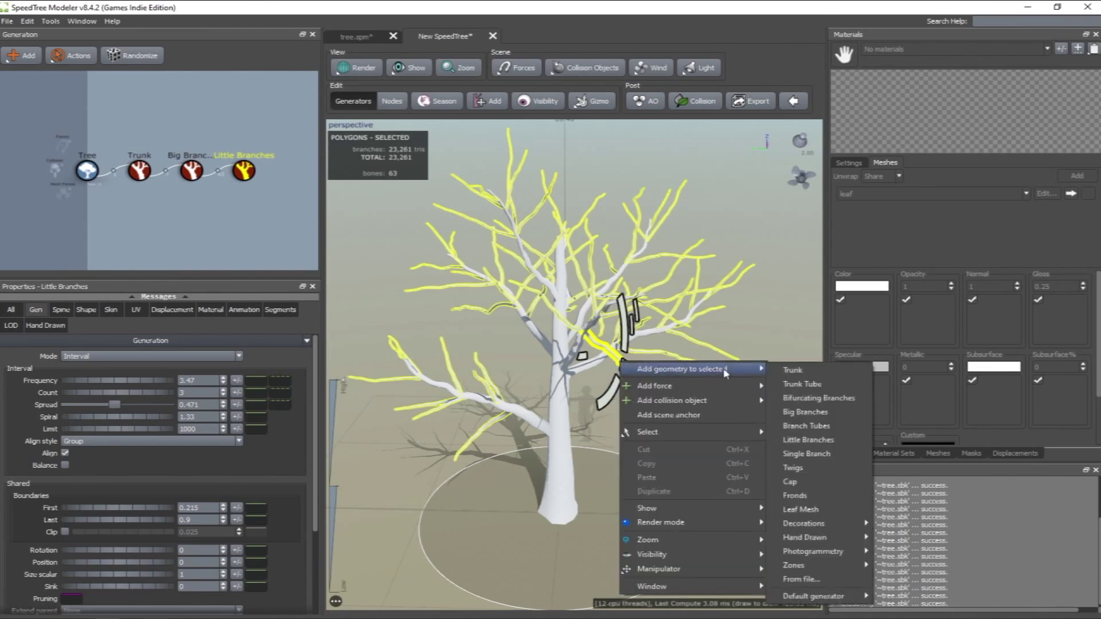
{"action": "left_click", "coordinate": [813, 466]}
Set the twigs' generation frequency to 6.92 and spiral to 1.69
{"action": "left_click_drag", "start_coordinate": [496, 370], "coordinate": [508, 344]}
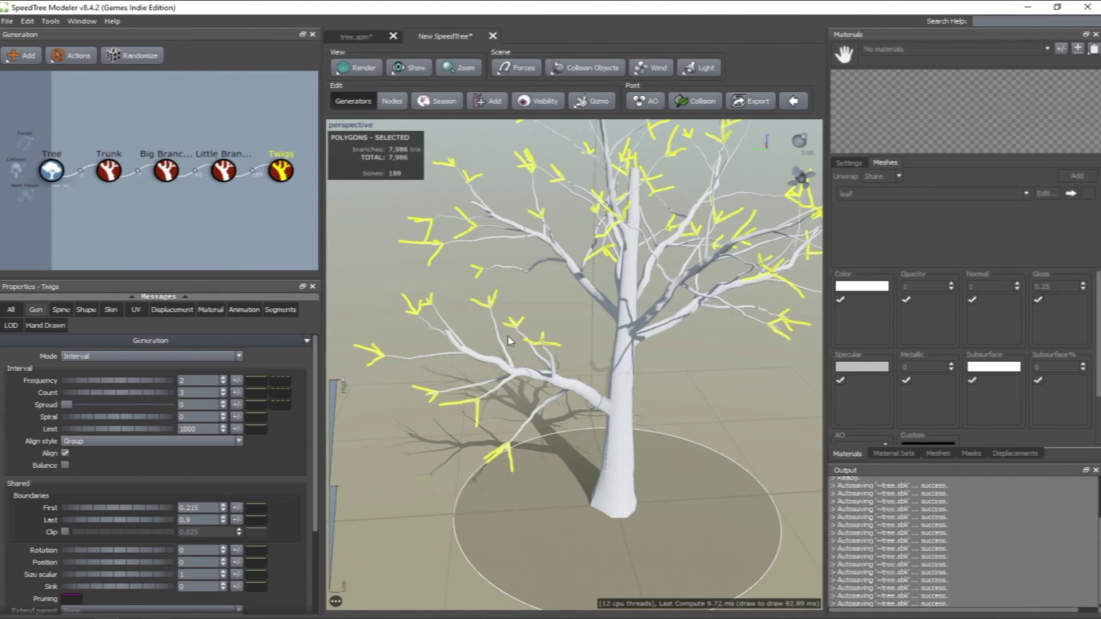
{"action": "scroll", "coordinate": [508, 338], "scroll_direction": "up", "scroll_amount": 5}
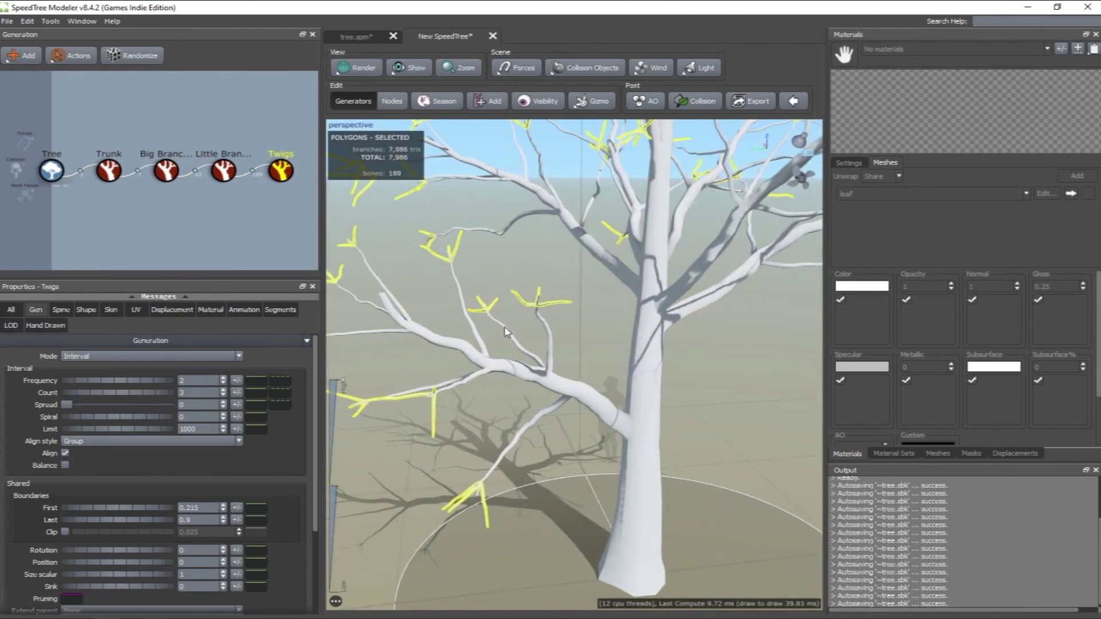
{"action": "middle_click_drag", "start_coordinate": [505, 328], "coordinate": [507, 322]}
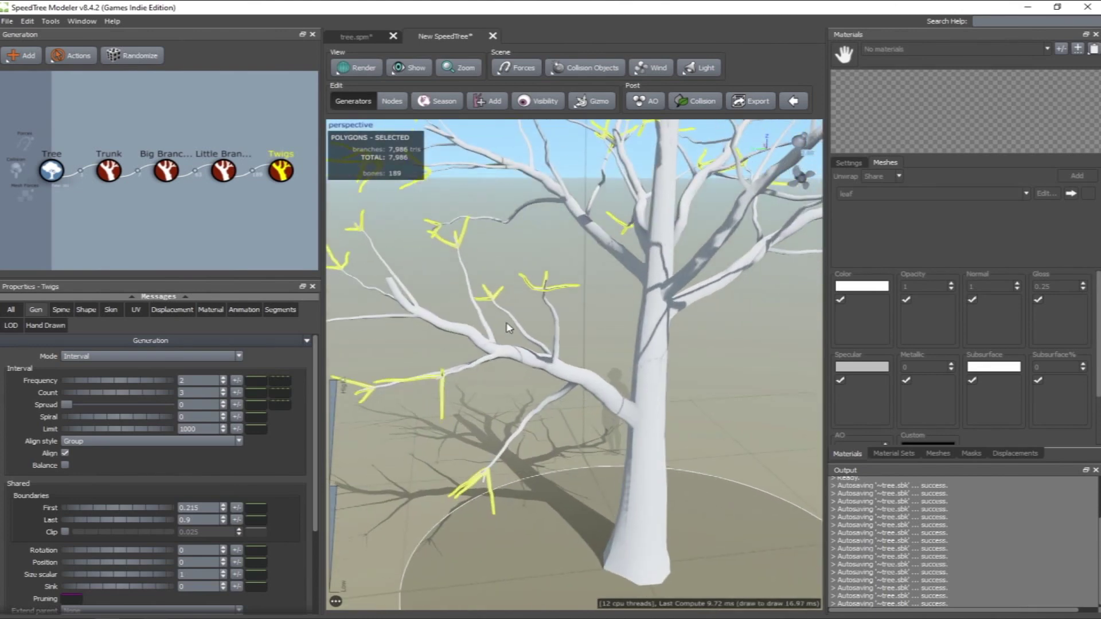
{"action": "left_click_drag", "start_coordinate": [514, 326], "coordinate": [492, 331]}
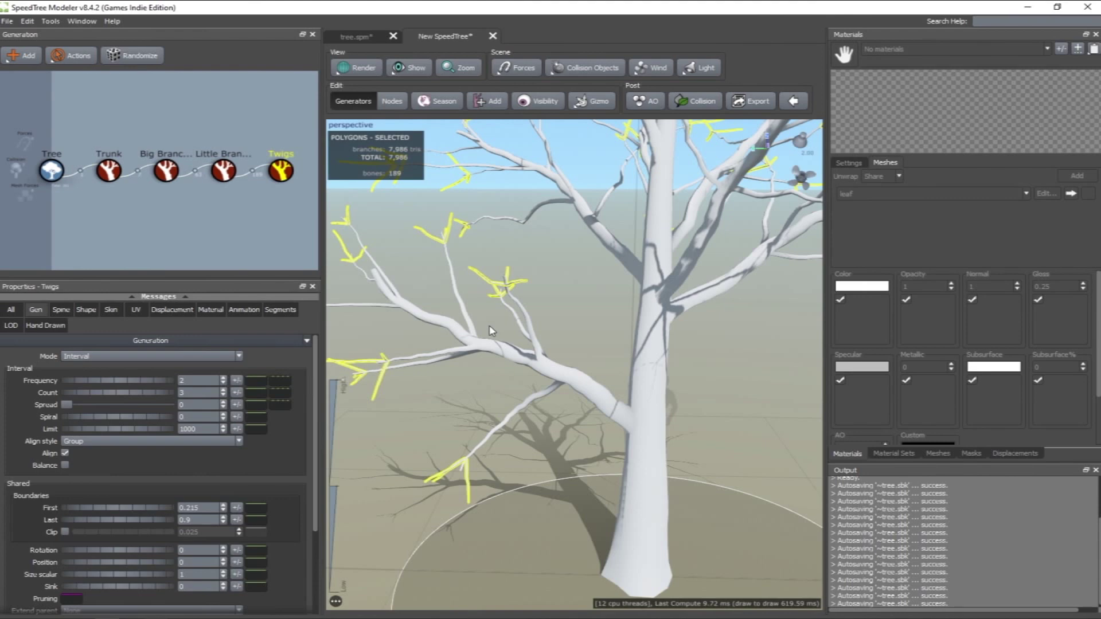
{"action": "left_click_drag", "start_coordinate": [493, 321], "coordinate": [475, 316]}
{"action": "middle_click_drag", "start_coordinate": [475, 316], "coordinate": [491, 313]}
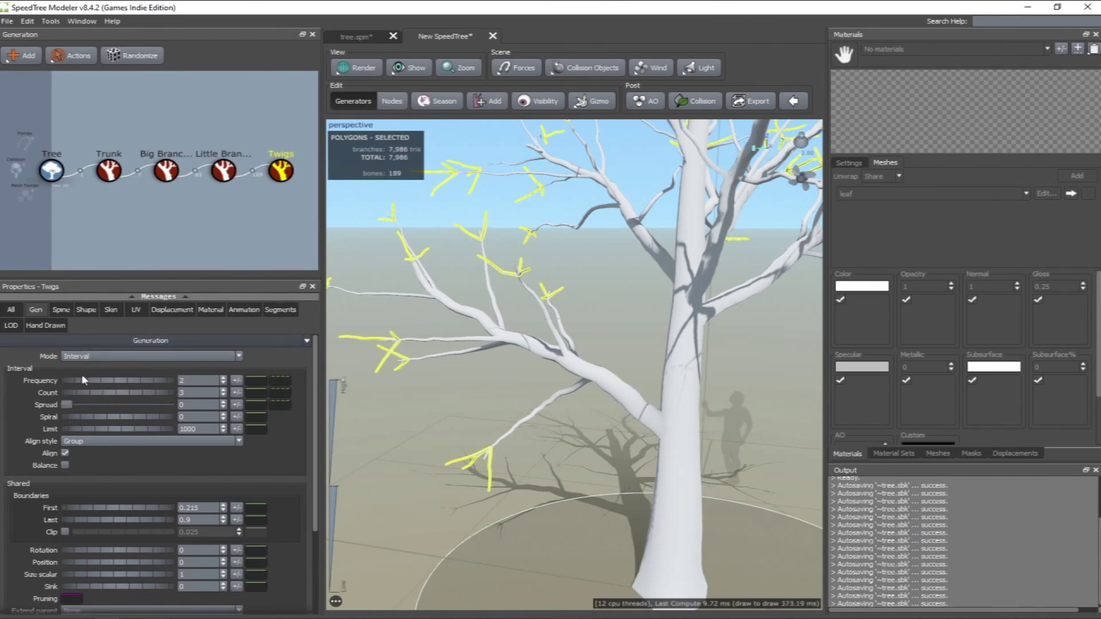
{"action": "left_click", "coordinate": [62, 311]}
{"action": "left_click", "coordinate": [35, 309]}
{"action": "left_click_drag", "start_coordinate": [101, 385], "coordinate": [383, 395]}
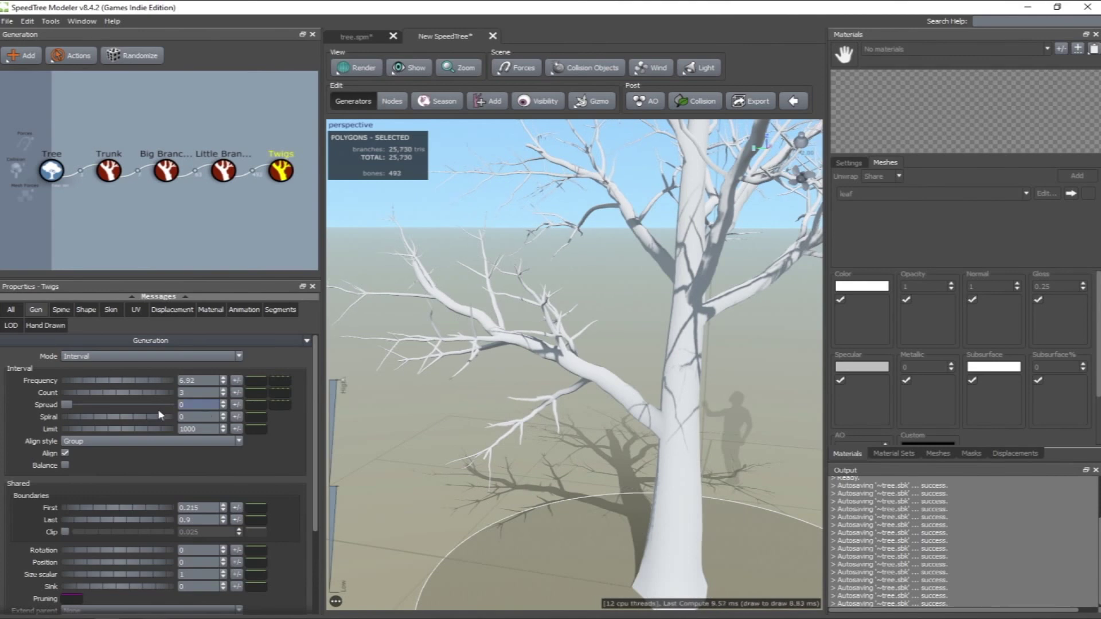
{"action": "left_click_drag", "start_coordinate": [93, 419], "coordinate": [229, 430]}
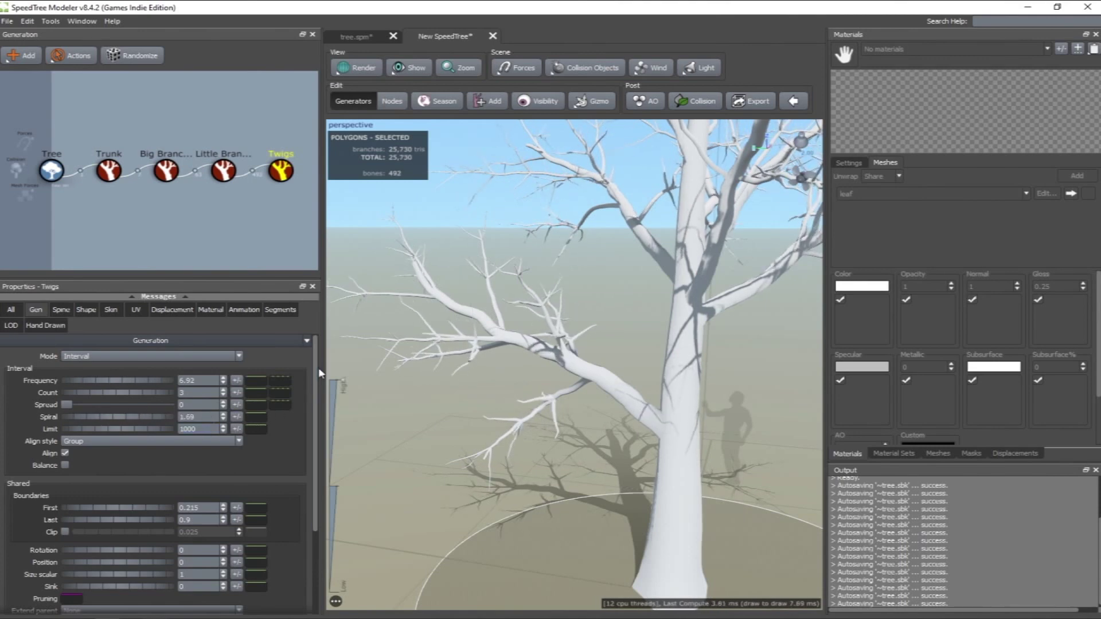
Narrow the Generation and Properties panels slightly and add Leaf Mesh geometry to the twigs
{"action": "mouse_move", "coordinate": [324, 365]}
{"action": "left_mouse_down"}
{"action": "mouse_move", "coordinate": [236, 367]}
{"action": "mouse_move", "coordinate": [314, 375]}
{"action": "left_mouse_up"}
{"action": "scroll", "coordinate": [593, 325], "scroll_direction": "down", "scroll_amount": 4}
{"action": "left_click_drag", "start_coordinate": [589, 325], "coordinate": [587, 344]}
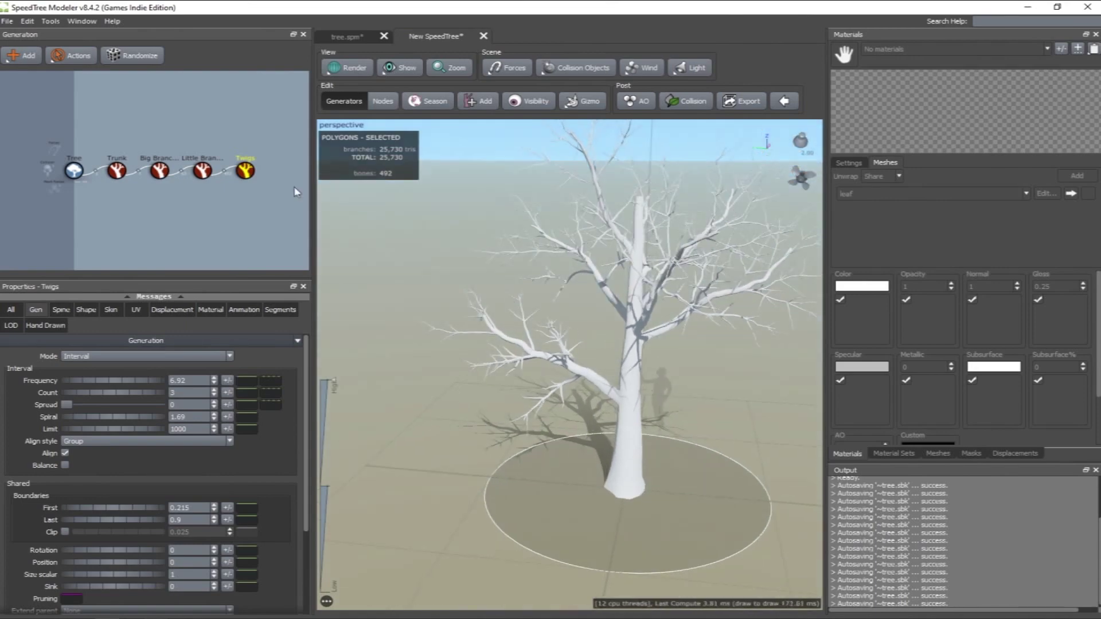
{"action": "left_click", "coordinate": [245, 171]}
{"action": "right_click", "coordinate": [245, 172]}
{"action": "mouse_move", "coordinate": [271, 176]}
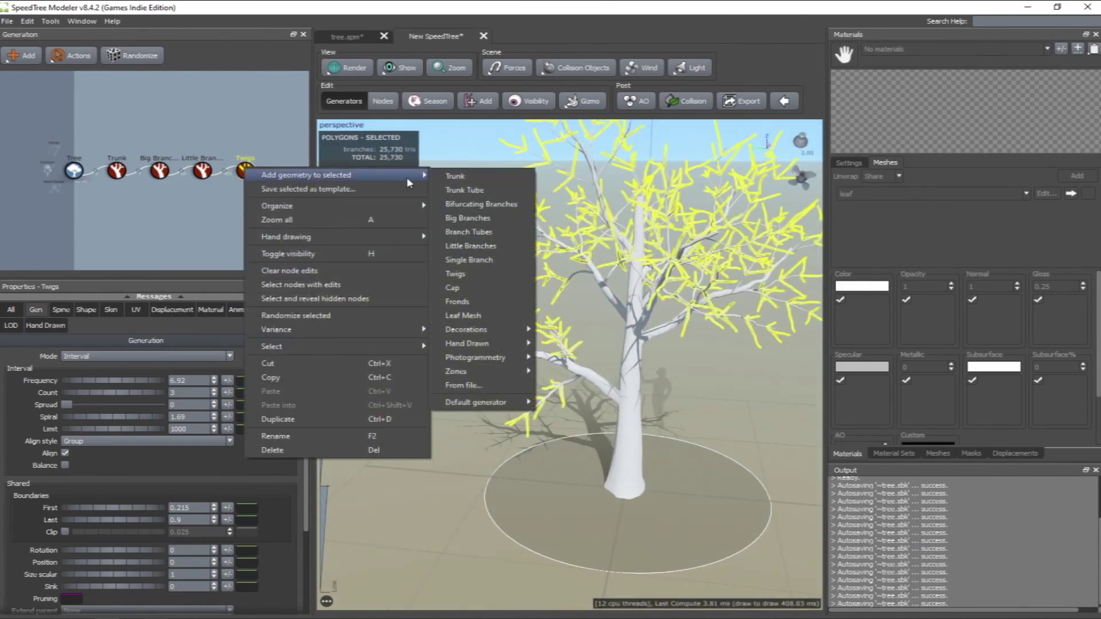
{"action": "left_click", "coordinate": [463, 315]}
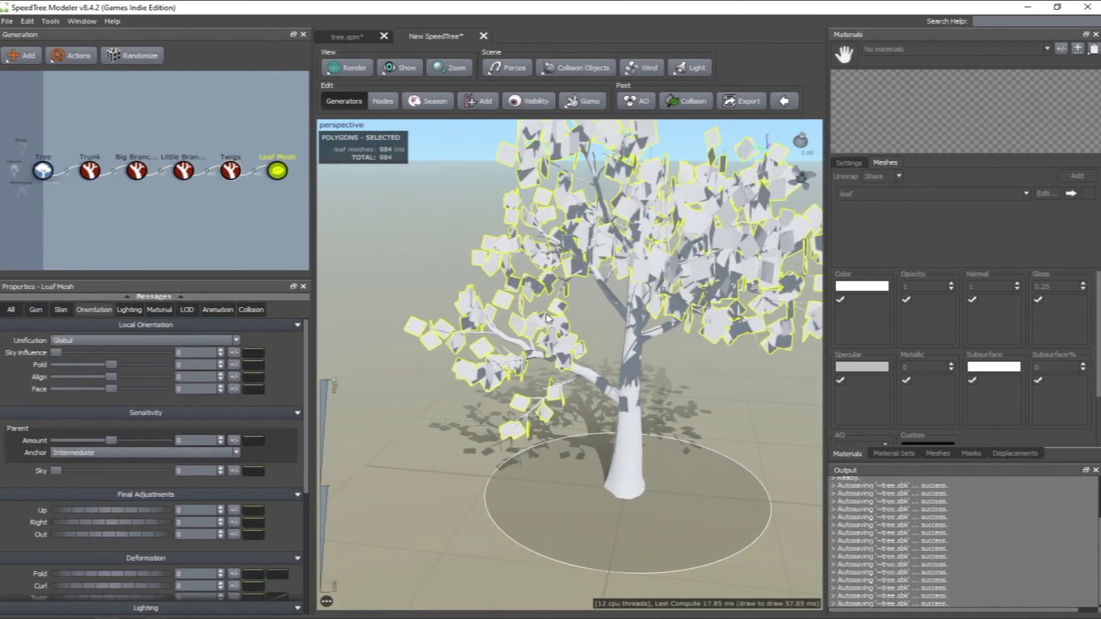
Hide the Leaf Mesh generator so only the bare branches are displayed, and clear the selection
{"action": "left_click_drag", "start_coordinate": [581, 291], "coordinate": [497, 288]}
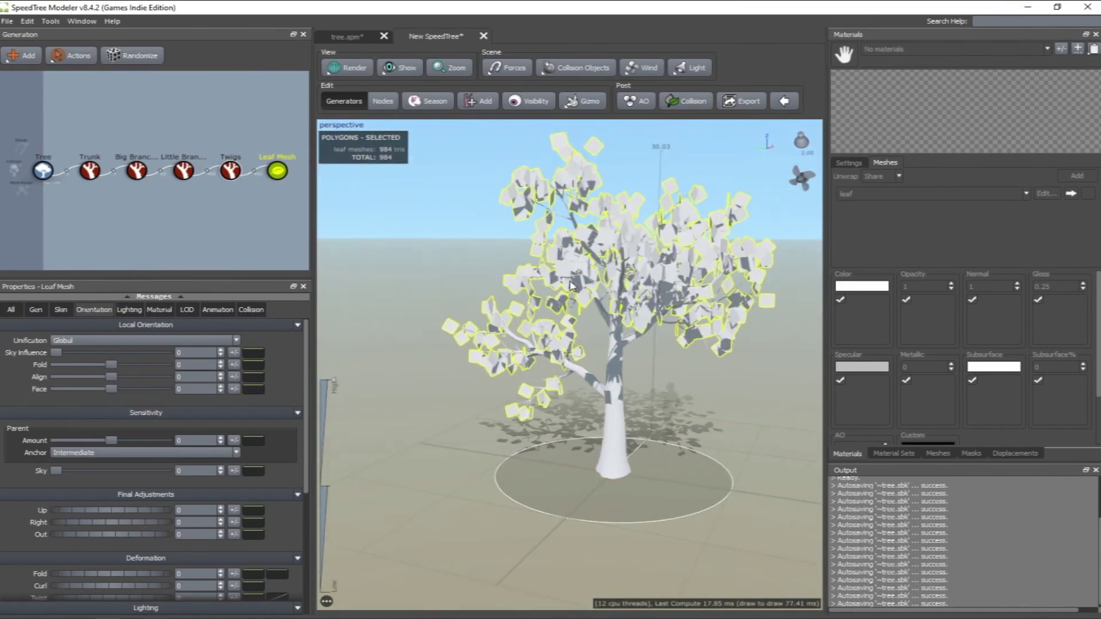
{"action": "left_click", "coordinate": [244, 214]}
{"action": "left_click", "coordinate": [278, 177]}
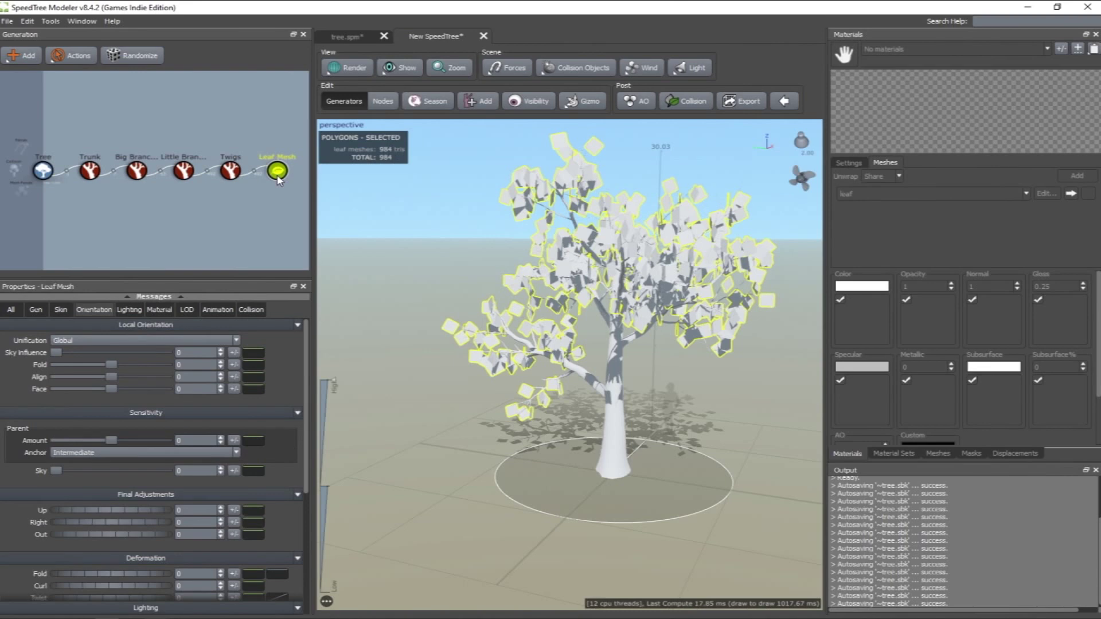
{"action": "double_click", "coordinate": [277, 180]}
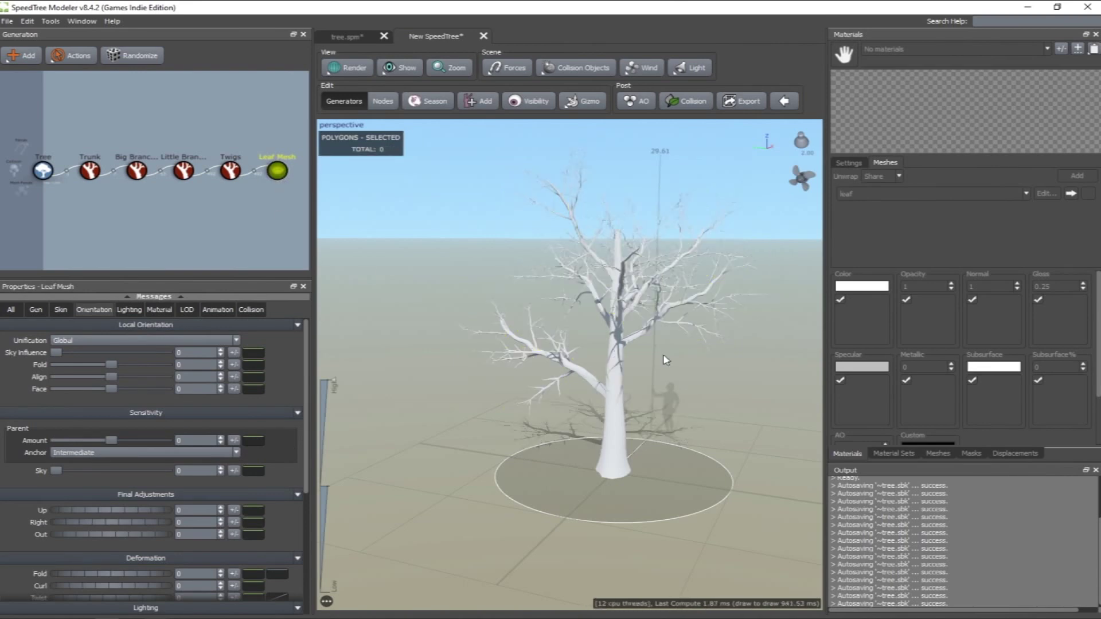
{"action": "left_click_drag", "start_coordinate": [663, 360], "coordinate": [635, 339]}
{"action": "scroll", "coordinate": [644, 350], "scroll_direction": "down", "scroll_amount": 2}
{"action": "scroll", "coordinate": [644, 349], "scroll_direction": "up", "scroll_amount": 3}
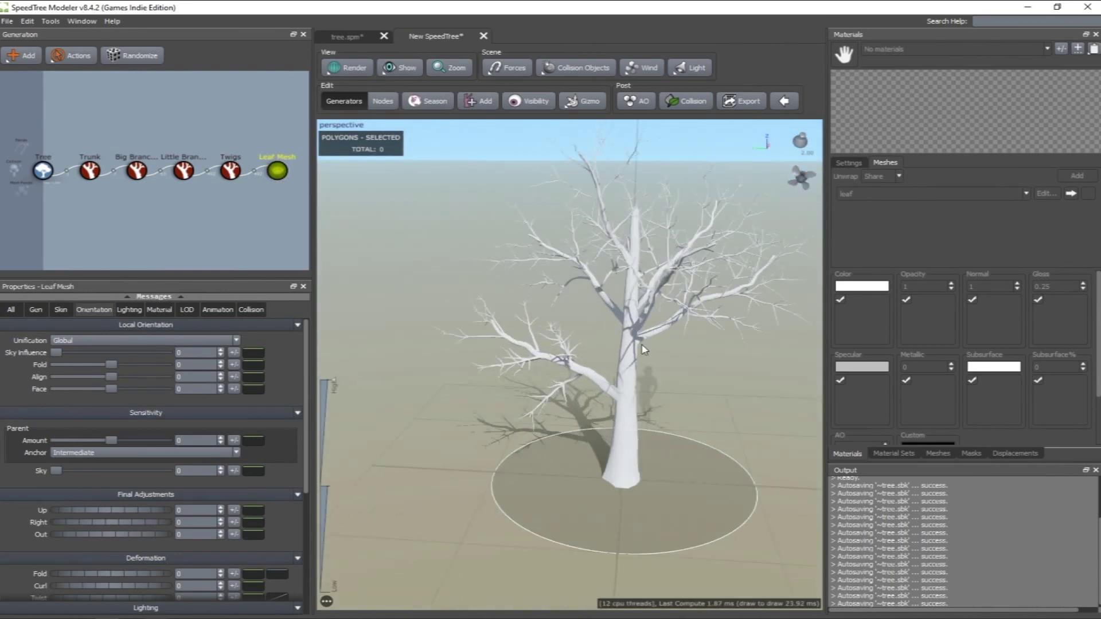
{"action": "left_click", "coordinate": [698, 374]}
{"action": "left_click_drag", "start_coordinate": [698, 375], "coordinate": [641, 350]}
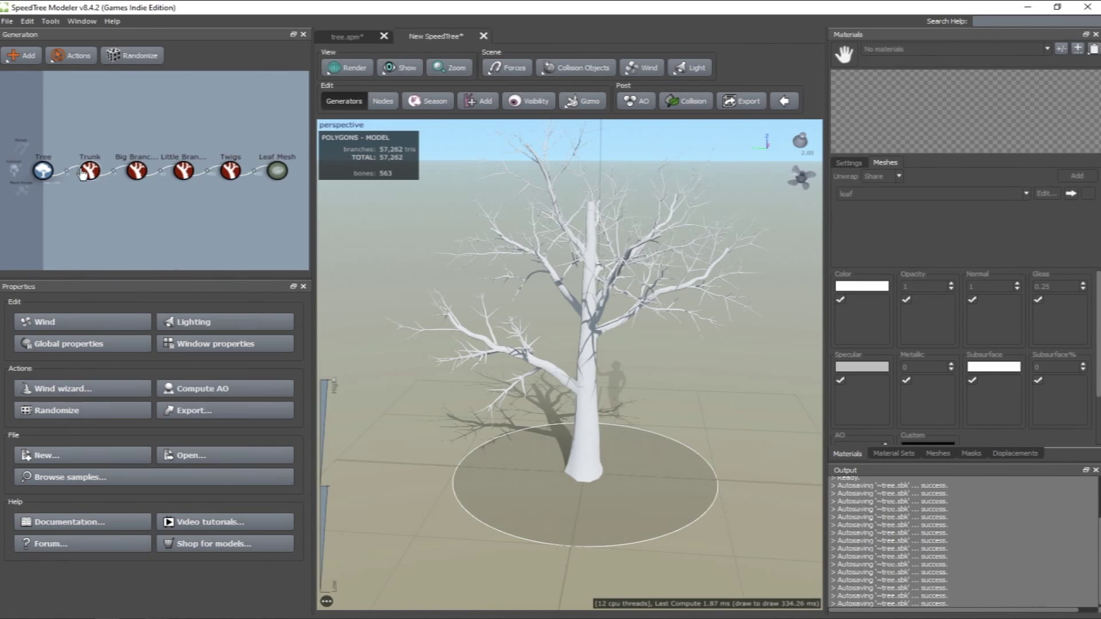
Select the trunk generator and create a new material named trunk
{"action": "left_click", "coordinate": [90, 170]}
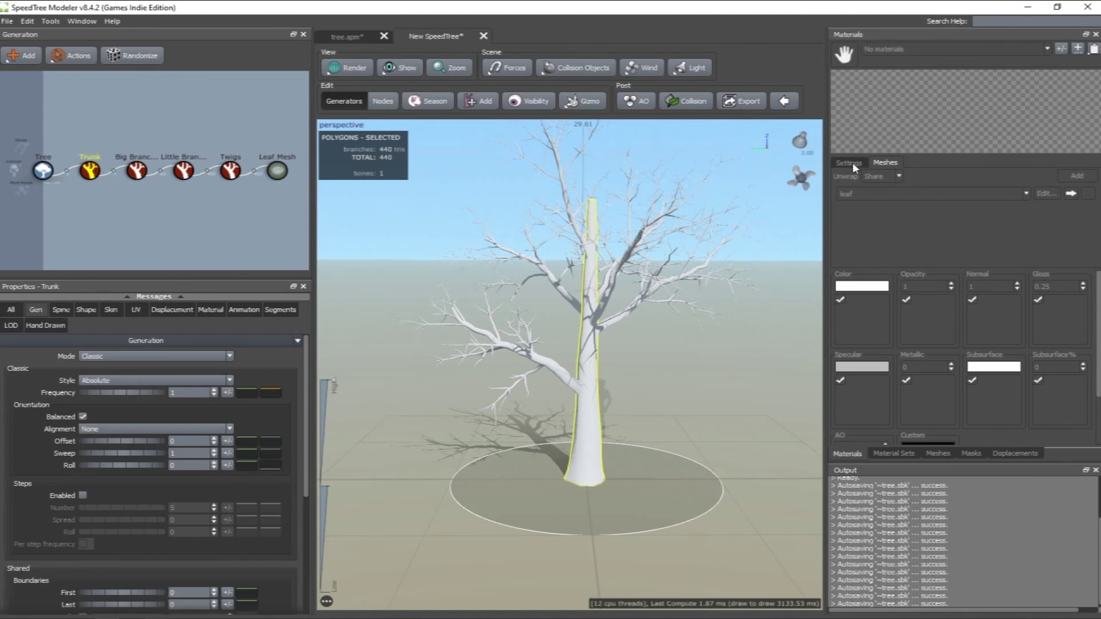
{"action": "left_click", "coordinate": [1061, 51]}
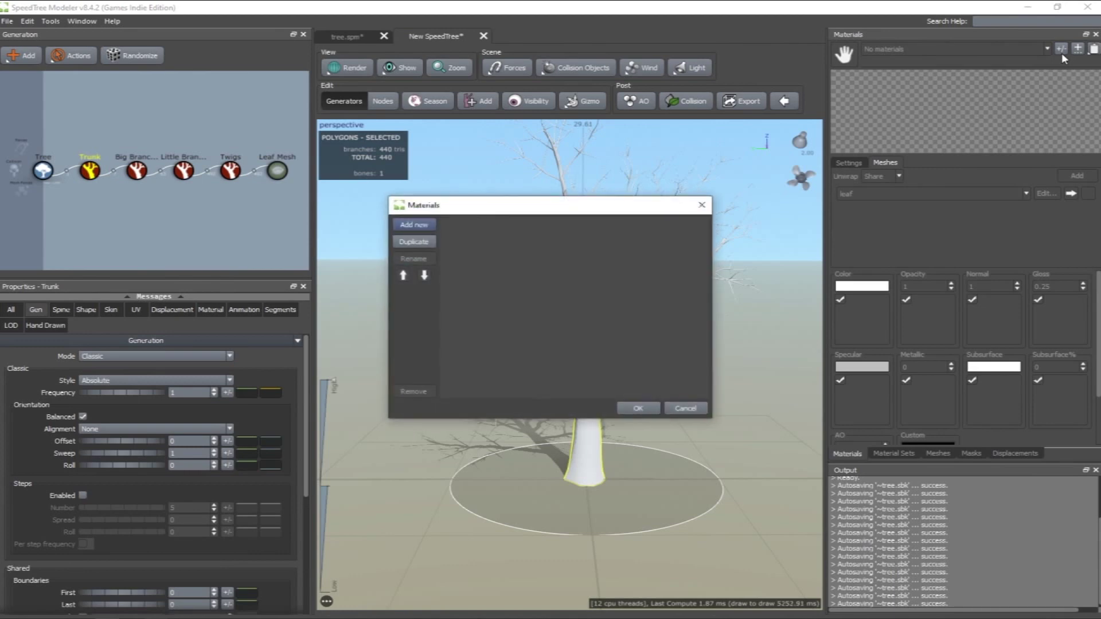
{"action": "left_click", "coordinate": [424, 226]}
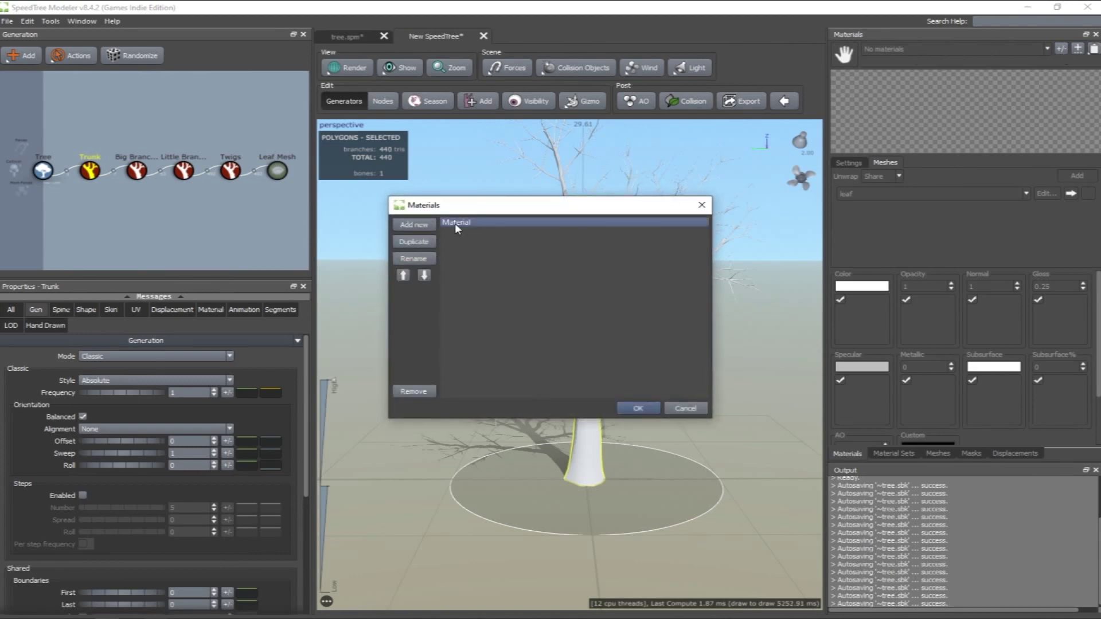
{"action": "double_click", "coordinate": [455, 223]}
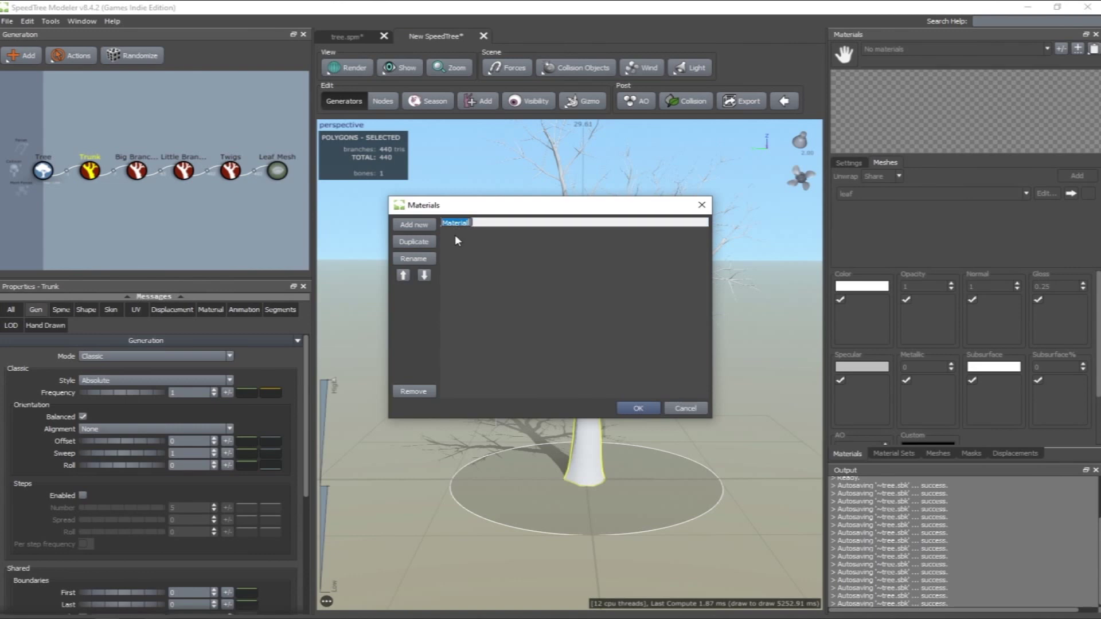
{"action": "type", "text": "trunk"}
{"action": "key", "text": "Return"}
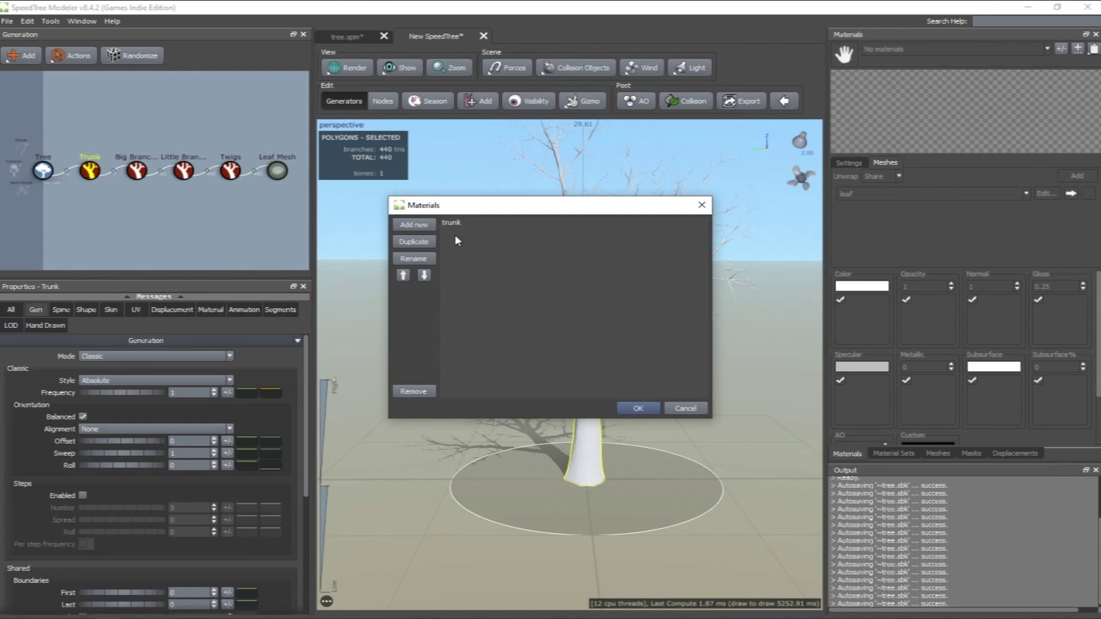
Create a second material named leaf and confirm the material list
{"action": "left_click", "coordinate": [427, 224]}
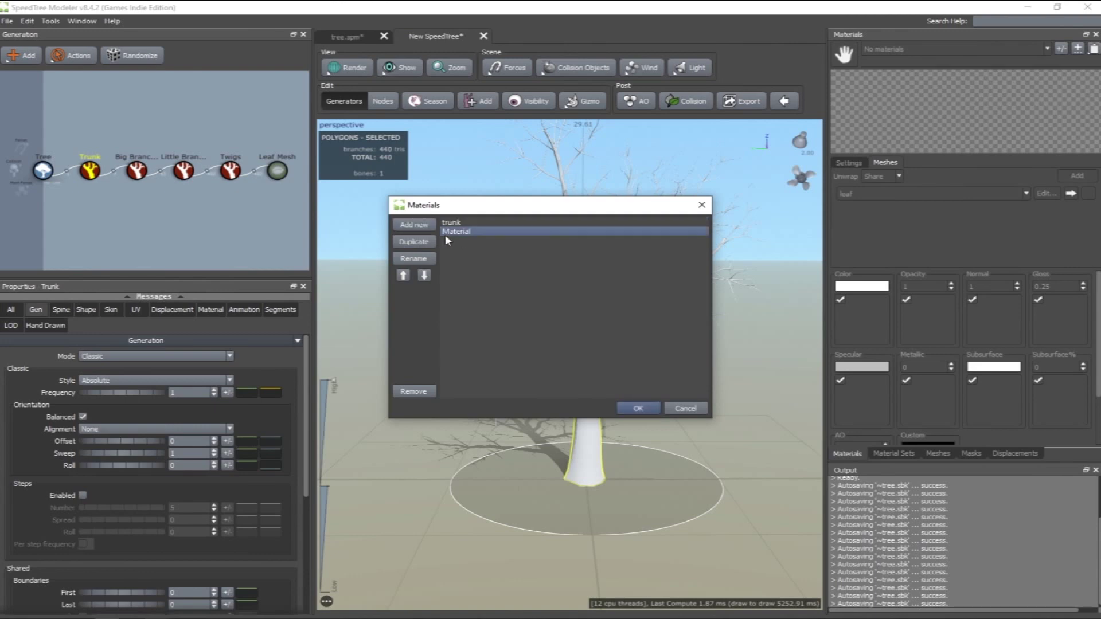
{"action": "double_click", "coordinate": [445, 231]}
{"action": "type", "text": "leaf"}
{"action": "key", "text": "Return"}
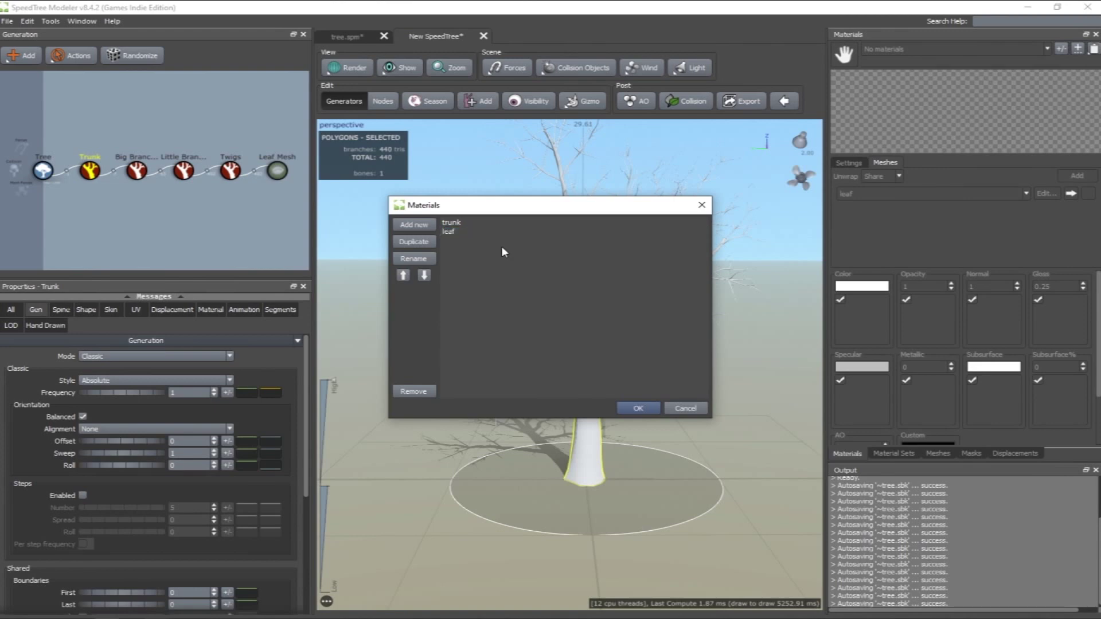
{"action": "left_click", "coordinate": [654, 408]}
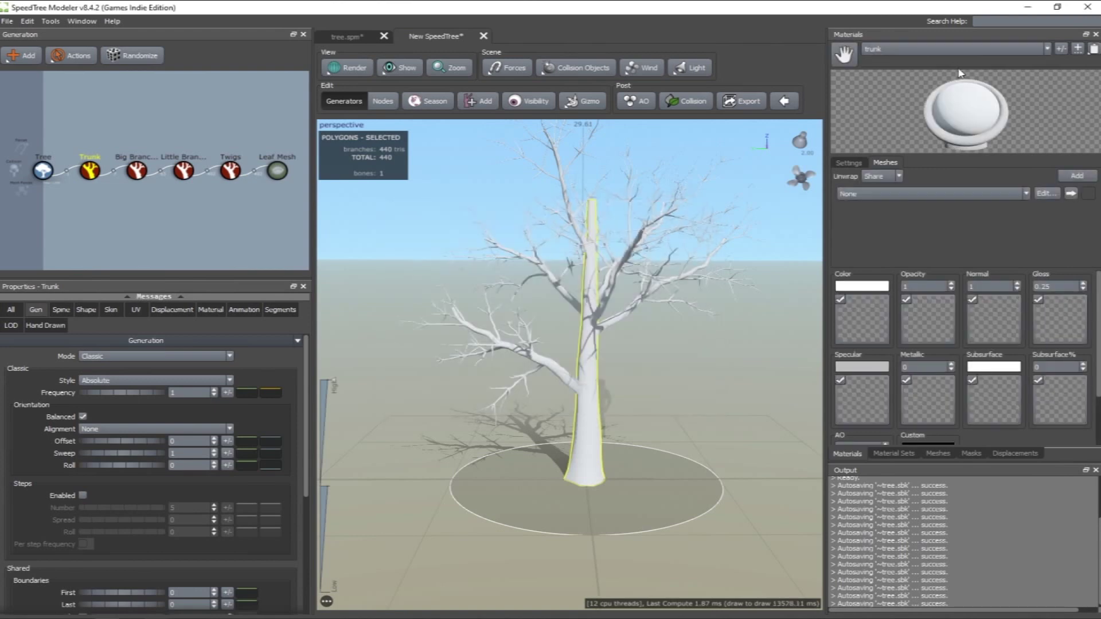
Load trunk_Color.png as the color map of the trunk material
{"action": "left_click", "coordinate": [934, 50]}
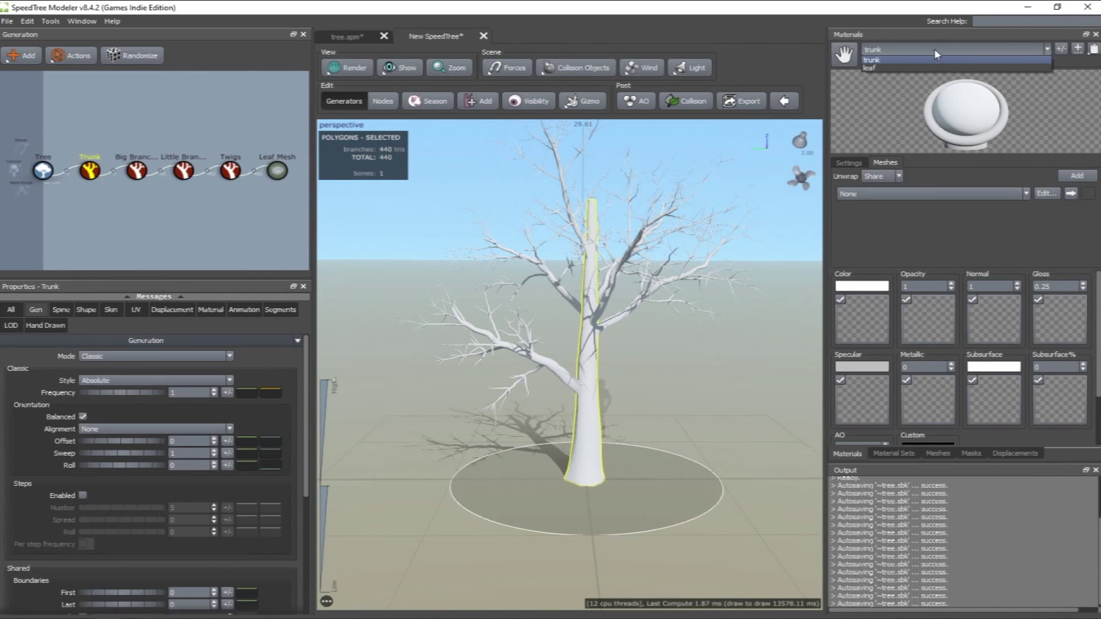
{"action": "left_click", "coordinate": [934, 49]}
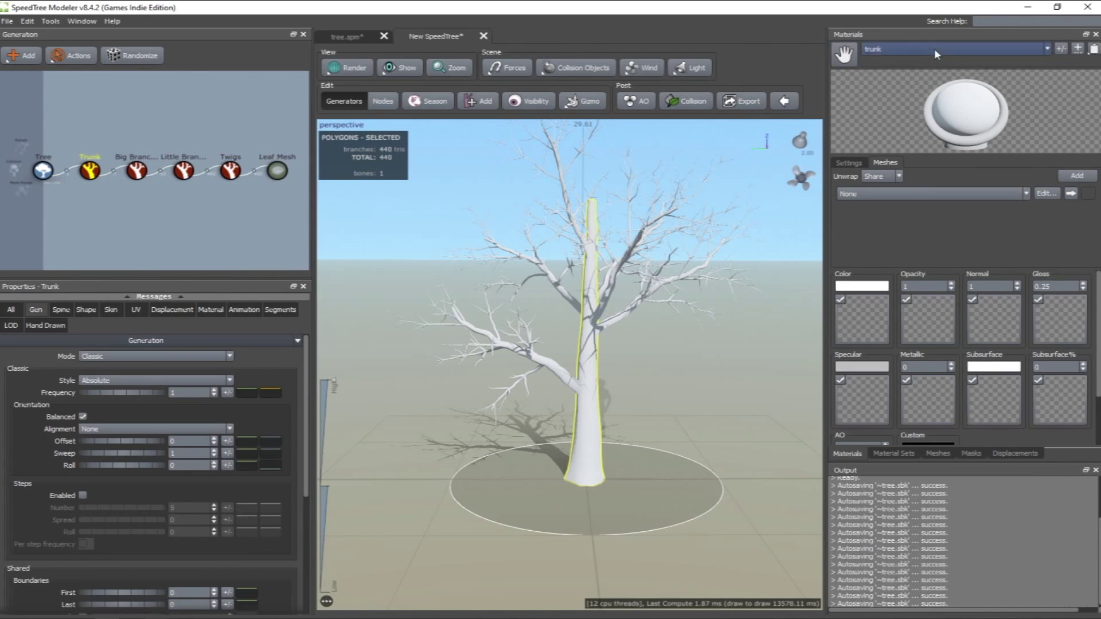
{"action": "left_click", "coordinate": [860, 320]}
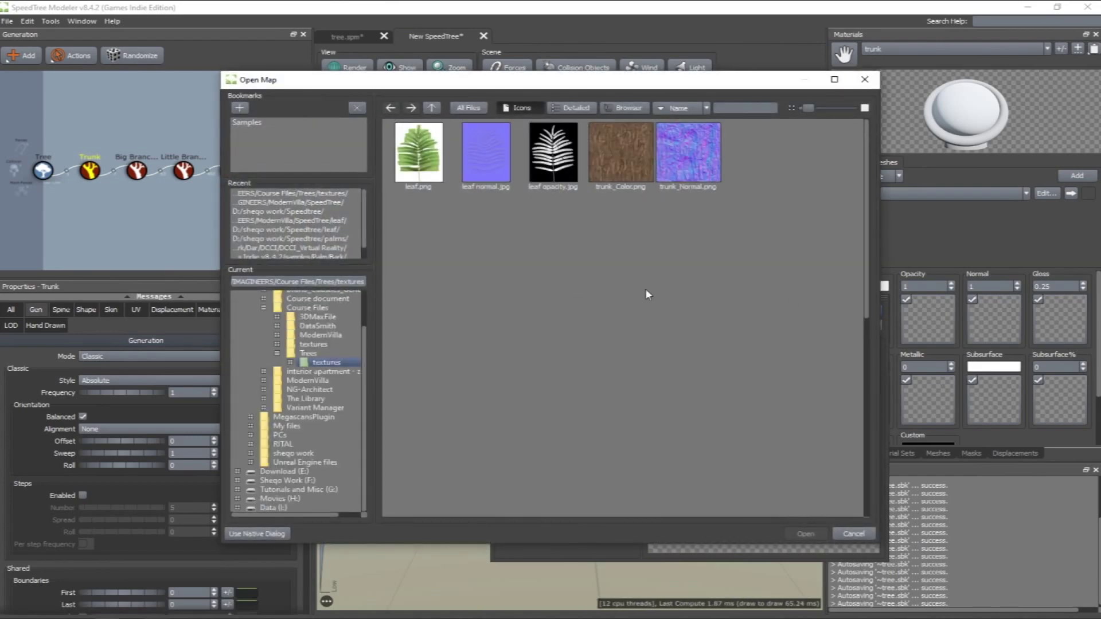
{"action": "double_click", "coordinate": [618, 167]}
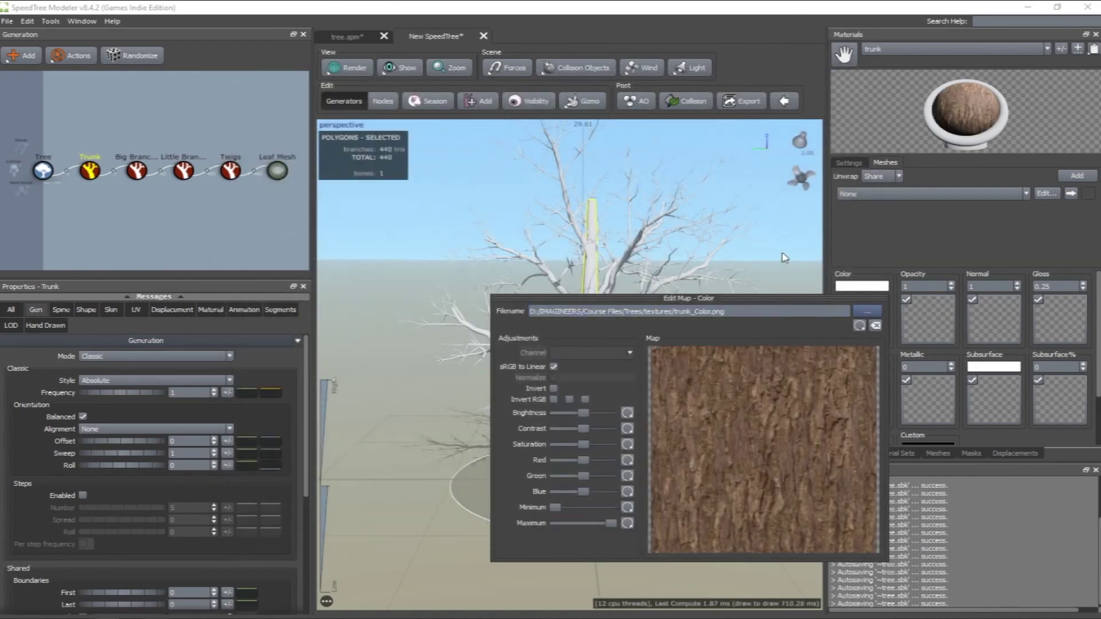
{"action": "left_click", "coordinate": [789, 221]}
Assign the trunk material to the branch surface of the trunk generator
{"action": "left_click", "coordinate": [94, 173]}
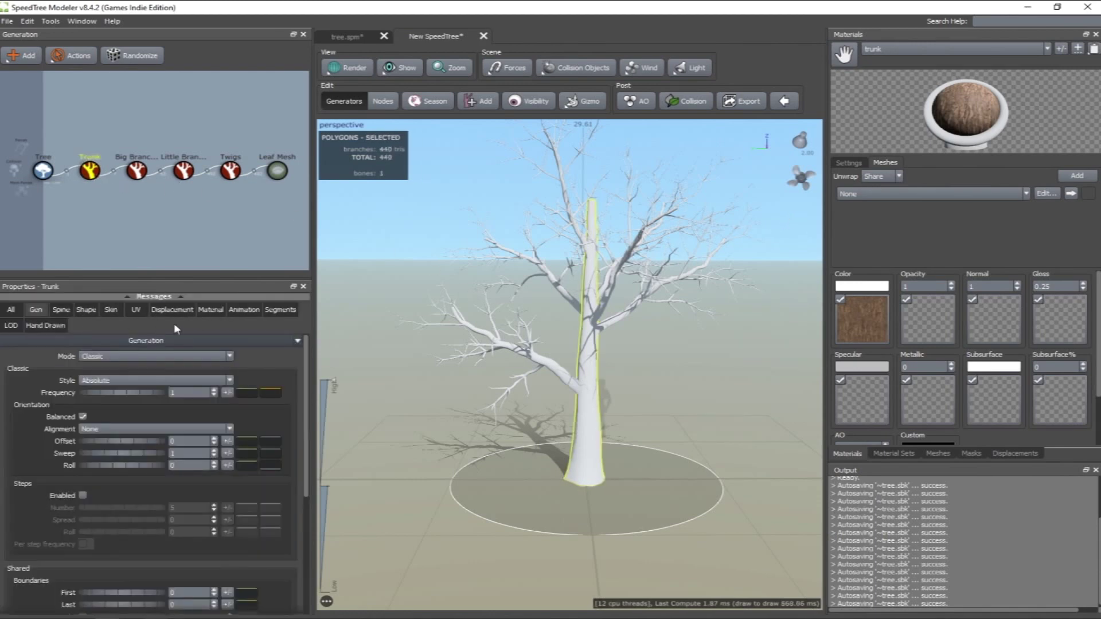
{"action": "left_click", "coordinate": [202, 314]}
{"action": "left_click", "coordinate": [116, 380]}
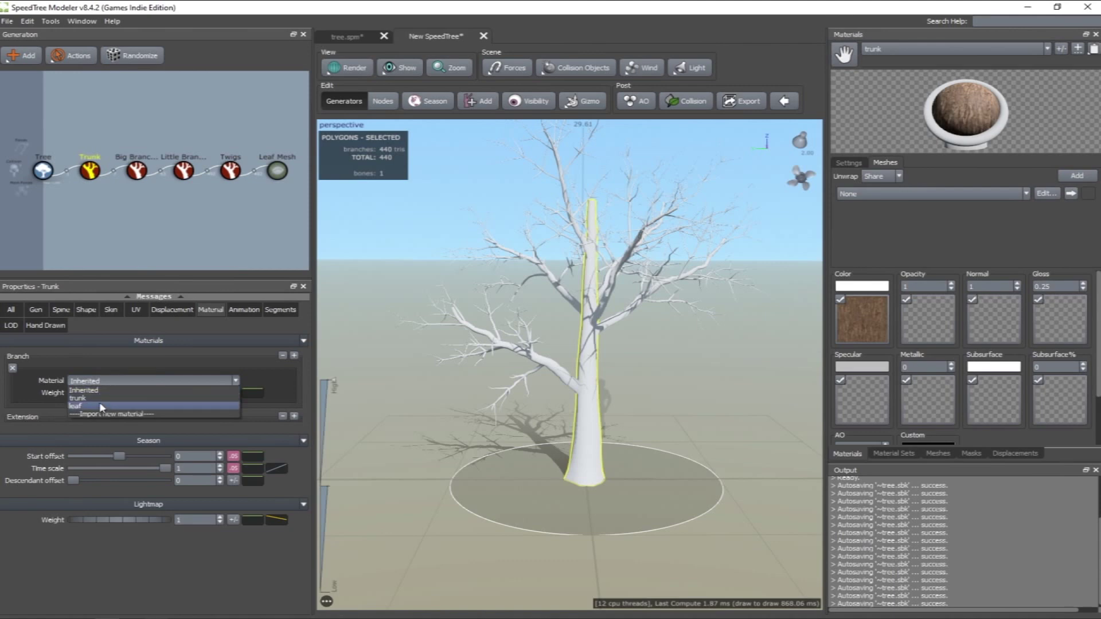
{"action": "left_click", "coordinate": [98, 400]}
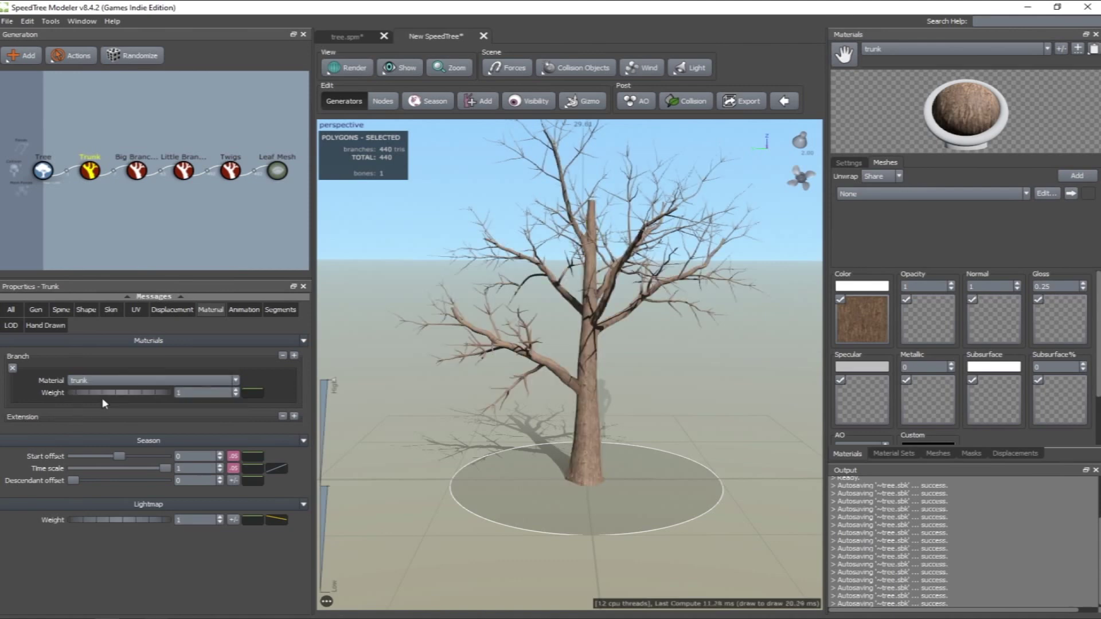
Examine the bark texture on the trunk and branches up close and from a distance
{"action": "left_click", "coordinate": [554, 322]}
{"action": "scroll", "coordinate": [586, 352], "scroll_direction": "down", "scroll_amount": 4}
{"action": "scroll", "coordinate": [590, 339], "scroll_direction": "up", "scroll_amount": 8}
{"action": "scroll", "coordinate": [592, 340], "scroll_direction": "up", "scroll_amount": 10}
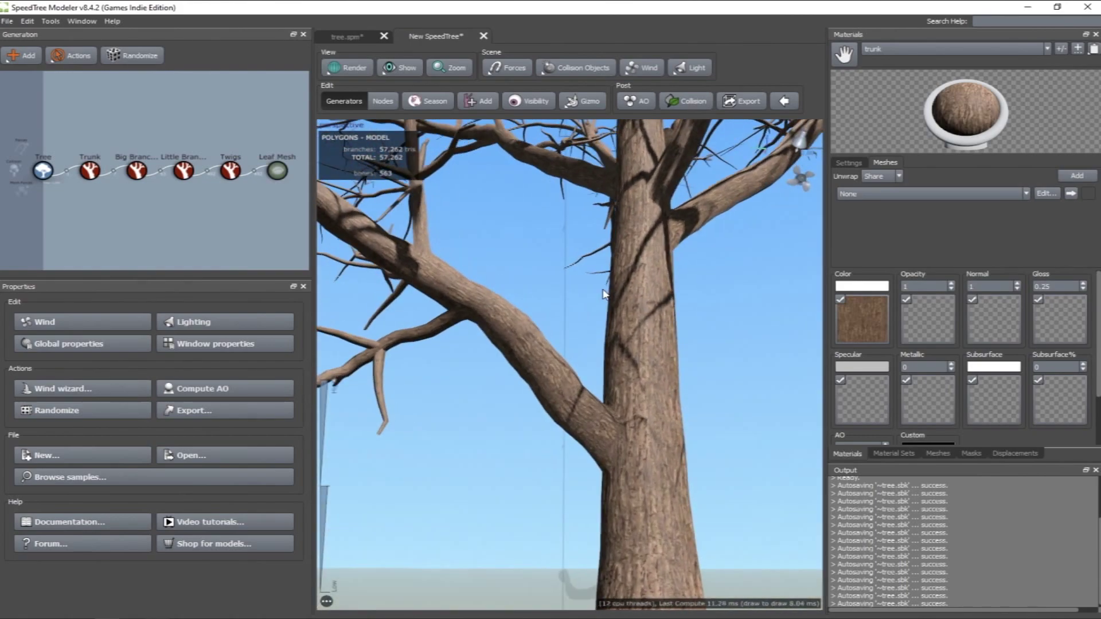
{"action": "scroll", "coordinate": [605, 295], "scroll_direction": "down", "scroll_amount": 15}
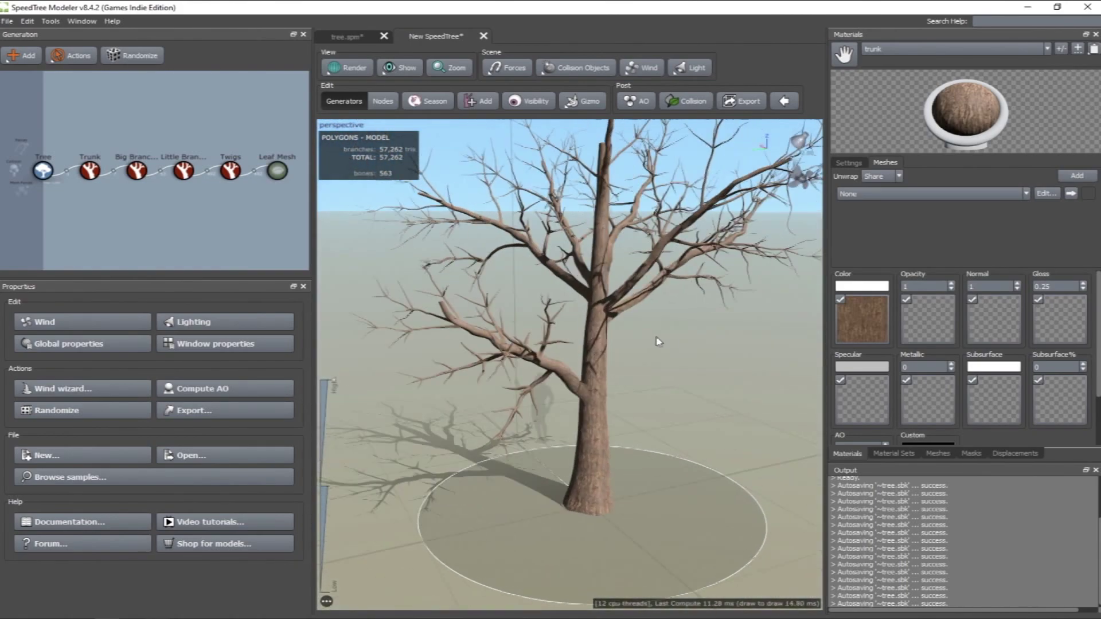
{"action": "left_click_drag", "start_coordinate": [658, 342], "coordinate": [608, 307]}
{"action": "scroll", "coordinate": [615, 321], "scroll_direction": "up", "scroll_amount": 3}
{"action": "scroll", "coordinate": [615, 318], "scroll_direction": "up", "scroll_amount": 3}
Load trunk_Normal.png as the normal map of the trunk material and check the bark relief up close
{"action": "left_click", "coordinate": [998, 321]}
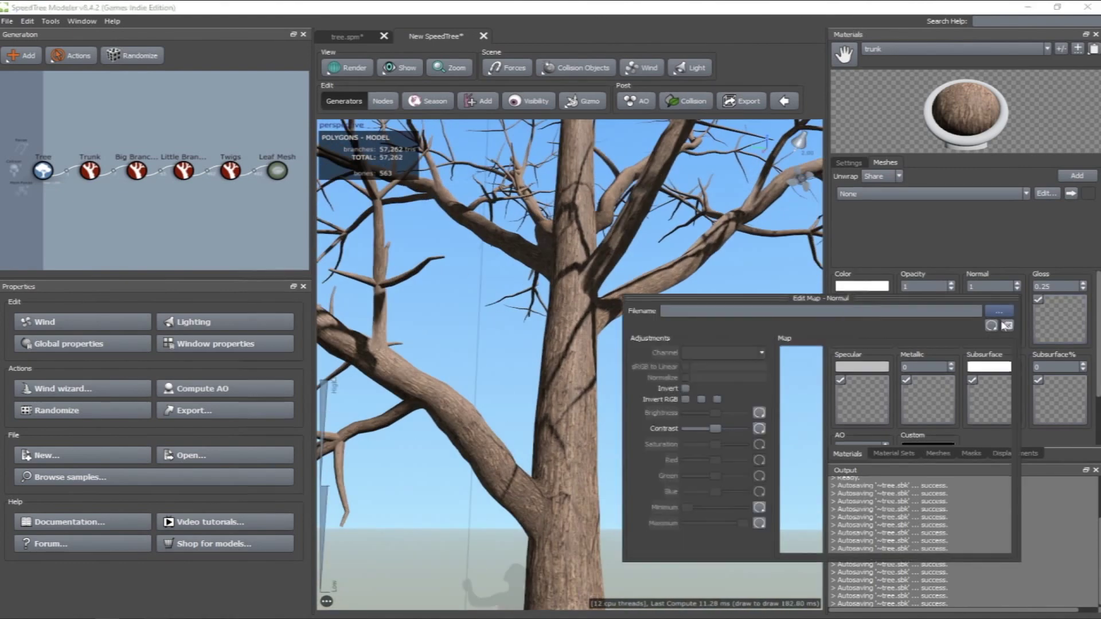
{"action": "left_click", "coordinate": [999, 311]}
{"action": "double_click", "coordinate": [689, 159]}
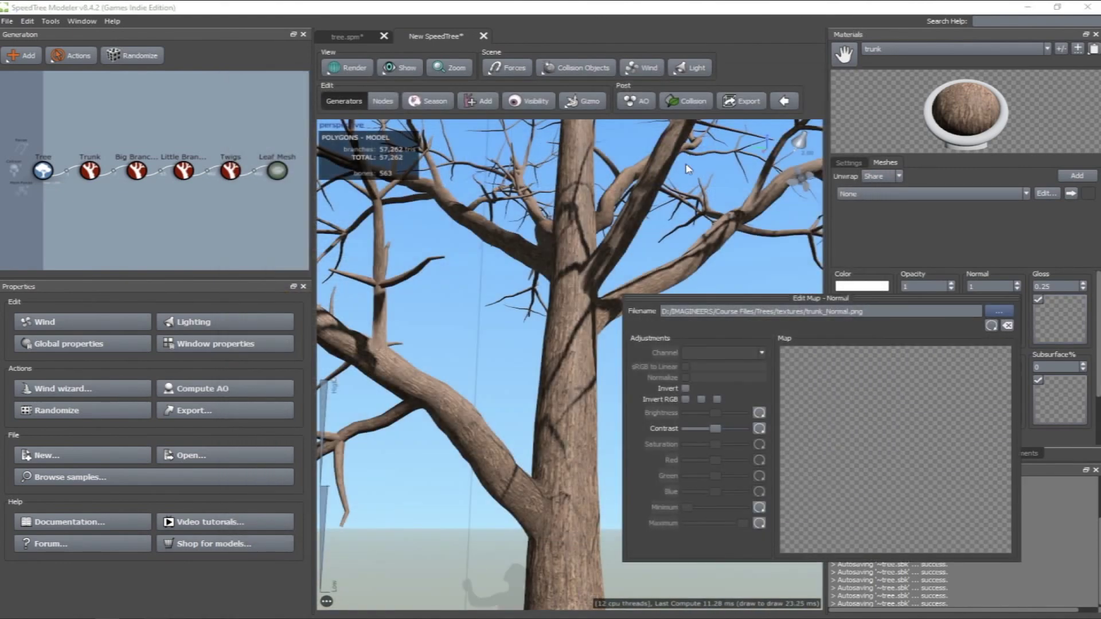
{"action": "left_click_drag", "start_coordinate": [670, 264], "coordinate": [607, 259]}
{"action": "scroll", "coordinate": [606, 260], "scroll_direction": "up", "scroll_amount": 3}
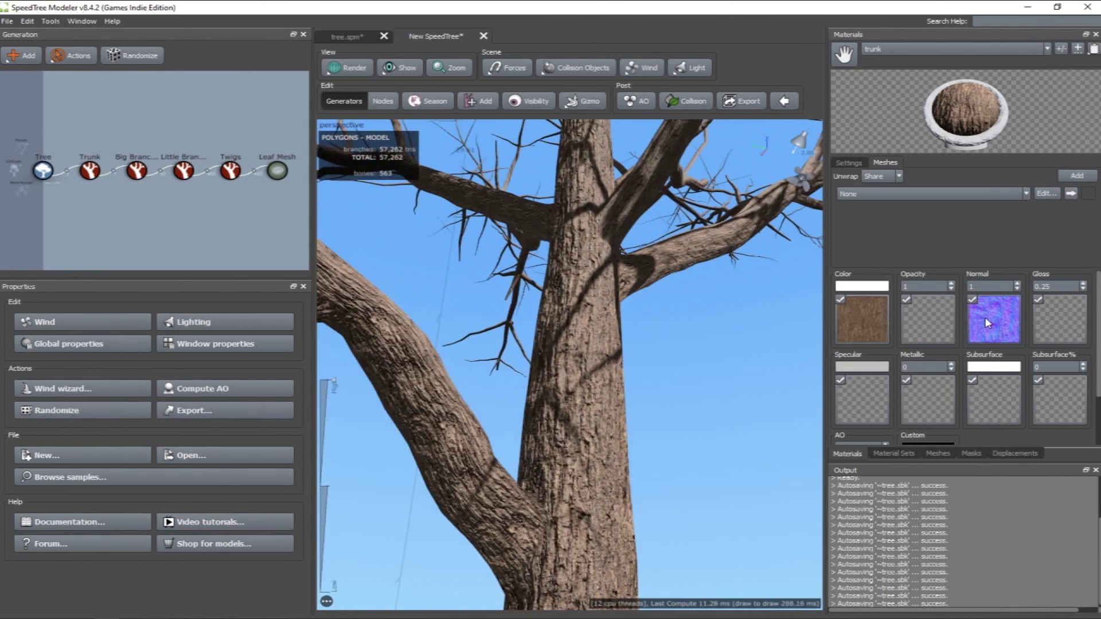
{"action": "left_click_drag", "start_coordinate": [684, 334], "coordinate": [661, 340]}
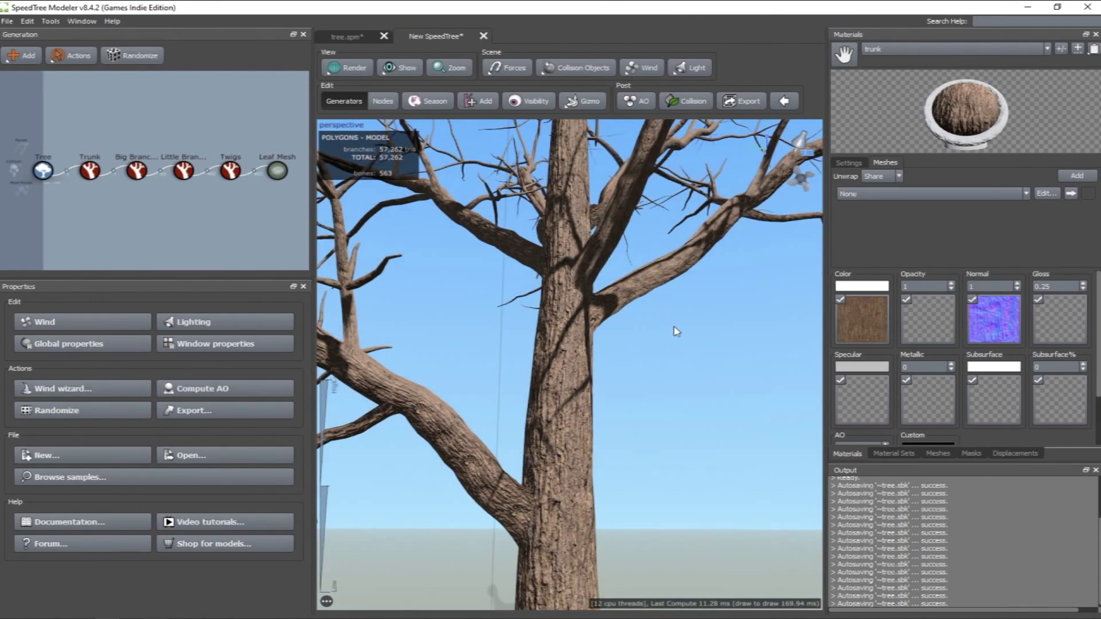
Select the Leaf Mesh generator, make leaf the current material and open its color map for editing
{"action": "left_click", "coordinate": [277, 171]}
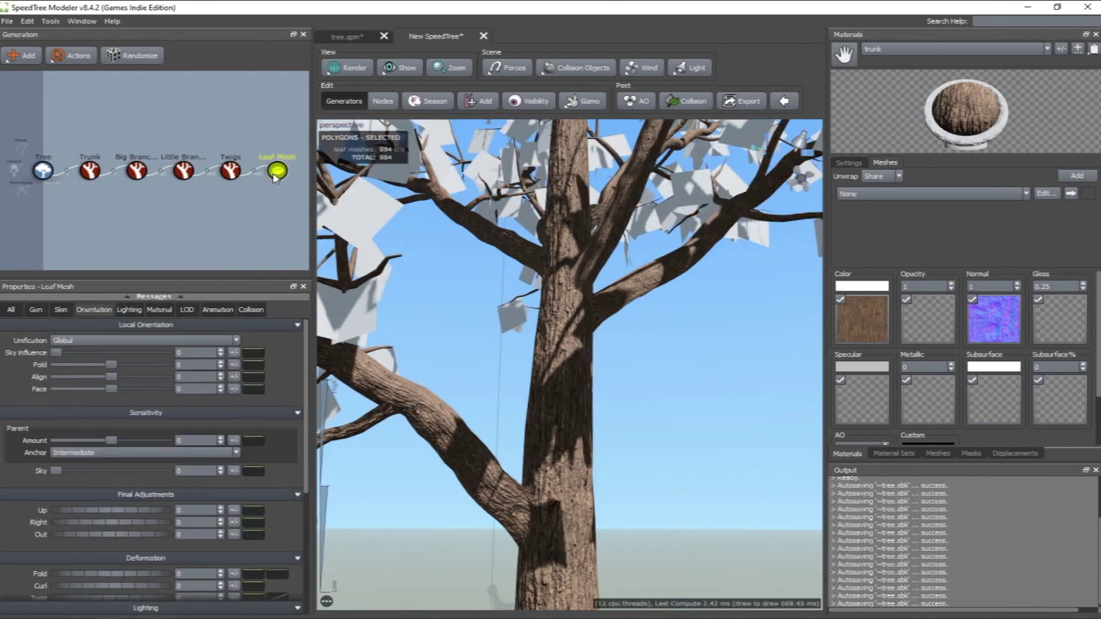
{"action": "scroll", "coordinate": [665, 323], "scroll_direction": "down", "scroll_amount": 4}
{"action": "left_click_drag", "start_coordinate": [658, 317], "coordinate": [630, 349]}
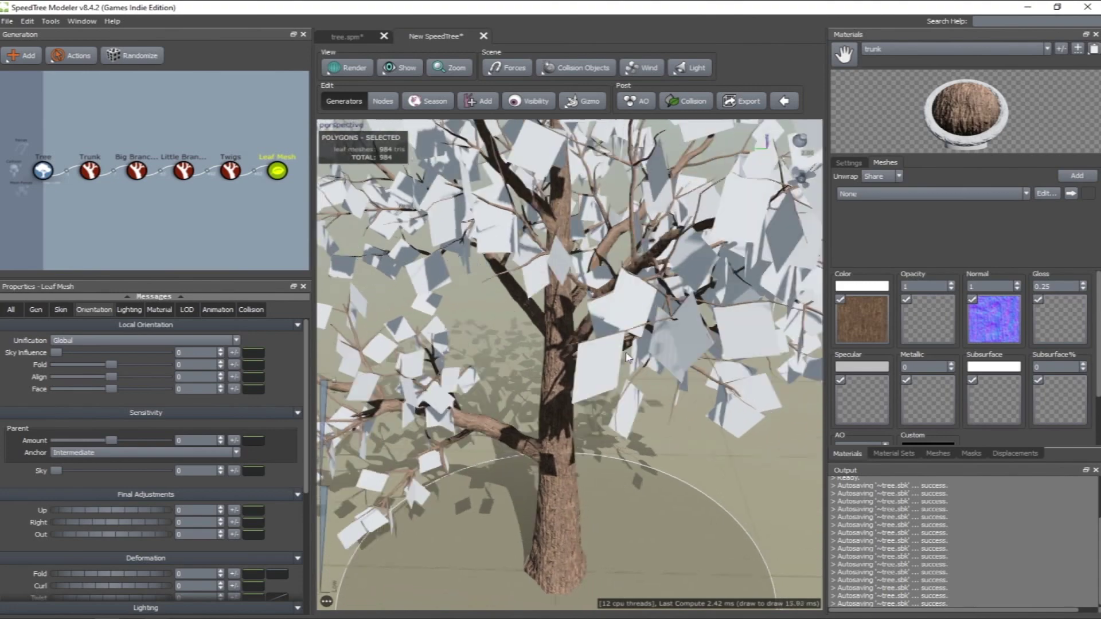
{"action": "left_click", "coordinate": [904, 48]}
{"action": "left_click", "coordinate": [909, 66]}
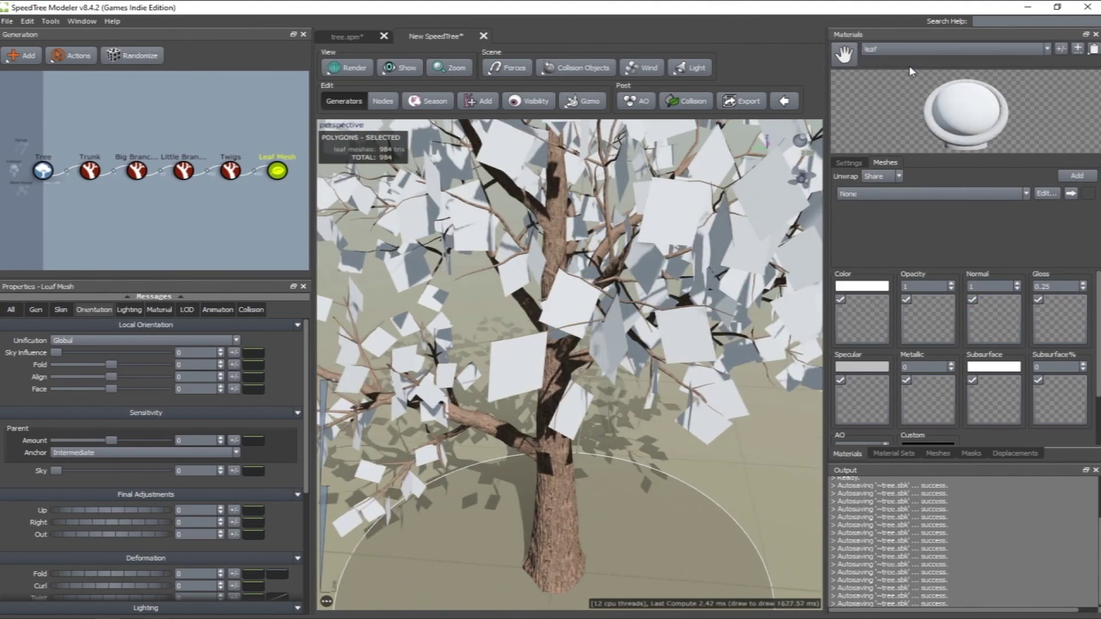
{"action": "left_click_drag", "start_coordinate": [702, 282], "coordinate": [683, 276]}
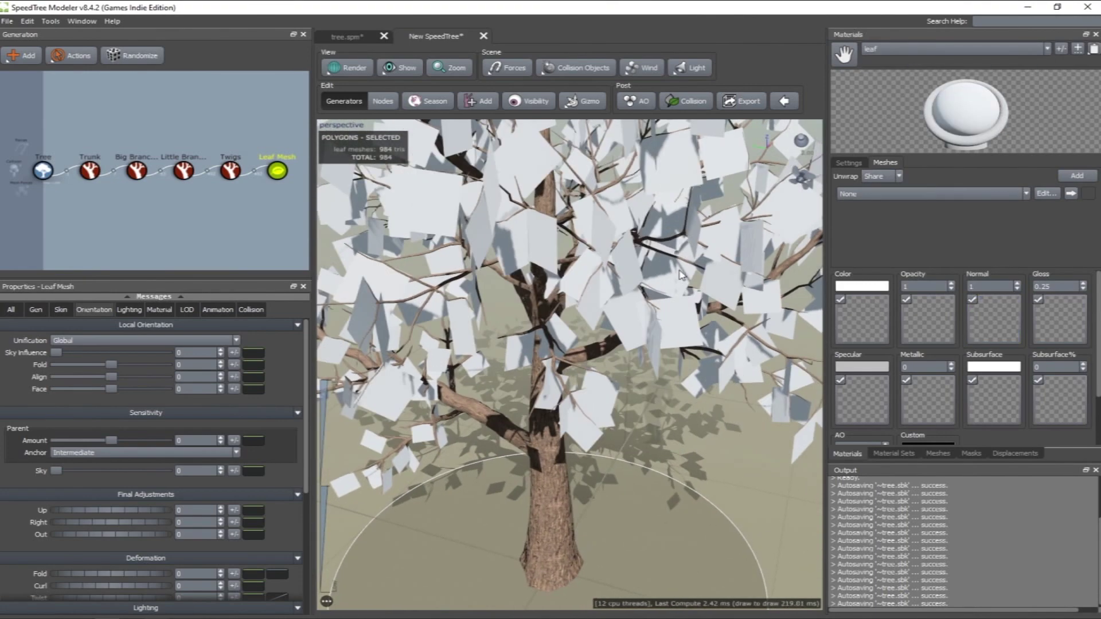
{"action": "left_click_drag", "start_coordinate": [646, 303], "coordinate": [659, 305]}
{"action": "scroll", "coordinate": [658, 313], "scroll_direction": "down", "scroll_amount": 3}
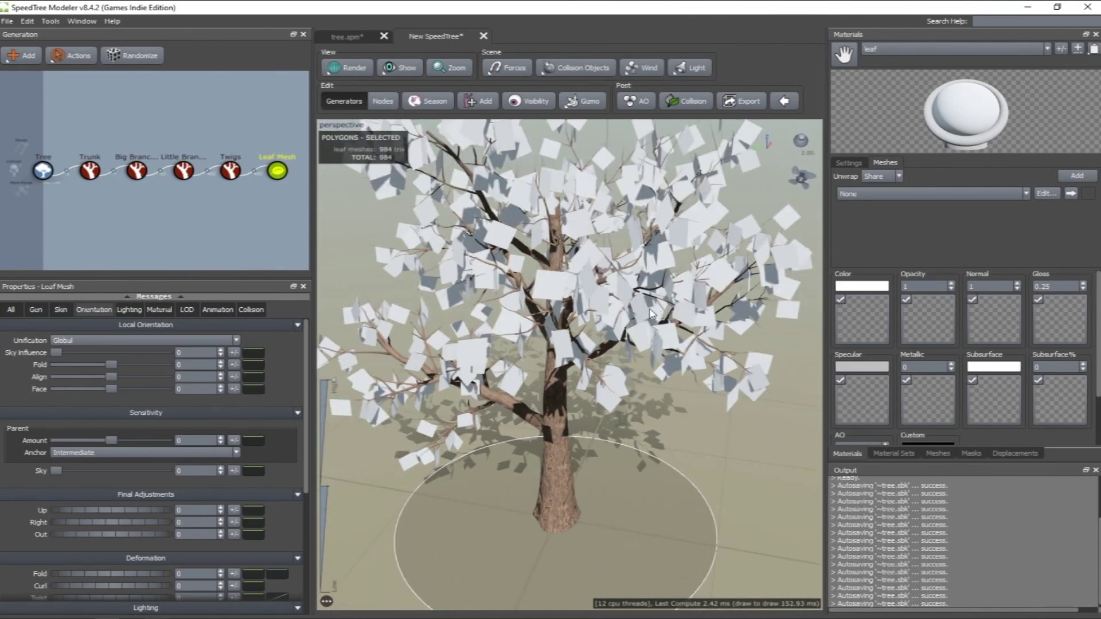
{"action": "left_click", "coordinate": [861, 319]}
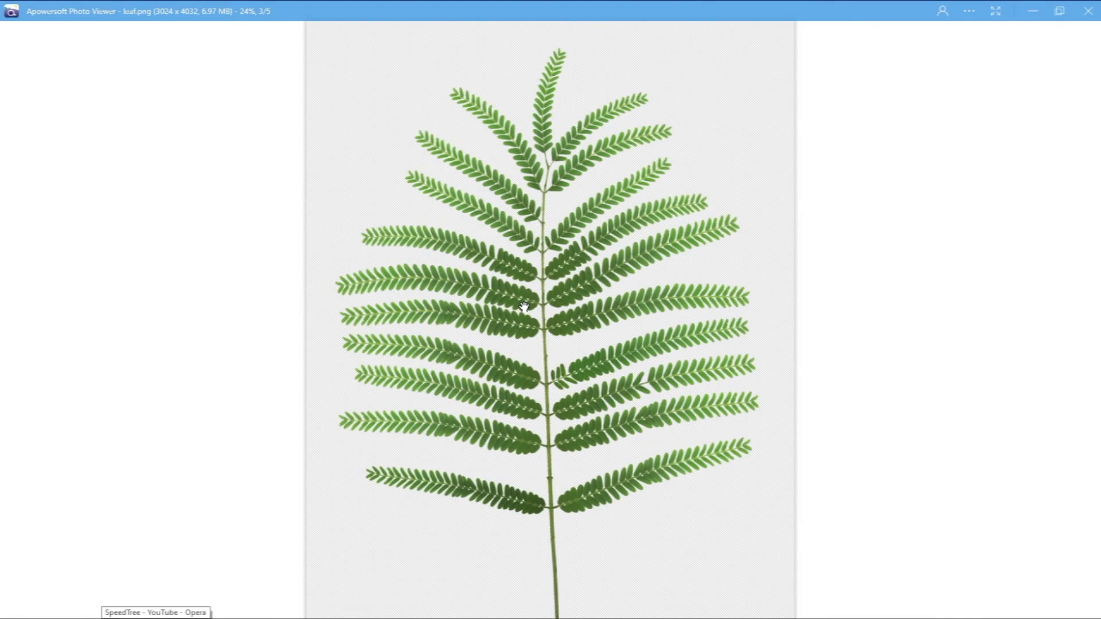
Switch to Apowersoft Photo Viewer and examine the leaf color, opacity and normal images
{"action": "scroll", "coordinate": [523, 307], "scroll_direction": "up", "scroll_amount": 1}
{"action": "left_click_drag", "start_coordinate": [524, 295], "coordinate": [498, 319]}
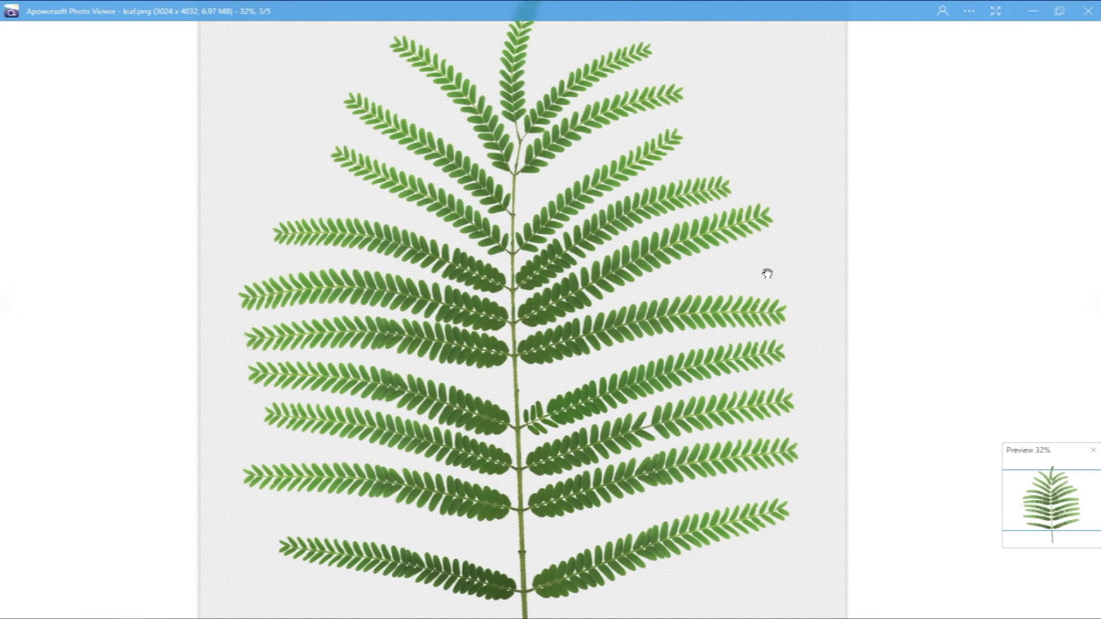
{"action": "key", "text": "Right"}
{"action": "key", "text": "Left"}
{"action": "key", "text": "Left"}
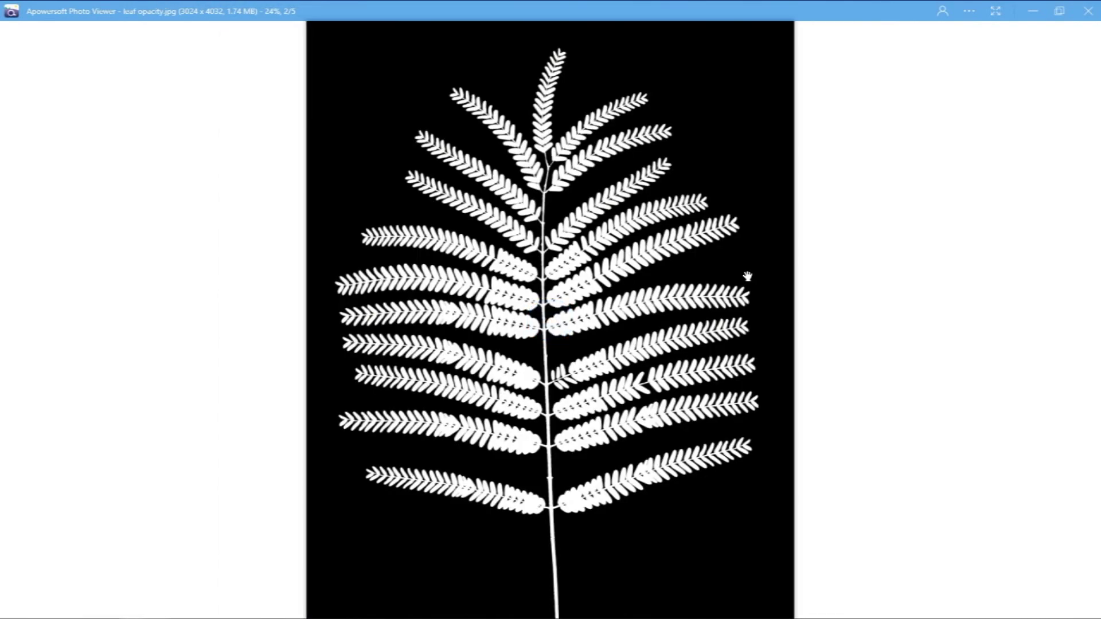
{"action": "key", "text": "Left"}
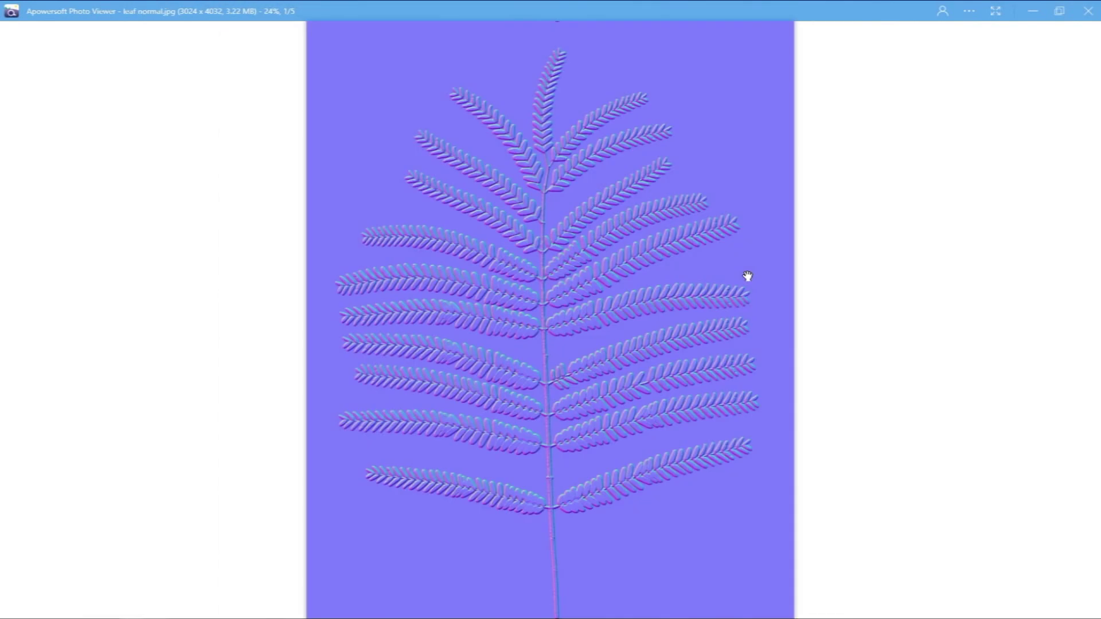
{"action": "left_click", "coordinate": [1031, 10]}
Load leaf.png as the color map of the leaf material in SpeedTree Modeler
{"action": "double_click", "coordinate": [446, 183]}
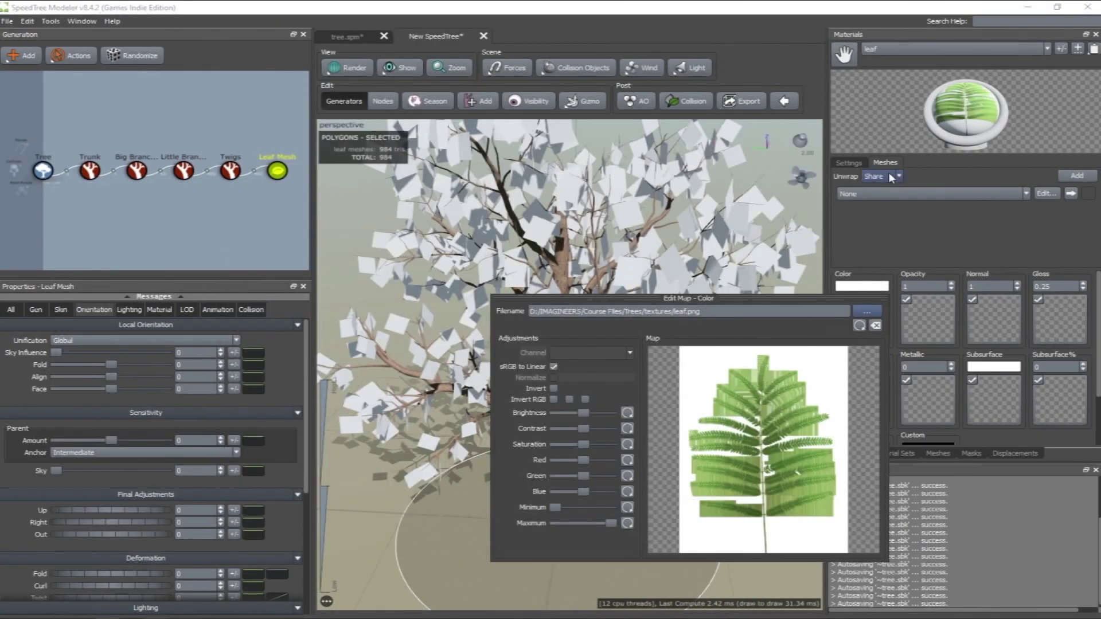
{"action": "left_click", "coordinate": [936, 244]}
{"action": "left_click_drag", "start_coordinate": [650, 229], "coordinate": [649, 202]}
{"action": "right_click_drag", "start_coordinate": [649, 202], "coordinate": [648, 282]}
{"action": "left_click_drag", "start_coordinate": [648, 282], "coordinate": [602, 272]}
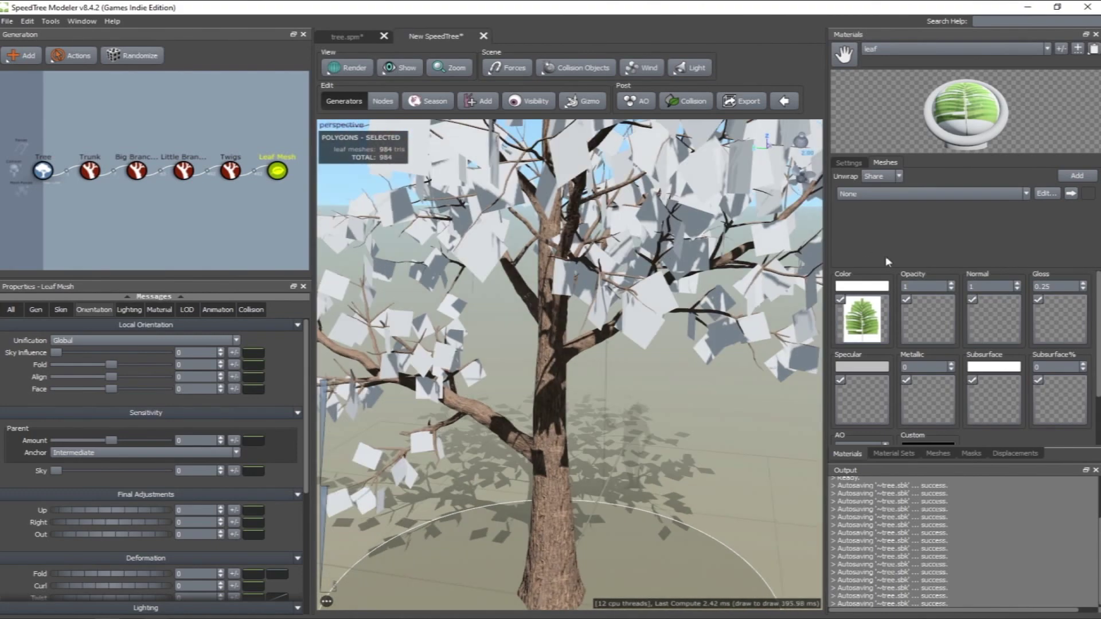
Open the leaf mesh cutout for editing, reduce its tessellation to the minimum and display the leaf material behind it
{"action": "left_click", "coordinate": [938, 453]}
{"action": "scroll", "coordinate": [616, 303], "scroll_direction": "up", "scroll_amount": 6}
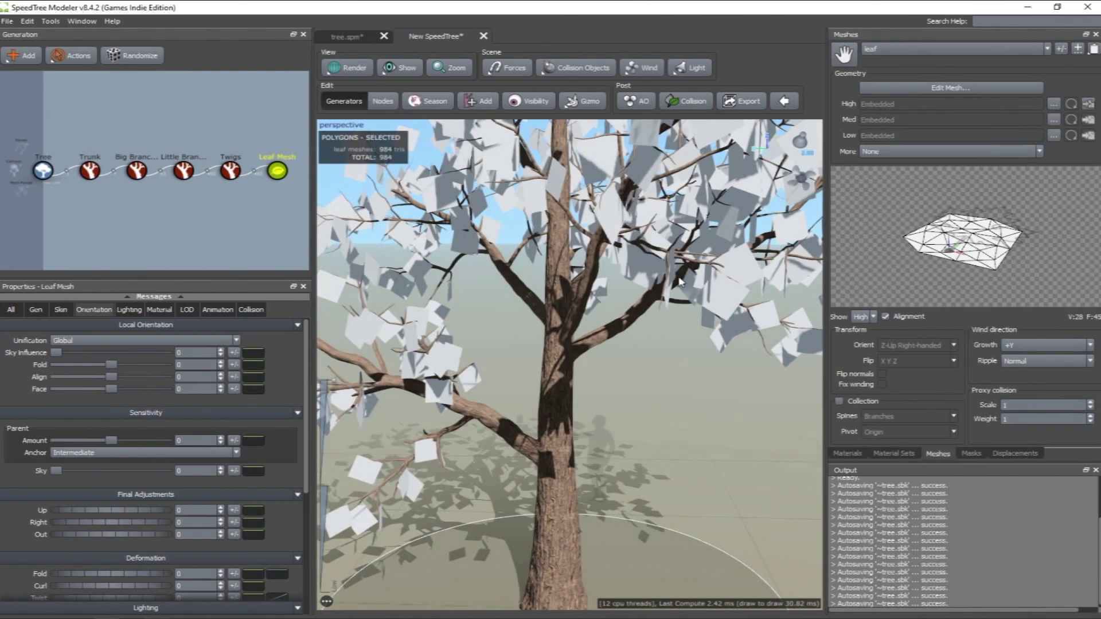
{"action": "scroll", "coordinate": [616, 302], "scroll_direction": "up", "scroll_amount": 3}
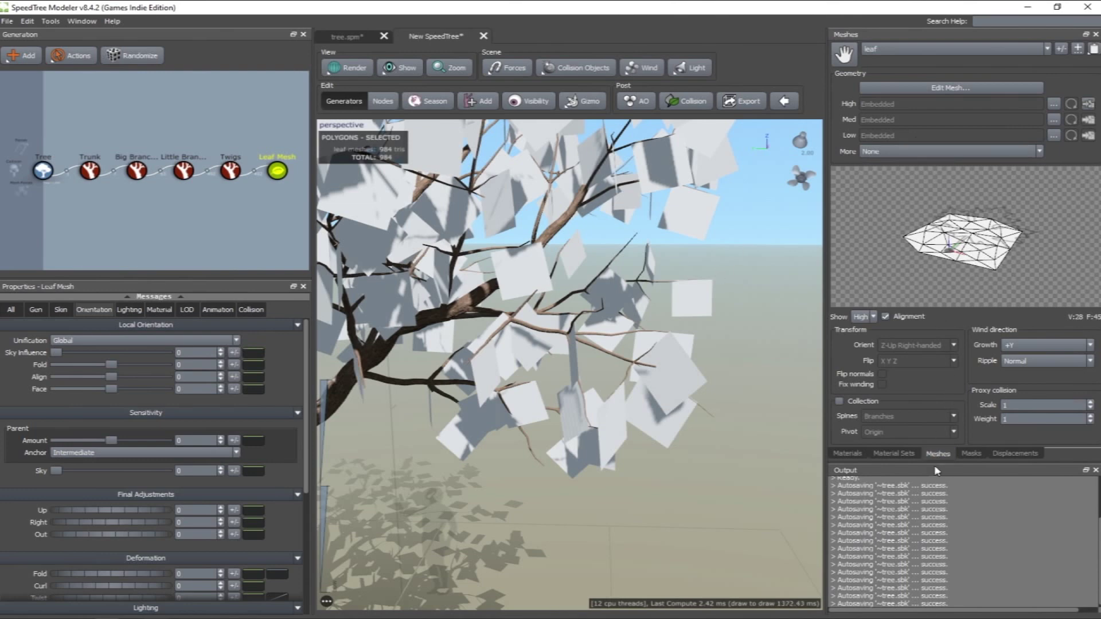
{"action": "left_click", "coordinate": [961, 94]}
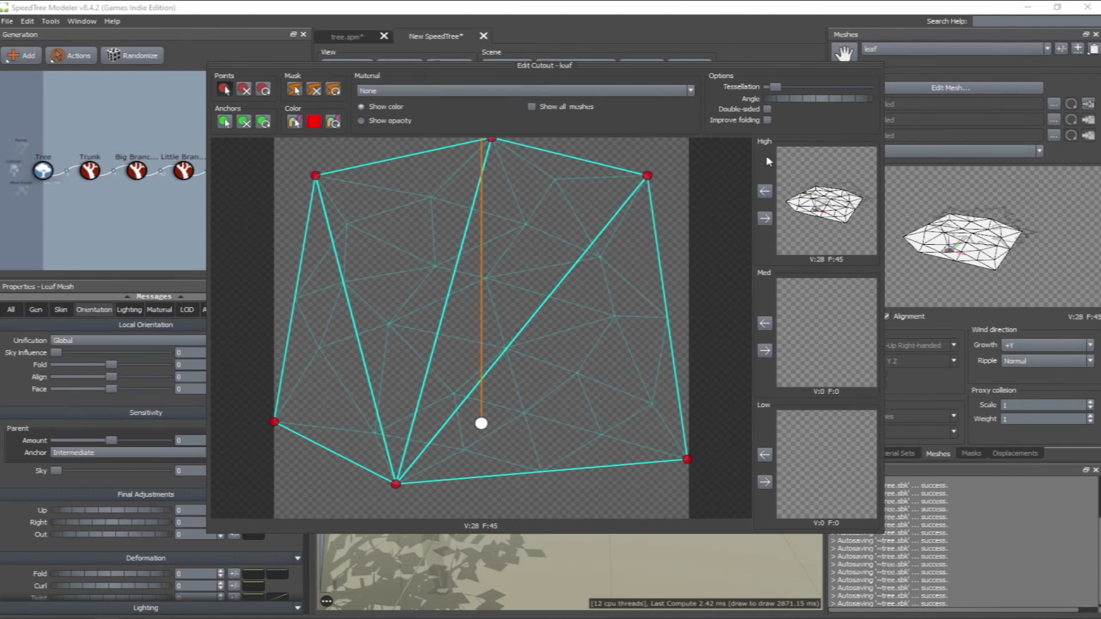
{"action": "left_click_drag", "start_coordinate": [775, 87], "coordinate": [767, 88]}
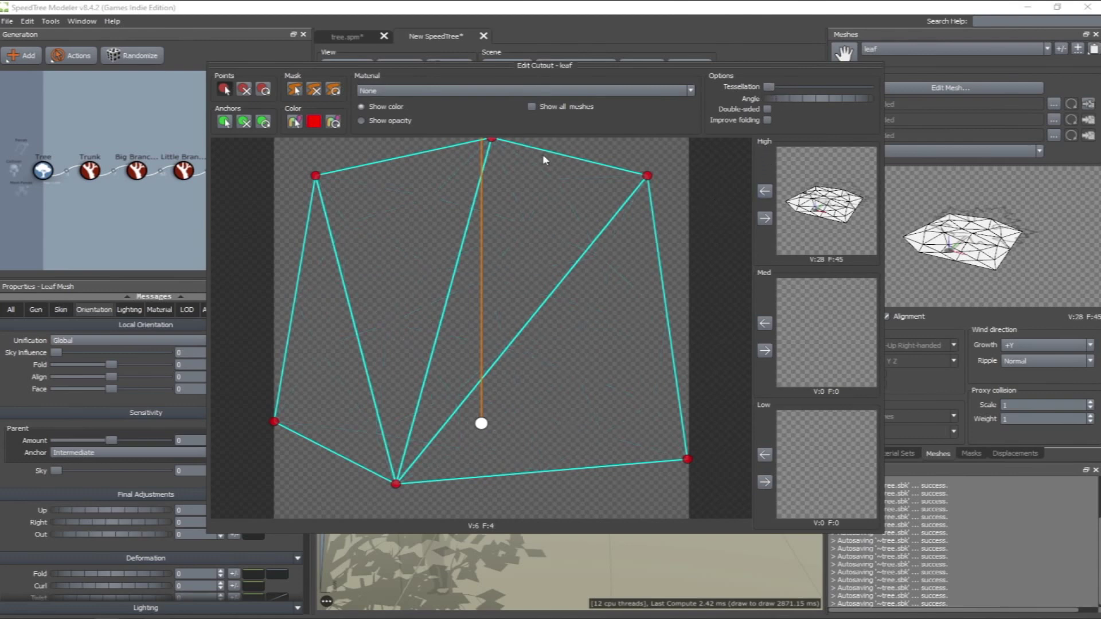
{"action": "left_click", "coordinate": [463, 89]}
{"action": "left_click", "coordinate": [447, 112]}
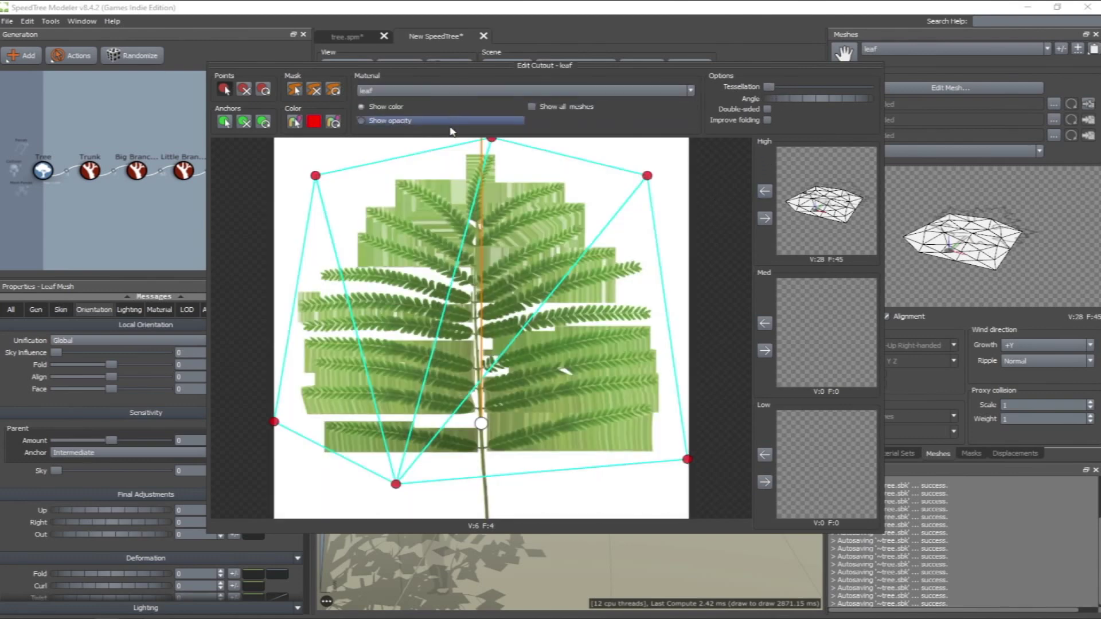
Reshape the cutout outline to enclose the whole leaf and its stem, and apply it to the High mesh
{"action": "left_click_drag", "start_coordinate": [396, 484], "coordinate": [490, 516]}
{"action": "left_click_drag", "start_coordinate": [275, 423], "coordinate": [284, 463]}
{"action": "left_click_drag", "start_coordinate": [315, 176], "coordinate": [294, 169]}
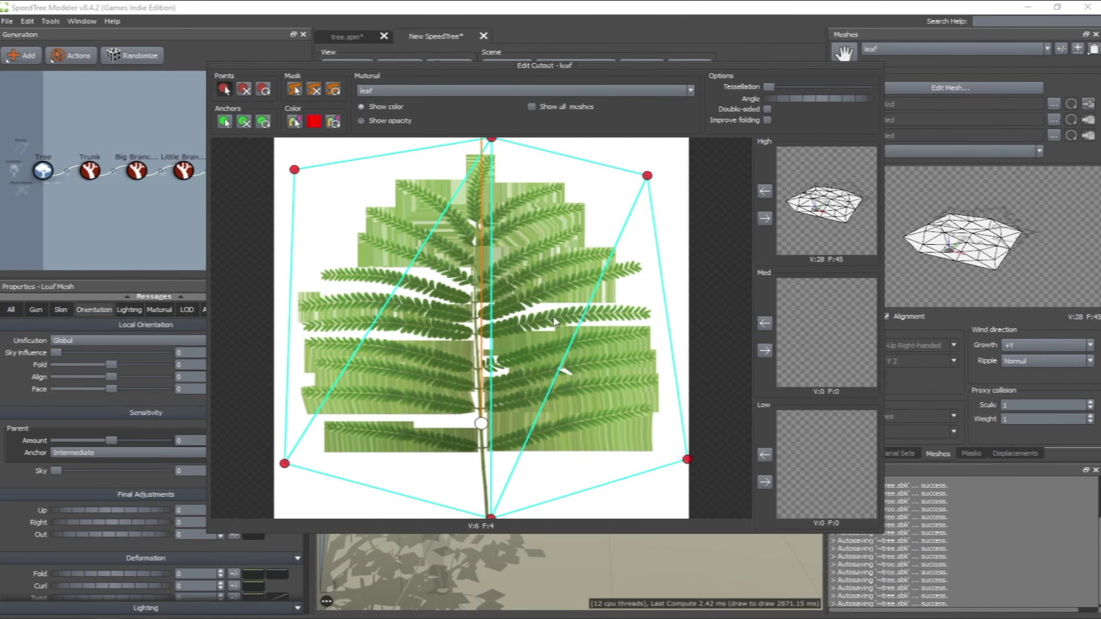
{"action": "left_click", "coordinate": [764, 218]}
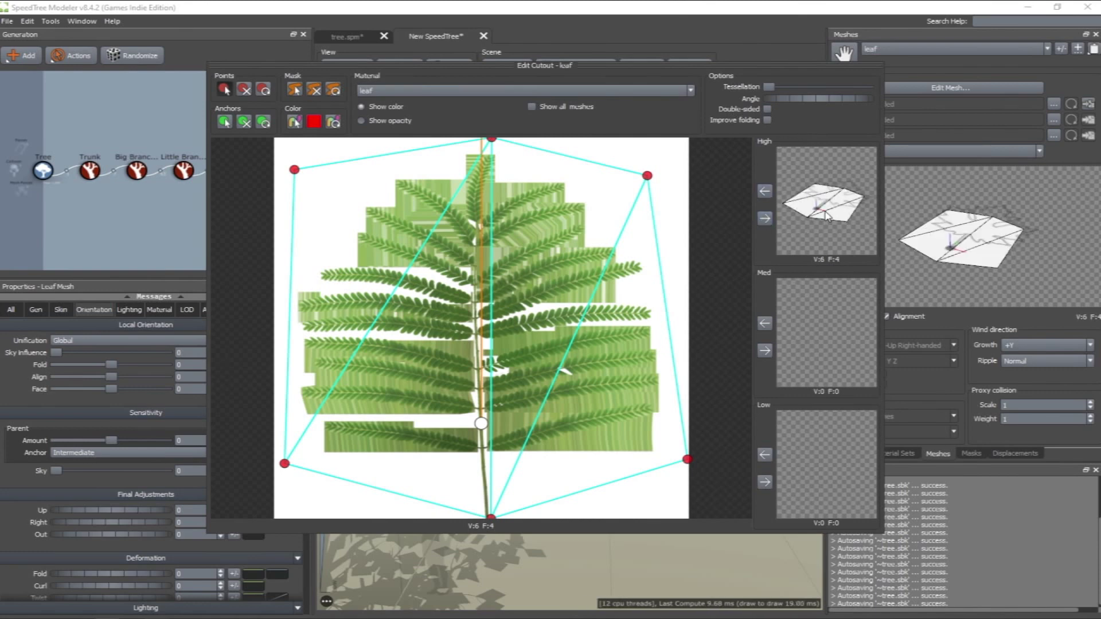
Raise the cutout's tessellation slightly, update the High mesh with it and close the cutout editor
{"action": "left_click_drag", "start_coordinate": [821, 217], "coordinate": [820, 235]}
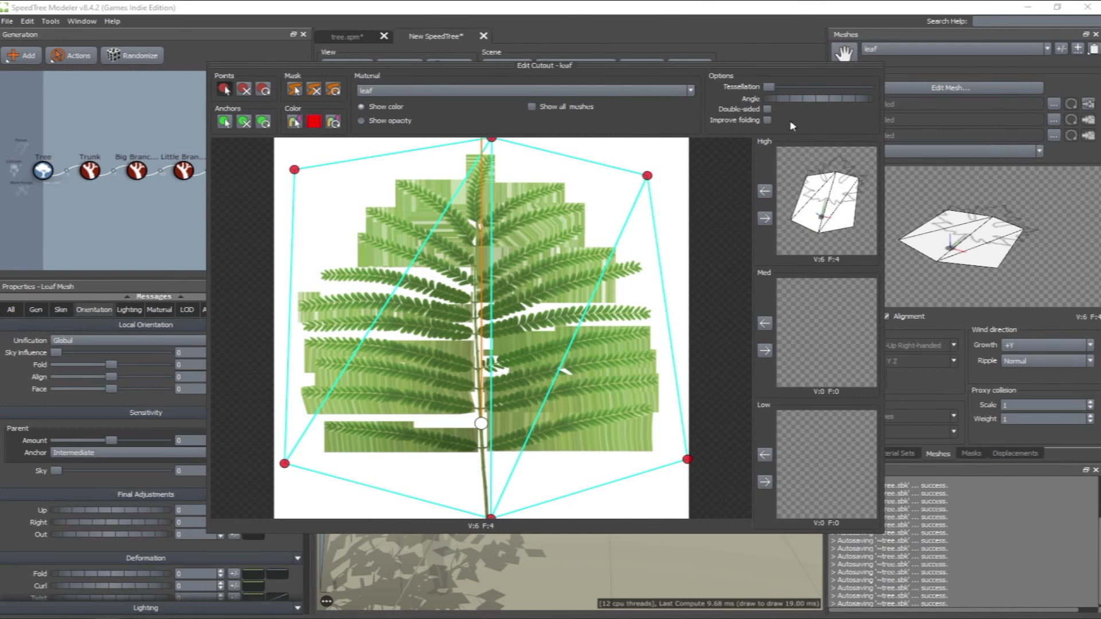
{"action": "left_click_drag", "start_coordinate": [770, 87], "coordinate": [779, 94]}
{"action": "left_click", "coordinate": [765, 218]}
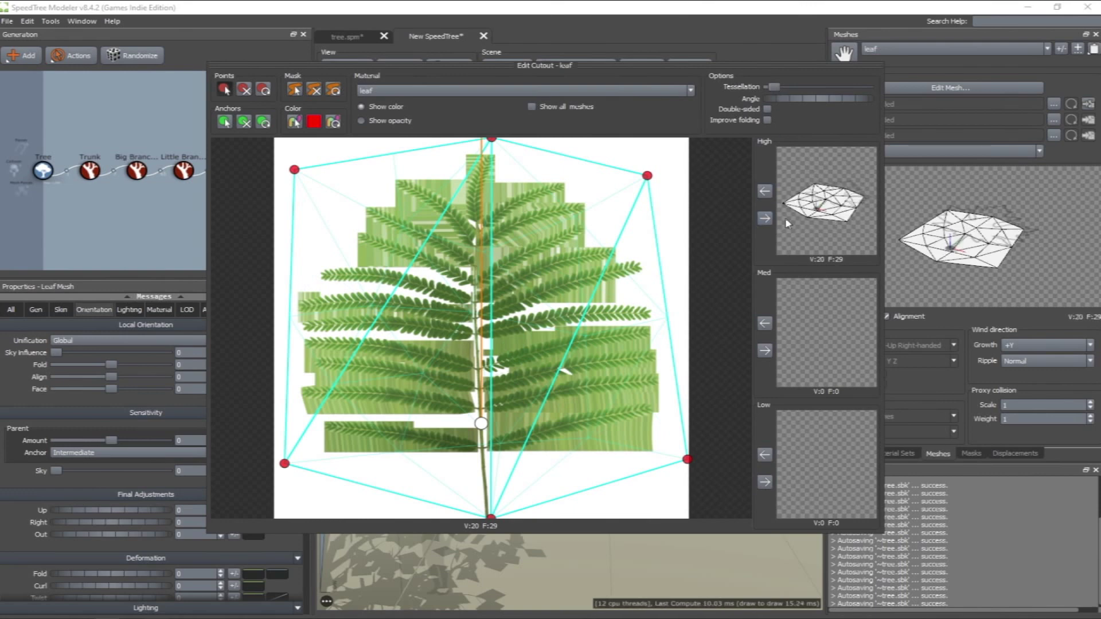
{"action": "left_click_drag", "start_coordinate": [844, 211], "coordinate": [868, 194]}
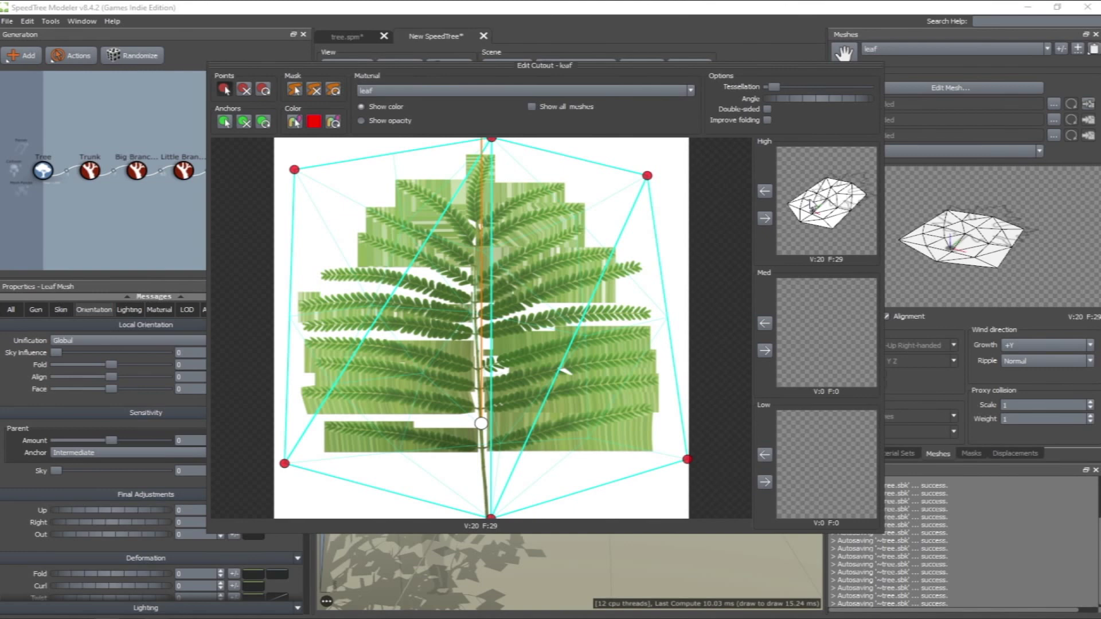
{"action": "left_click", "coordinate": [931, 197]}
Assign the leaf mesh to the leaf material and display the material's general settings
{"action": "left_click", "coordinate": [695, 301]}
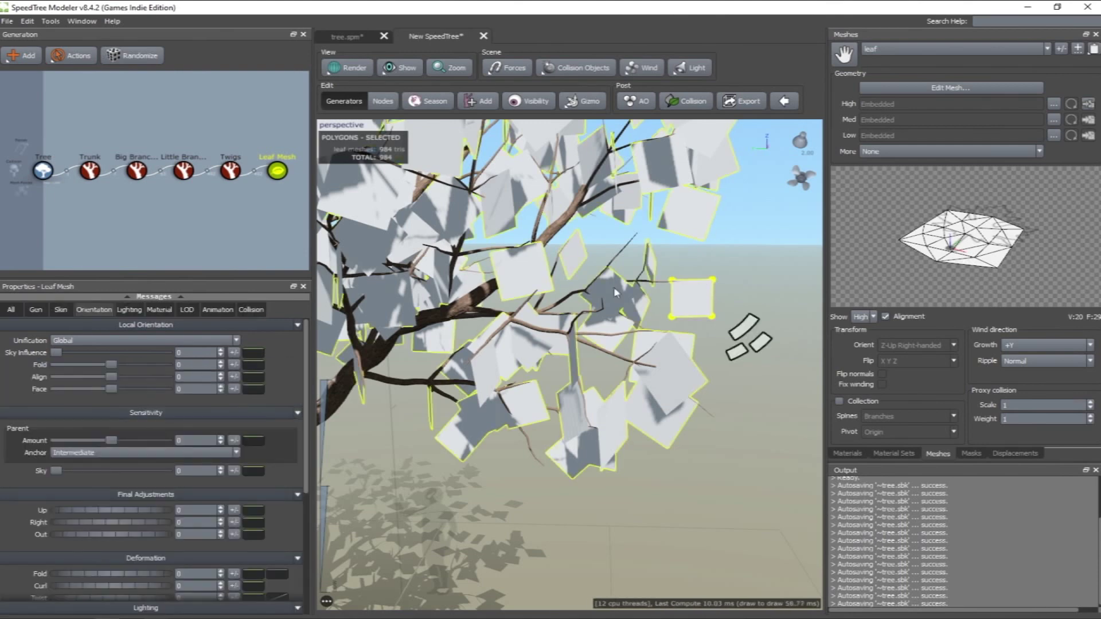
{"action": "left_click", "coordinate": [852, 455]}
{"action": "left_click", "coordinate": [881, 194]}
{"action": "left_click", "coordinate": [877, 214]}
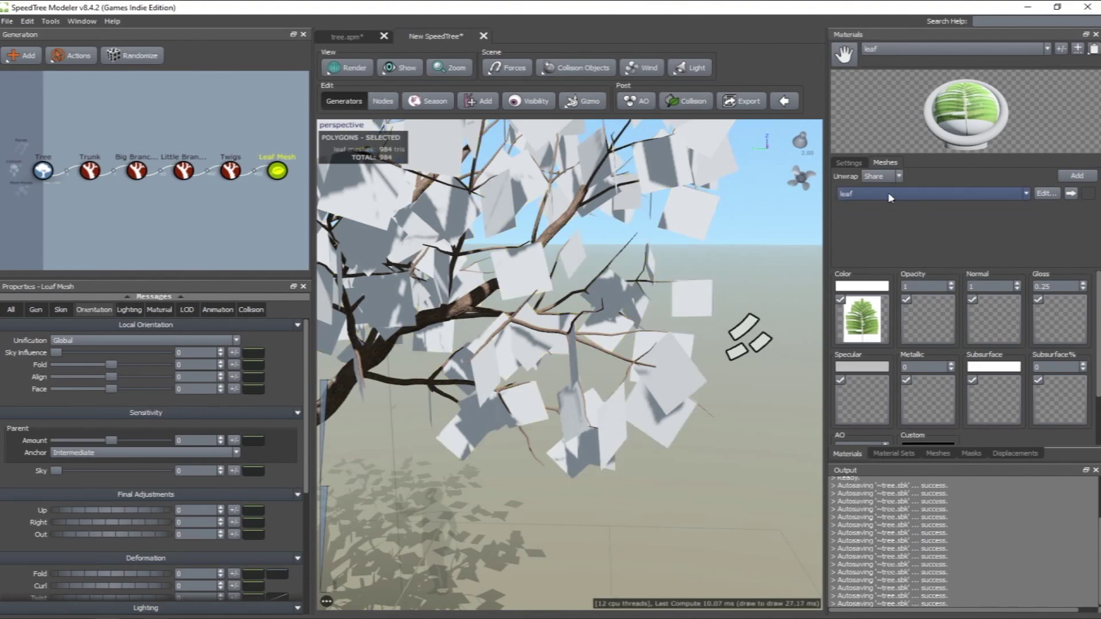
{"action": "left_click", "coordinate": [853, 163]}
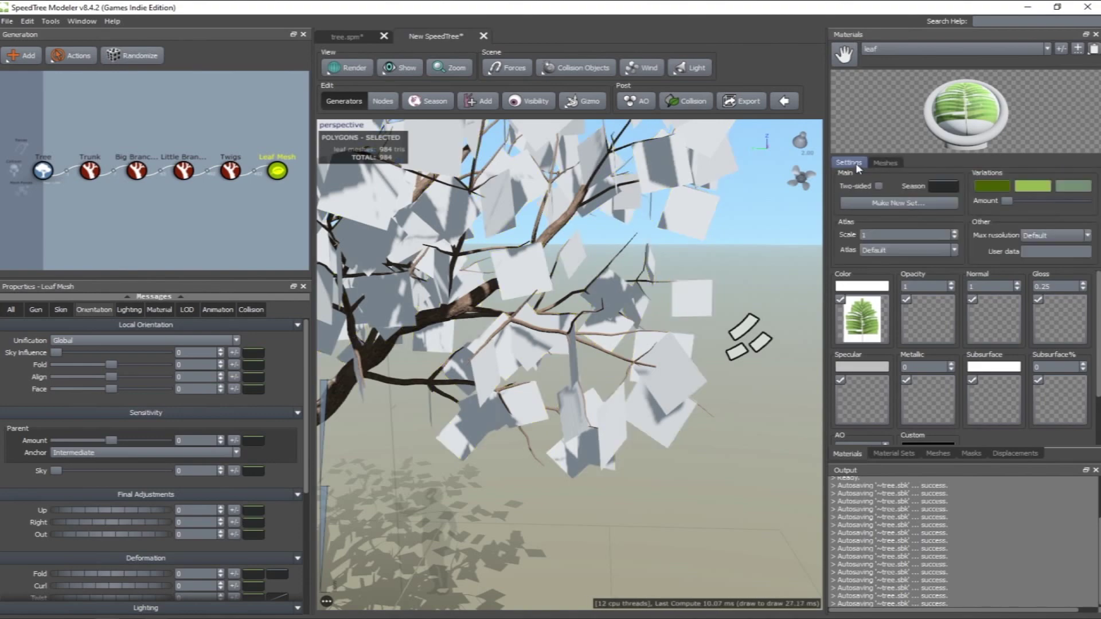
Assign the leaf material to the leaves of the Leaf Mesh generator
{"action": "left_click_drag", "start_coordinate": [631, 324], "coordinate": [576, 315]}
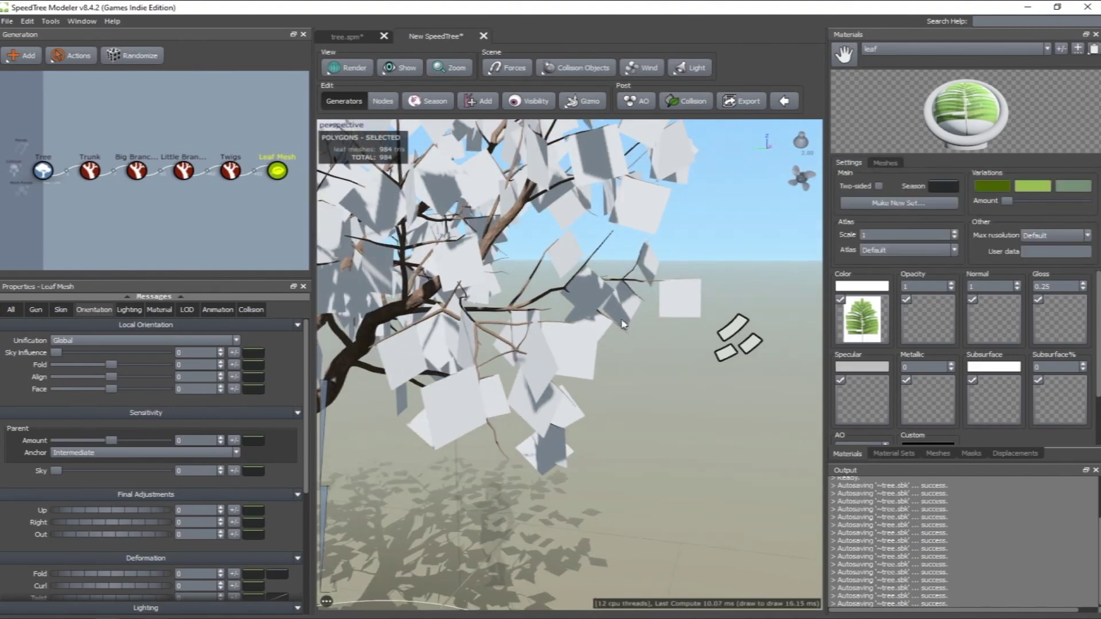
{"action": "left_click", "coordinate": [161, 310]}
{"action": "left_click", "coordinate": [109, 363]}
{"action": "left_click", "coordinate": [93, 393]}
{"action": "left_click_drag", "start_coordinate": [563, 352], "coordinate": [550, 341]}
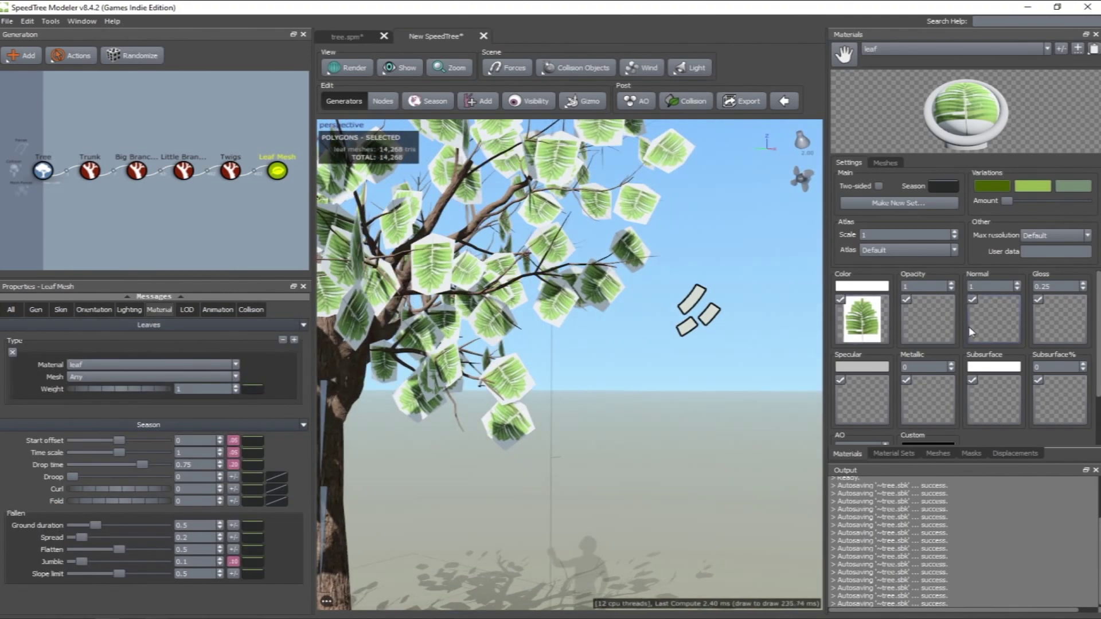
Load leaf opacity.jpg as the opacity map of the leaf material
{"action": "double_click", "coordinate": [994, 319]}
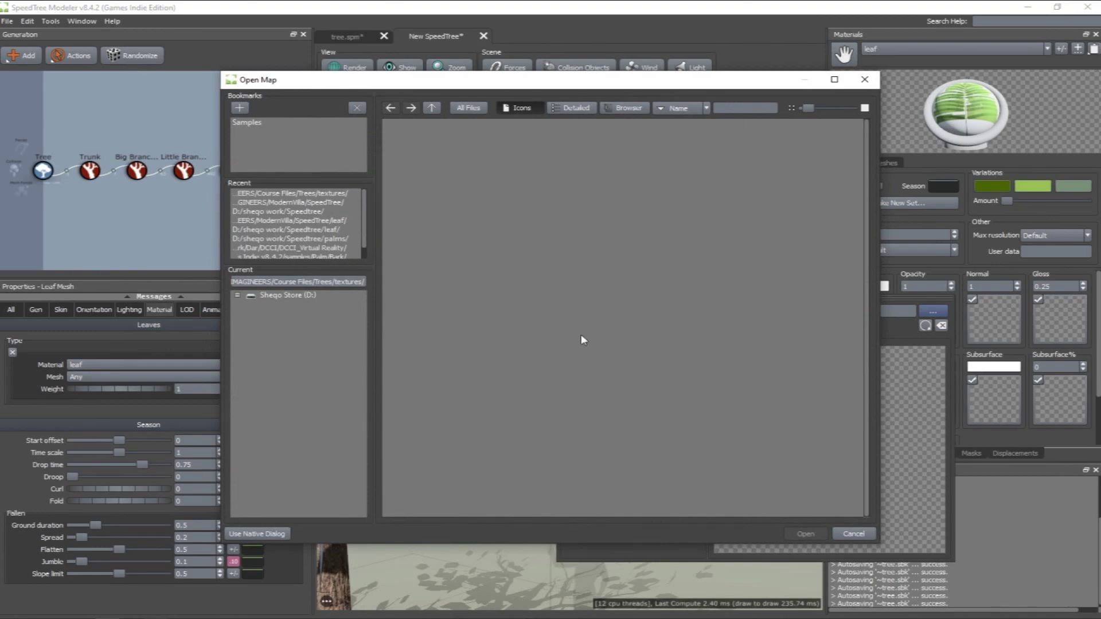
{"action": "double_click", "coordinate": [559, 171]}
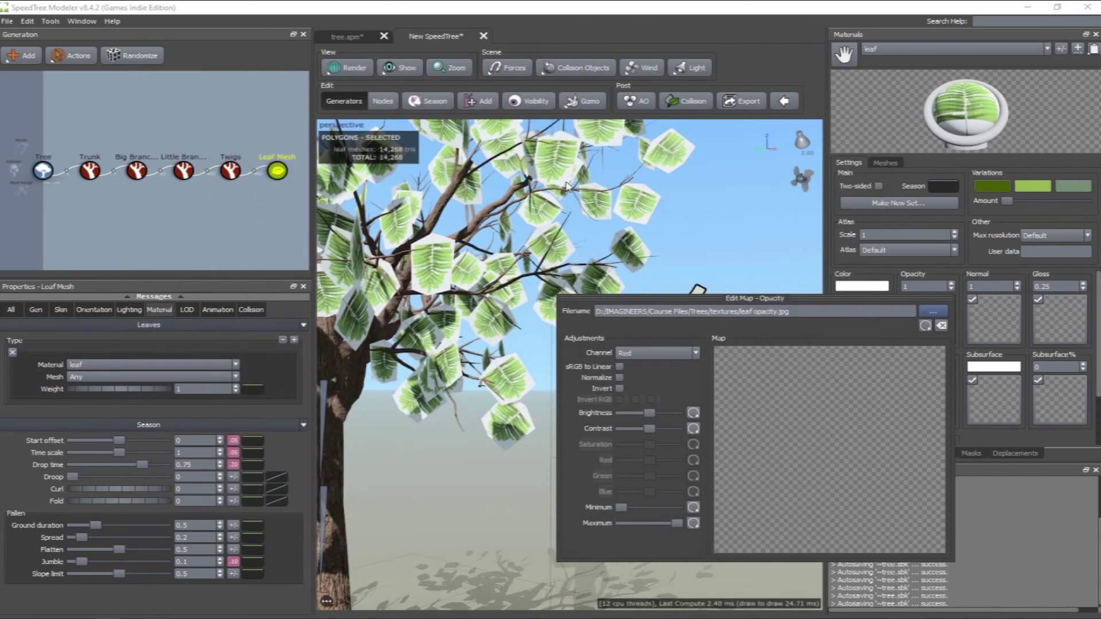
{"action": "left_click", "coordinate": [696, 264]}
{"action": "left_click_drag", "start_coordinate": [694, 261], "coordinate": [650, 299]}
Set the sky sensitivity in the Leaf Mesh generator's orientation to about 0.44
{"action": "left_click", "coordinate": [277, 170]}
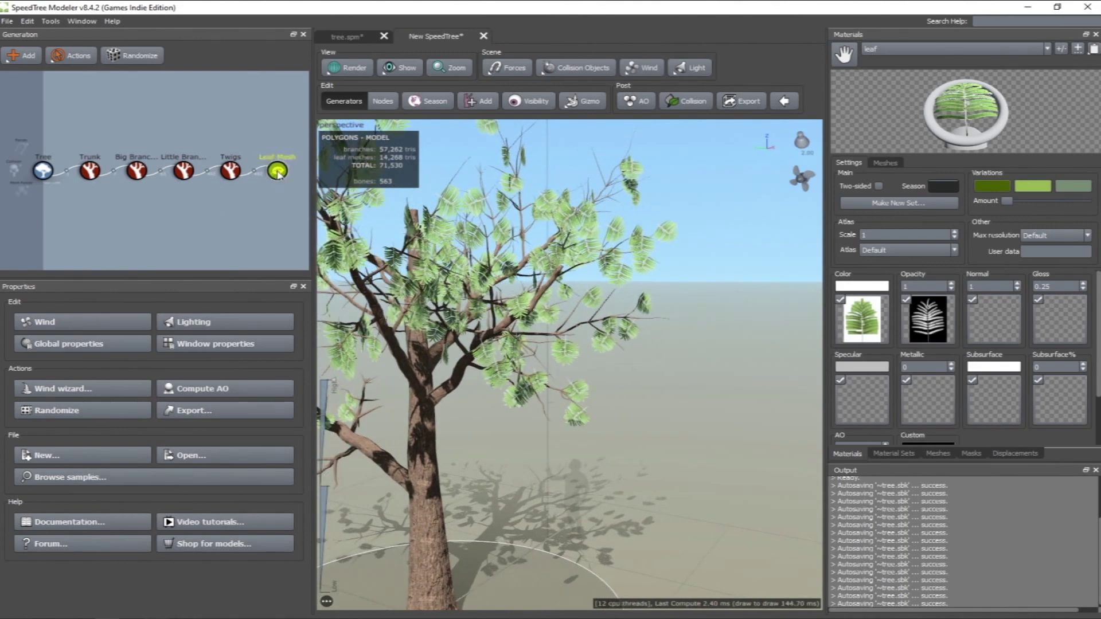
{"action": "left_click", "coordinate": [95, 312]}
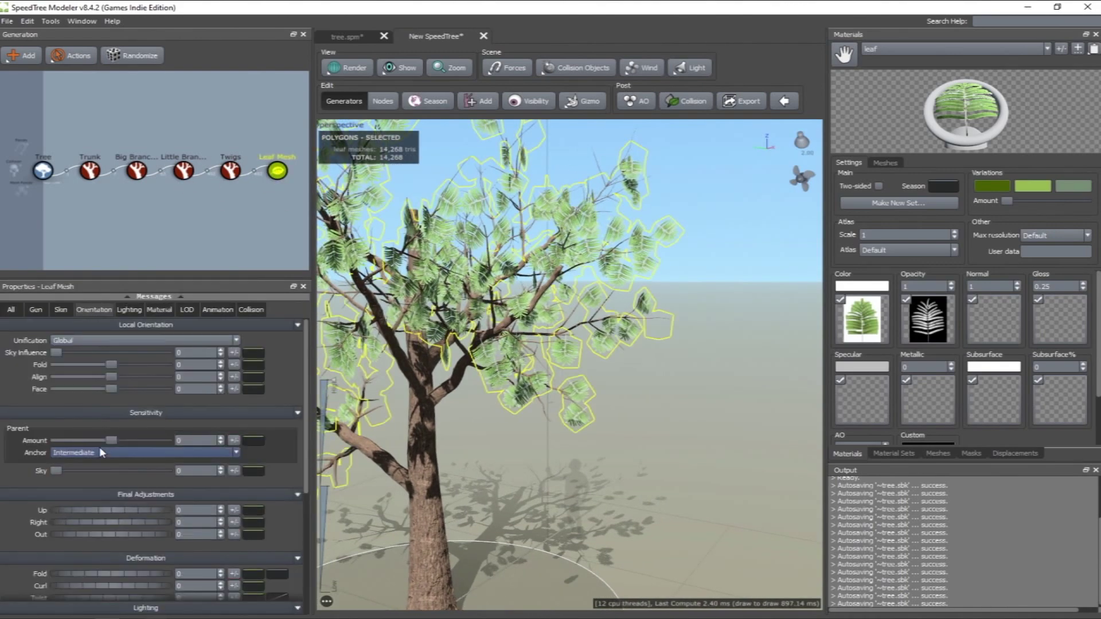
{"action": "left_click_drag", "start_coordinate": [57, 472], "coordinate": [106, 472]}
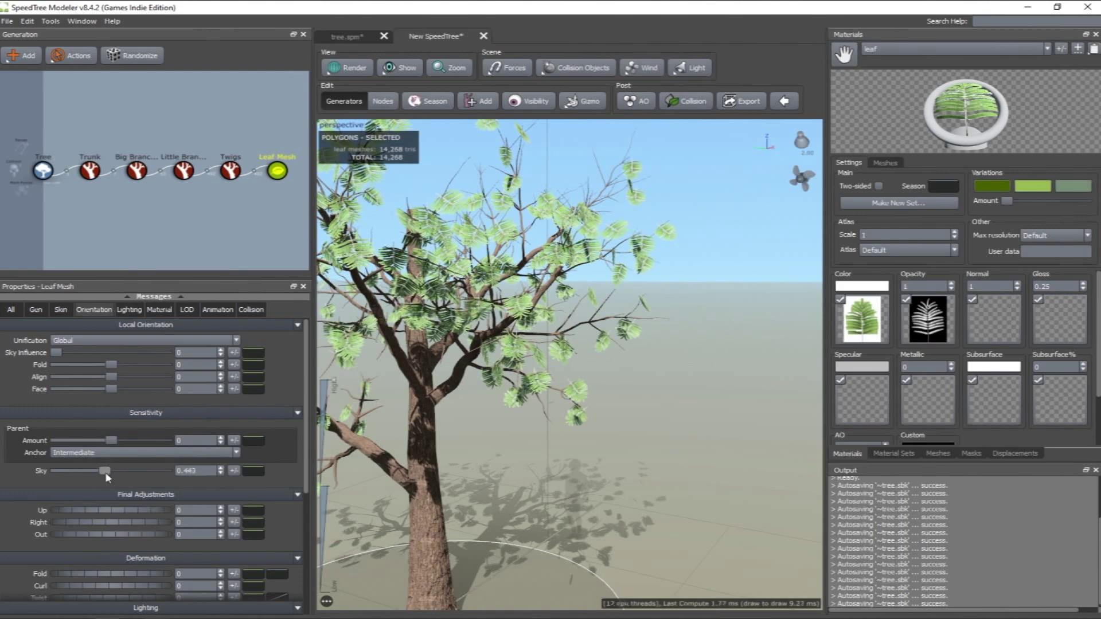
Set the leaf mesh's final up adjustment to about 0.18 and its deformation fold to about -0.62
{"action": "left_click_drag", "start_coordinate": [87, 509], "coordinate": [111, 515]}
{"action": "left_click_drag", "start_coordinate": [82, 573], "coordinate": [42, 577]}
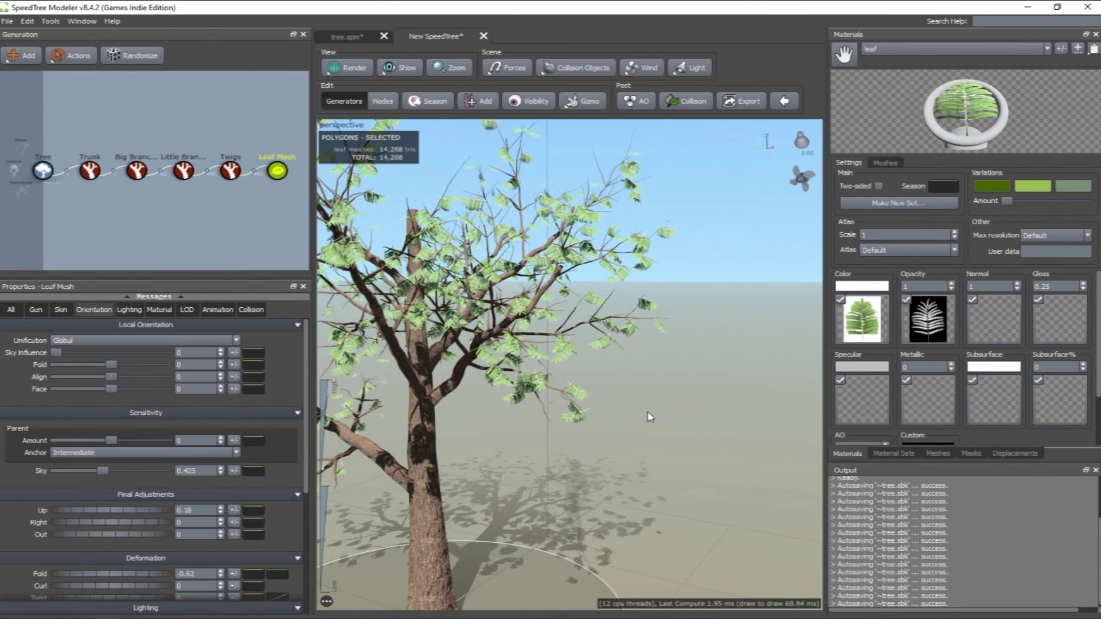
{"action": "scroll", "coordinate": [646, 414], "scroll_direction": "down", "scroll_amount": 4}
{"action": "left_click_drag", "start_coordinate": [545, 412], "coordinate": [619, 421]}
{"action": "scroll", "coordinate": [624, 419], "scroll_direction": "down", "scroll_amount": 3}
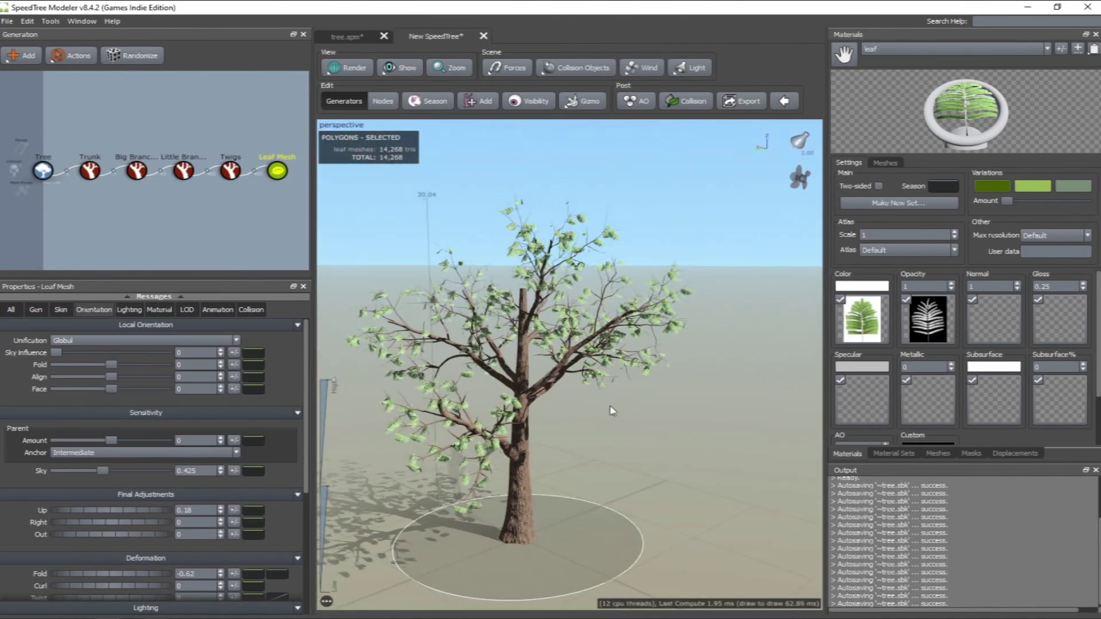
{"action": "scroll", "coordinate": [641, 412], "scroll_direction": "up", "scroll_amount": 3}
{"action": "scroll", "coordinate": [636, 409], "scroll_direction": "down", "scroll_amount": 3}
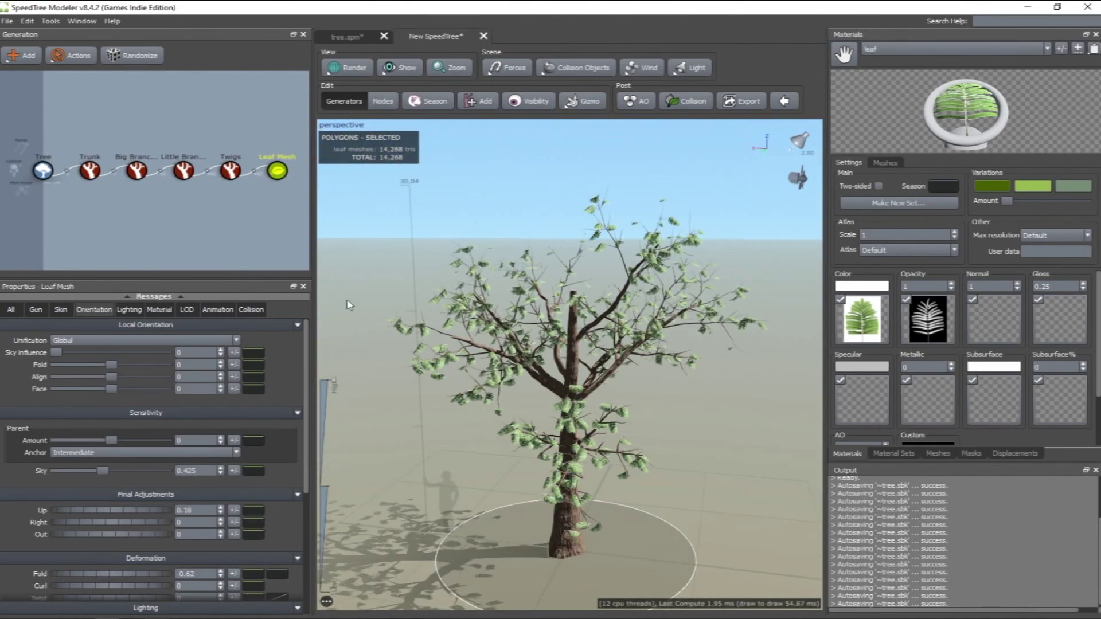
Switch to the tree.spm model and examine its foliage up close and from several angles
{"action": "left_click", "coordinate": [348, 37]}
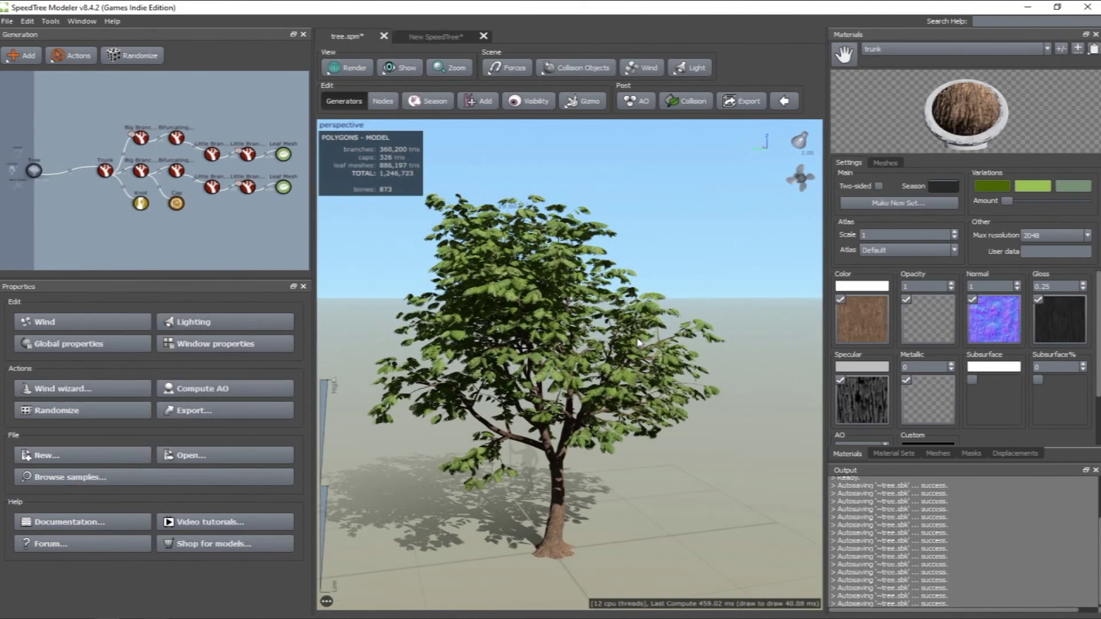
{"action": "scroll", "coordinate": [319, 283], "scroll_direction": "up", "scroll_amount": 2}
{"action": "left_click_drag", "start_coordinate": [319, 284], "coordinate": [243, 283]}
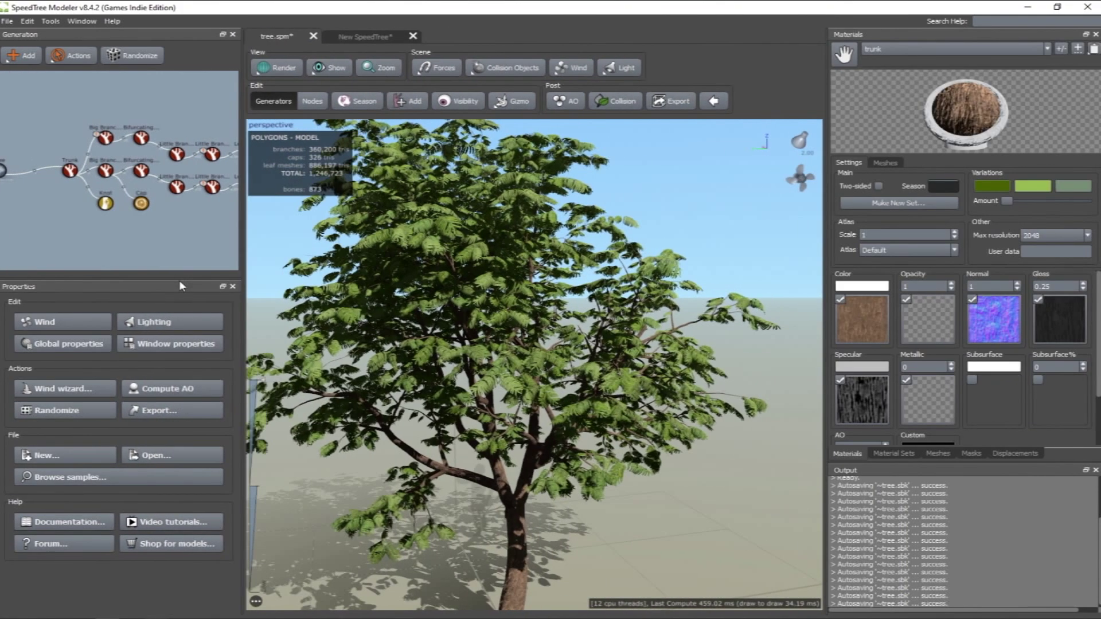
{"action": "scroll", "coordinate": [613, 358], "scroll_direction": "down", "scroll_amount": 4}
{"action": "left_click_drag", "start_coordinate": [630, 353], "coordinate": [663, 338]}
{"action": "scroll", "coordinate": [581, 365], "scroll_direction": "down", "scroll_amount": 1}
{"action": "scroll", "coordinate": [603, 354], "scroll_direction": "up", "scroll_amount": 10}
{"action": "scroll", "coordinate": [638, 360], "scroll_direction": "down", "scroll_amount": 5}
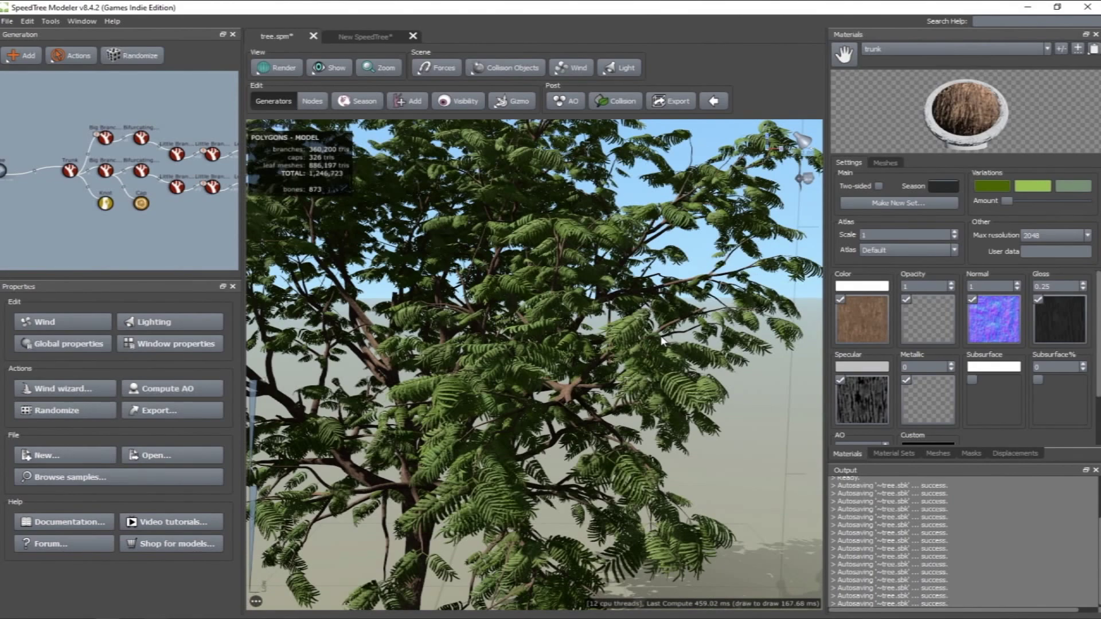
{"action": "left_click_drag", "start_coordinate": [662, 341], "coordinate": [583, 330]}
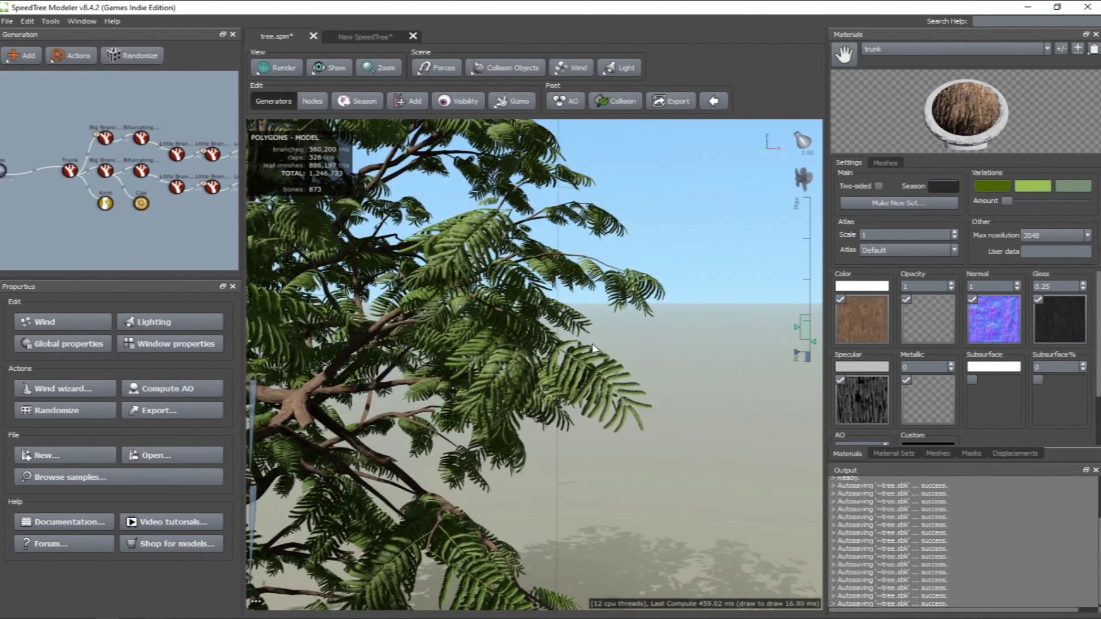
{"action": "left_click_drag", "start_coordinate": [591, 372], "coordinate": [598, 373]}
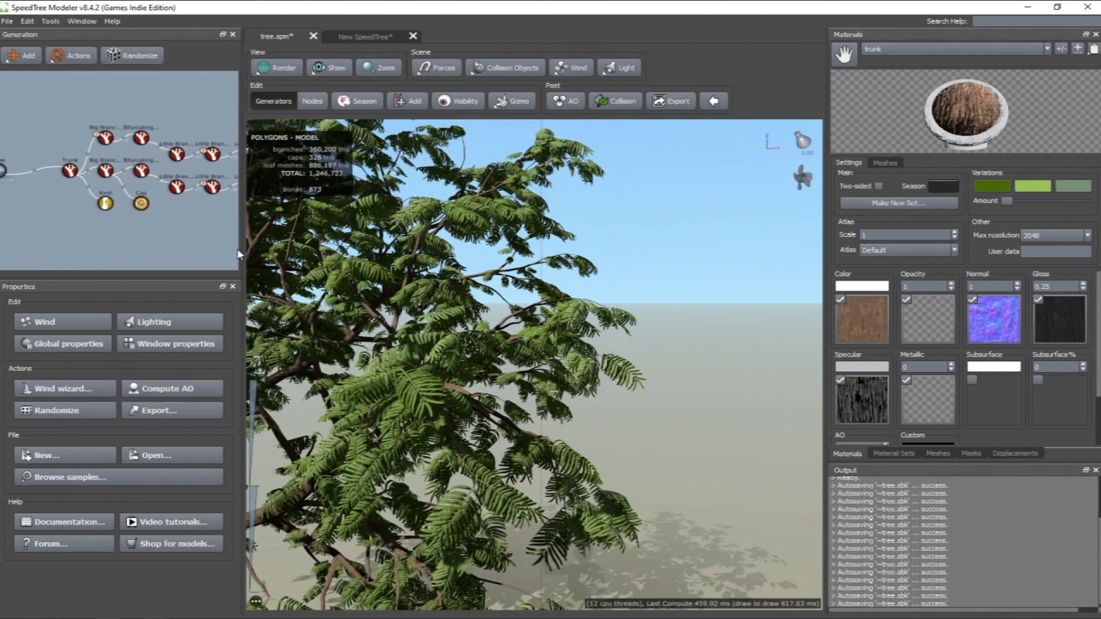
Widen the generator graph area and examine the tree's polygon statistics and overall shape from farther away
{"action": "left_click_drag", "start_coordinate": [240, 252], "coordinate": [285, 252]}
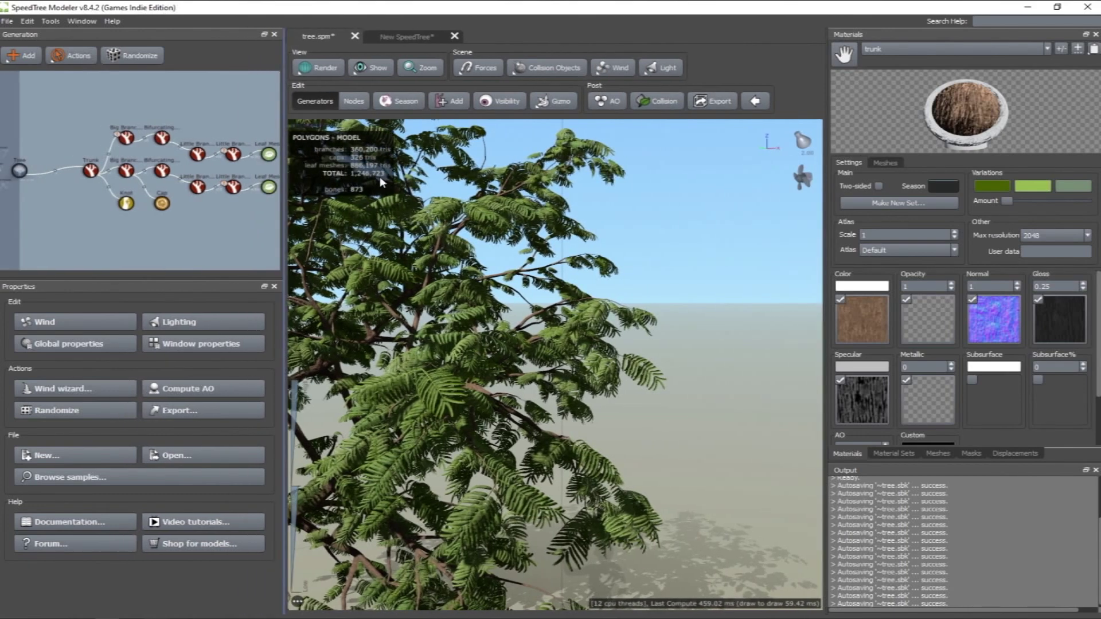
{"action": "scroll", "coordinate": [656, 309], "scroll_direction": "down", "scroll_amount": 2}
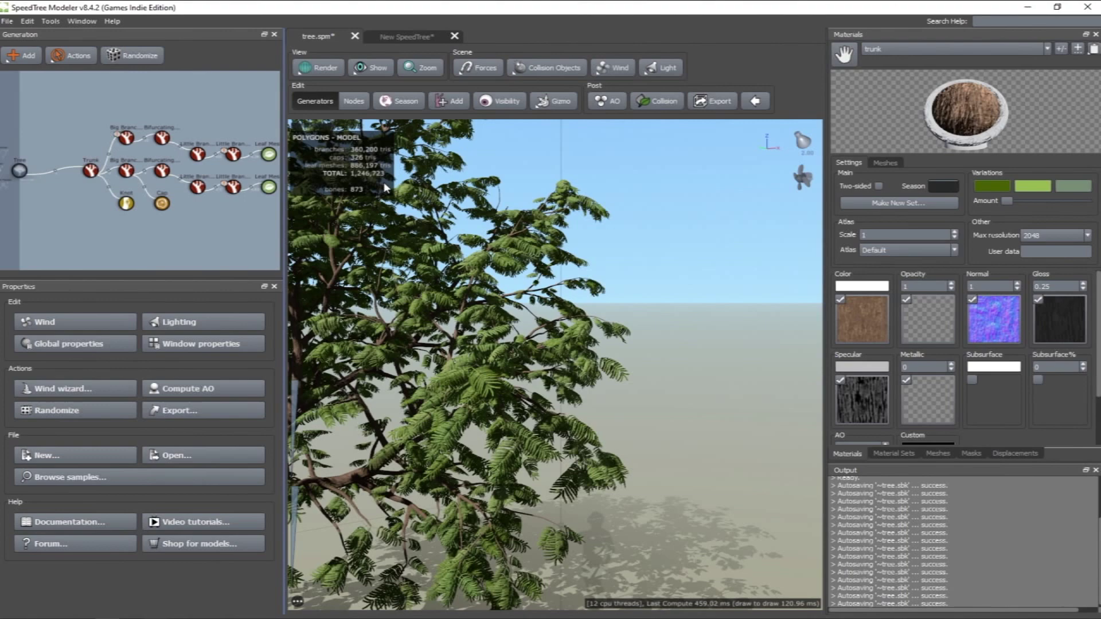
{"action": "scroll", "coordinate": [593, 298], "scroll_direction": "down", "scroll_amount": 2}
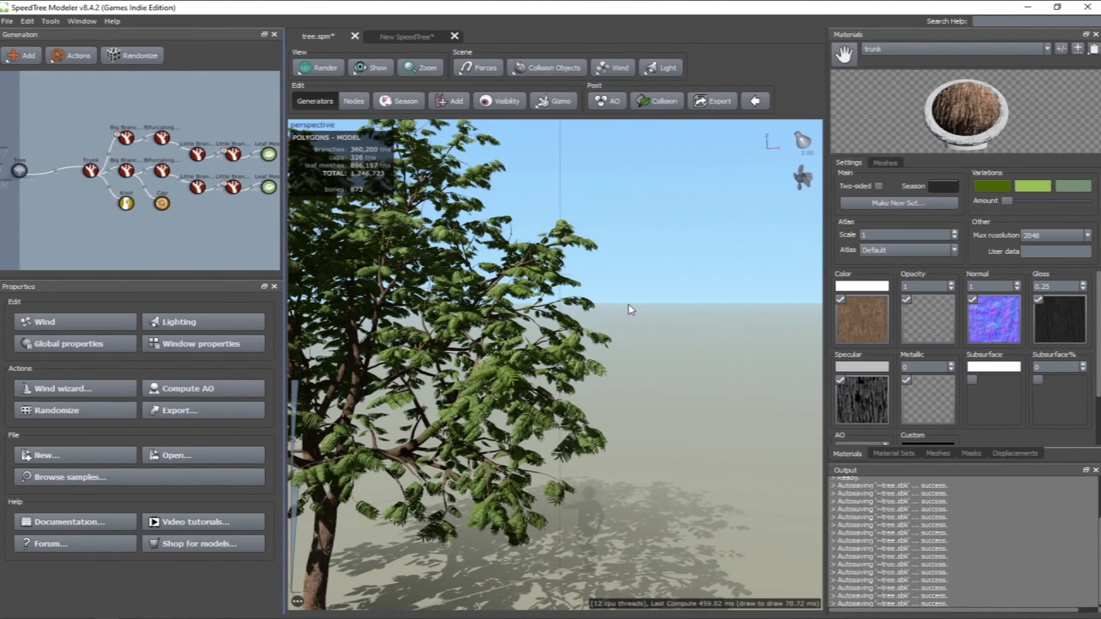
{"action": "scroll", "coordinate": [637, 306], "scroll_direction": "down", "scroll_amount": 2}
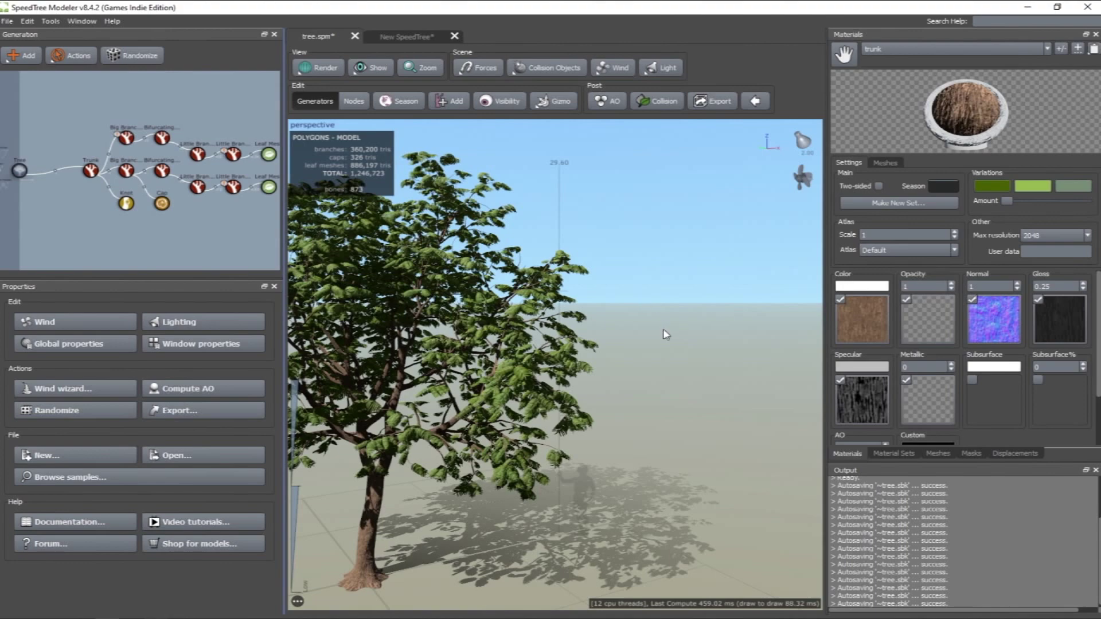
{"action": "scroll", "coordinate": [666, 332], "scroll_direction": "down", "scroll_amount": 1}
{"action": "left_click_drag", "start_coordinate": [688, 353], "coordinate": [620, 332]}
{"action": "middle_click_drag", "start_coordinate": [620, 332], "coordinate": [682, 324]}
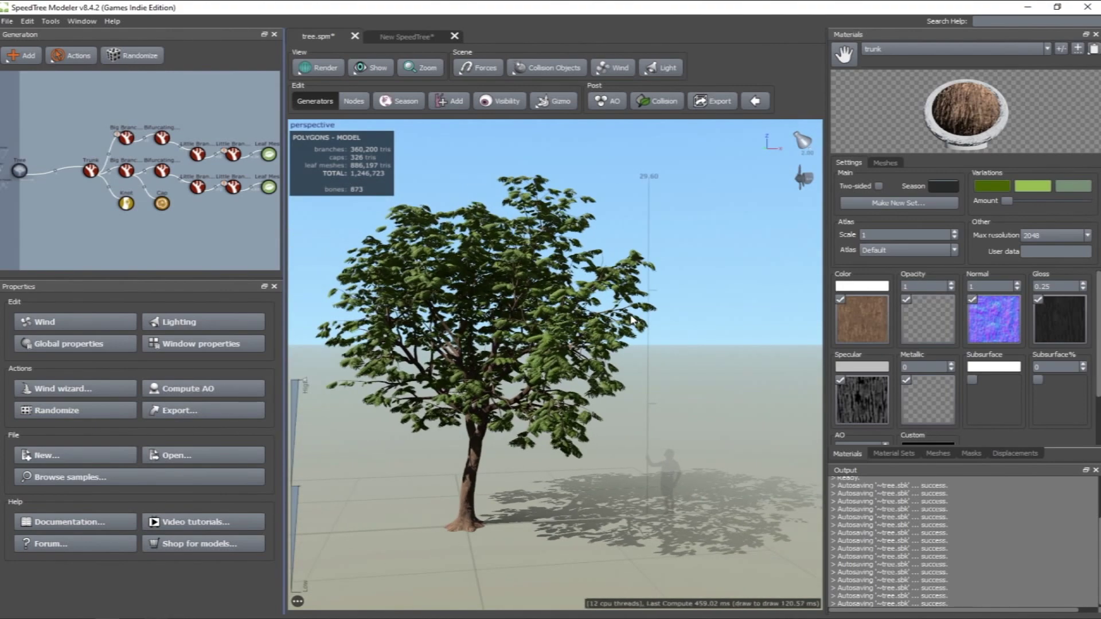
{"action": "scroll", "coordinate": [625, 325], "scroll_direction": "up", "scroll_amount": 2}
{"action": "left_click_drag", "start_coordinate": [586, 376], "coordinate": [594, 348]}
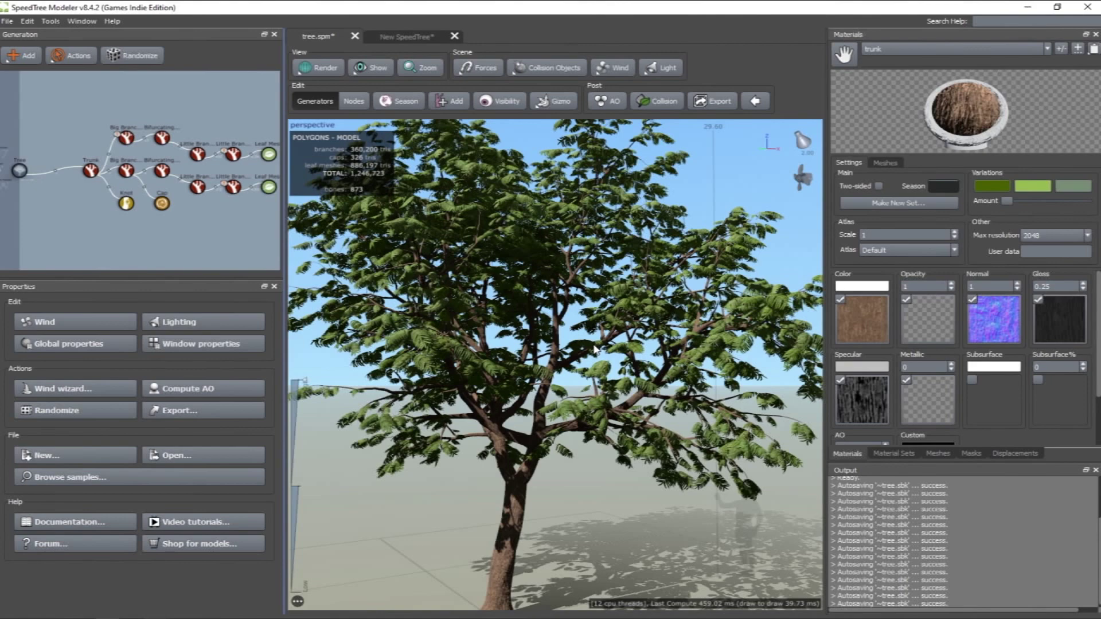
Inspect the polygon counts of both Leaf Mesh generators and the upper chain's last Little Branches generator, then clear the selection
{"action": "left_click", "coordinate": [268, 187]}
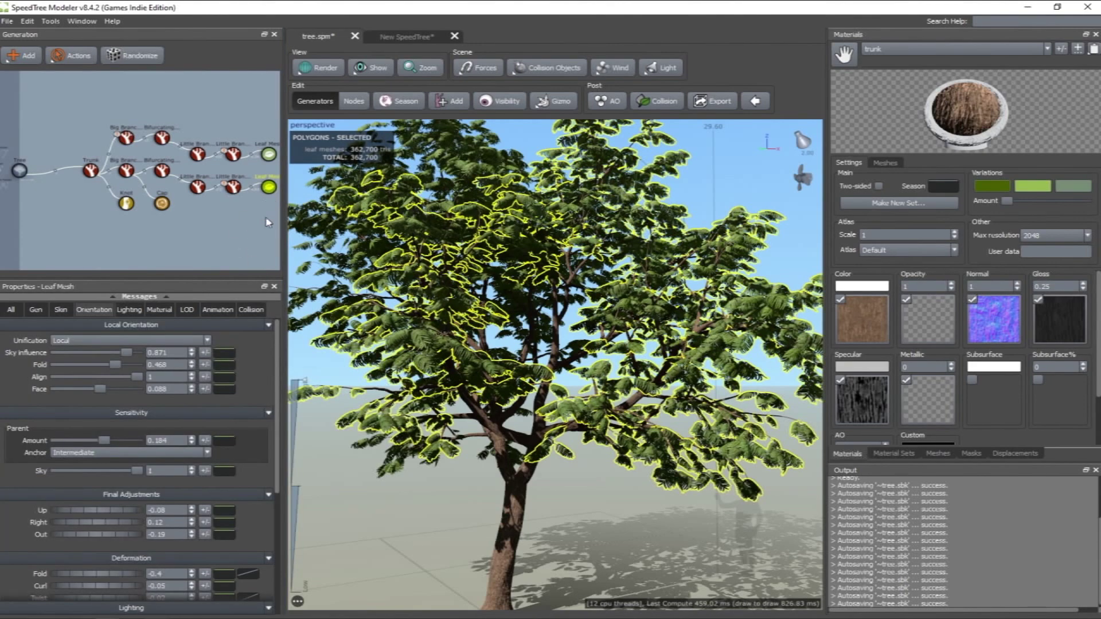
{"action": "left_click_drag", "start_coordinate": [504, 278], "coordinate": [524, 328]}
{"action": "scroll", "coordinate": [525, 328], "scroll_direction": "up", "scroll_amount": 5}
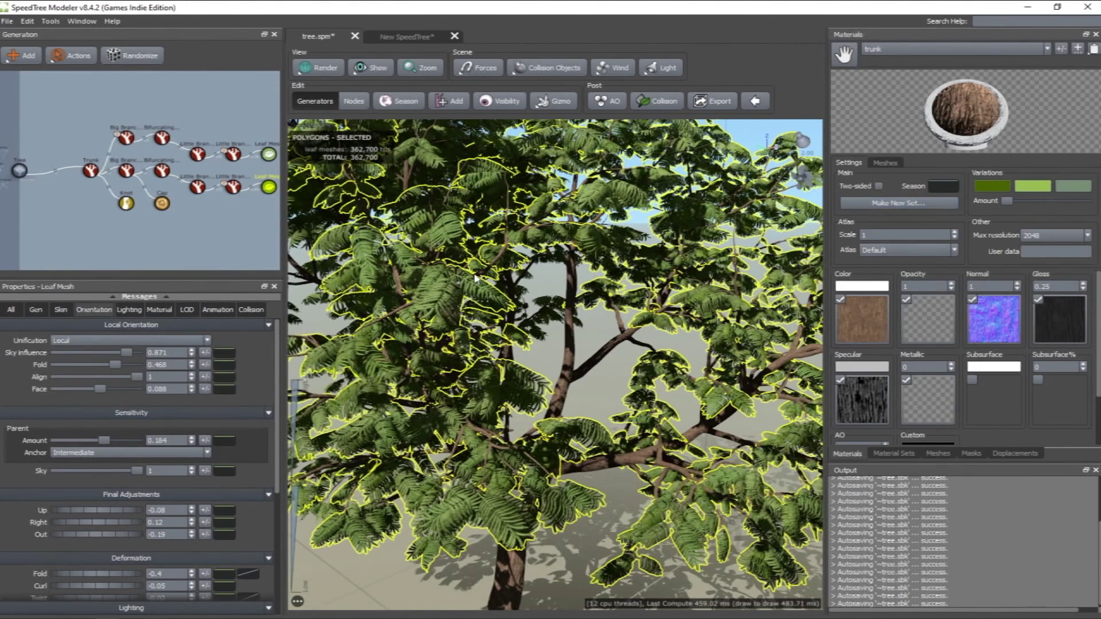
{"action": "left_click", "coordinate": [257, 213]}
{"action": "left_click", "coordinate": [228, 156]}
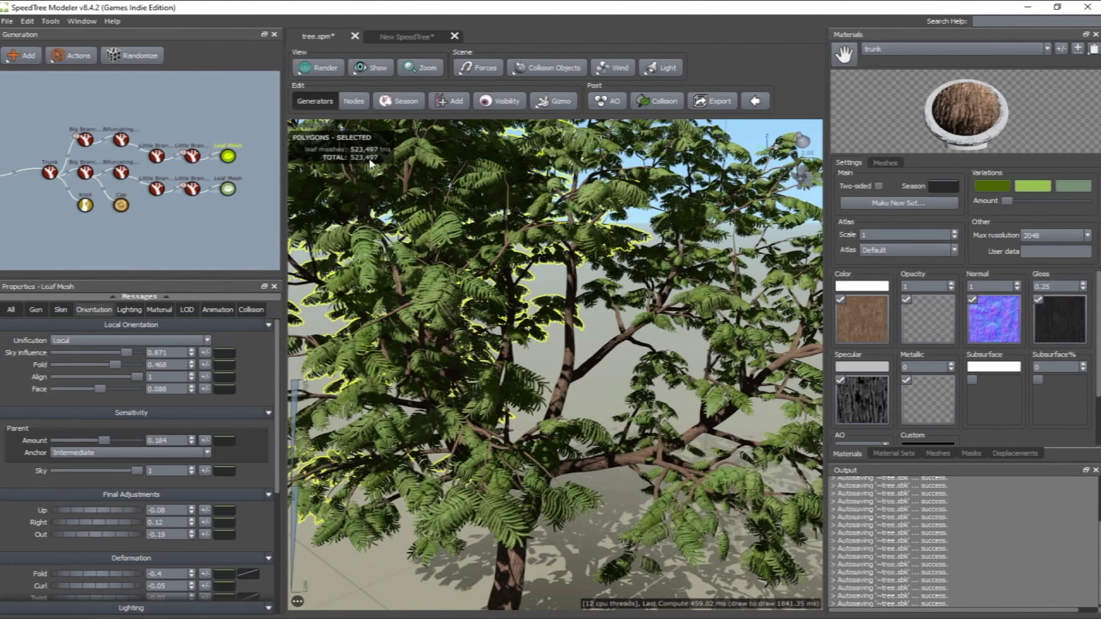
{"action": "scroll", "coordinate": [491, 289], "scroll_direction": "down", "scroll_amount": 5}
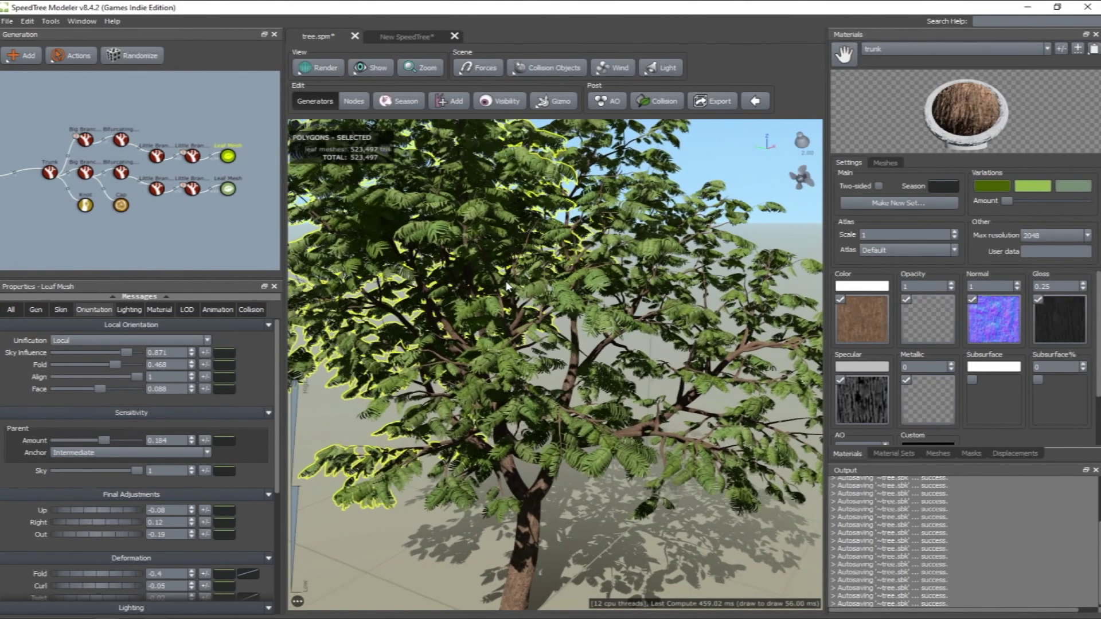
{"action": "left_click", "coordinate": [193, 156]}
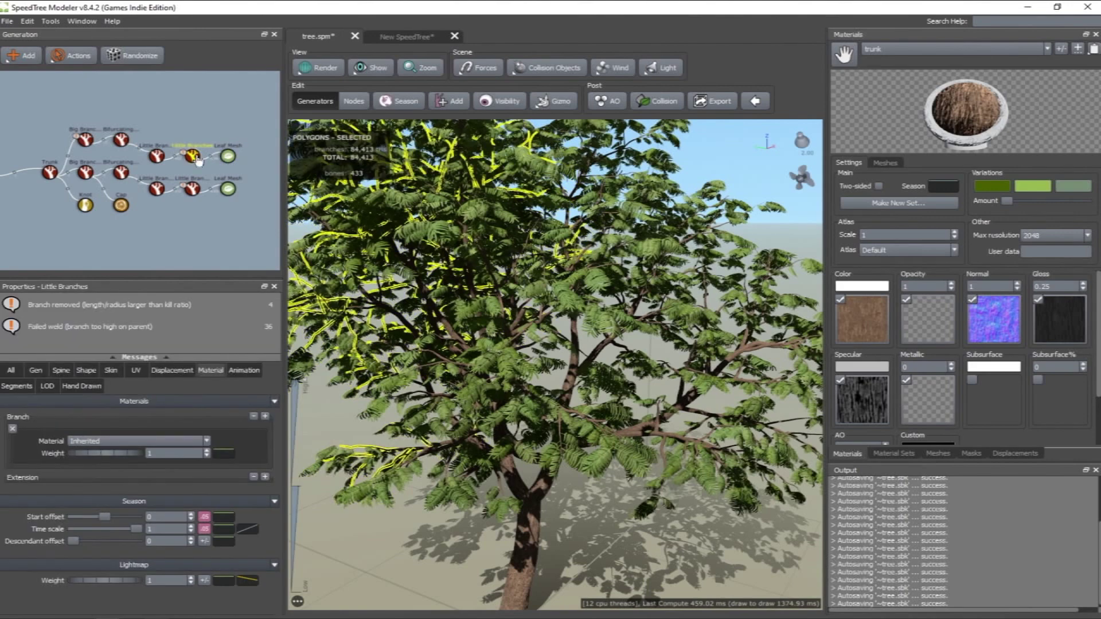
{"action": "left_click", "coordinate": [426, 524]}
{"action": "scroll", "coordinate": [407, 459], "scroll_direction": "down", "scroll_amount": 6}
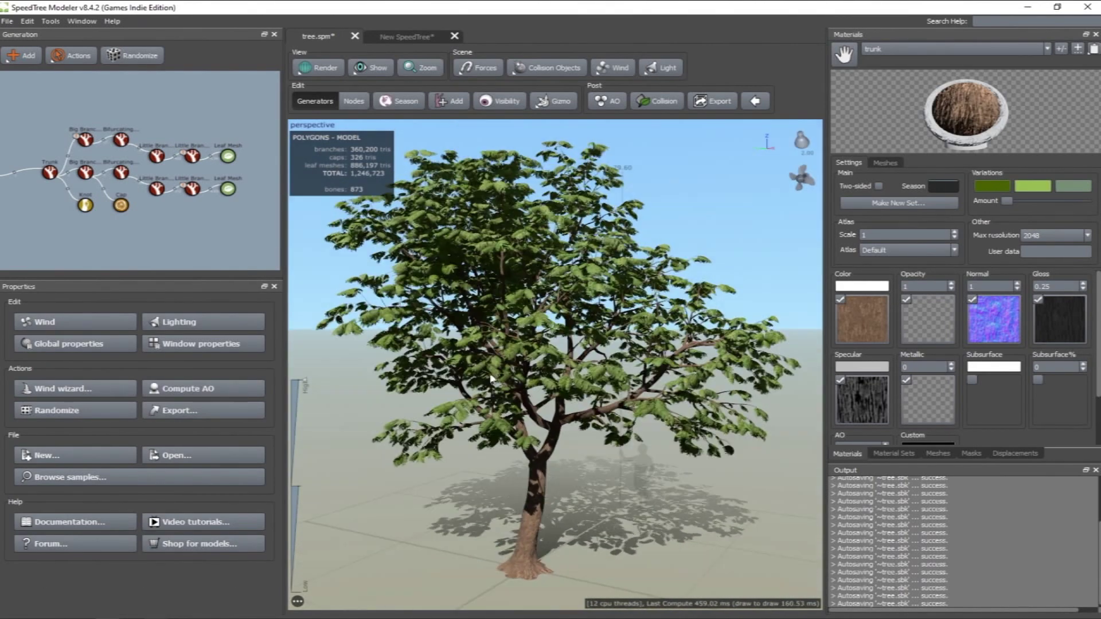
Export the model for games as a UE4 / Unity3D .st file named tree in the Trees folder, using the Unreal Engine 4 preset
{"action": "left_click", "coordinate": [10, 21]}
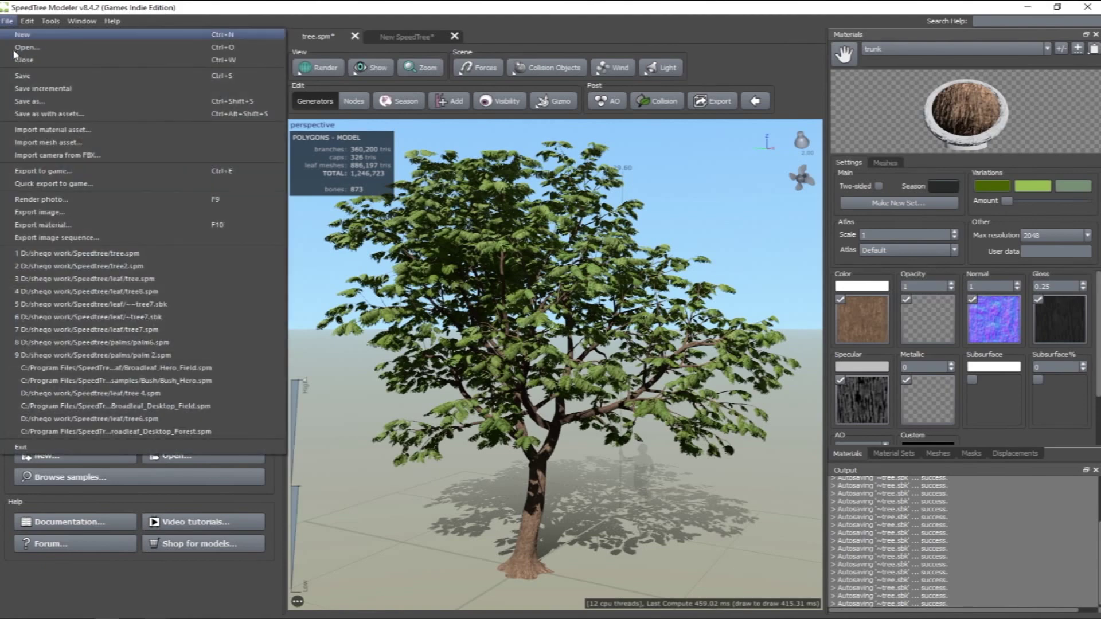
{"action": "left_click", "coordinate": [40, 170]}
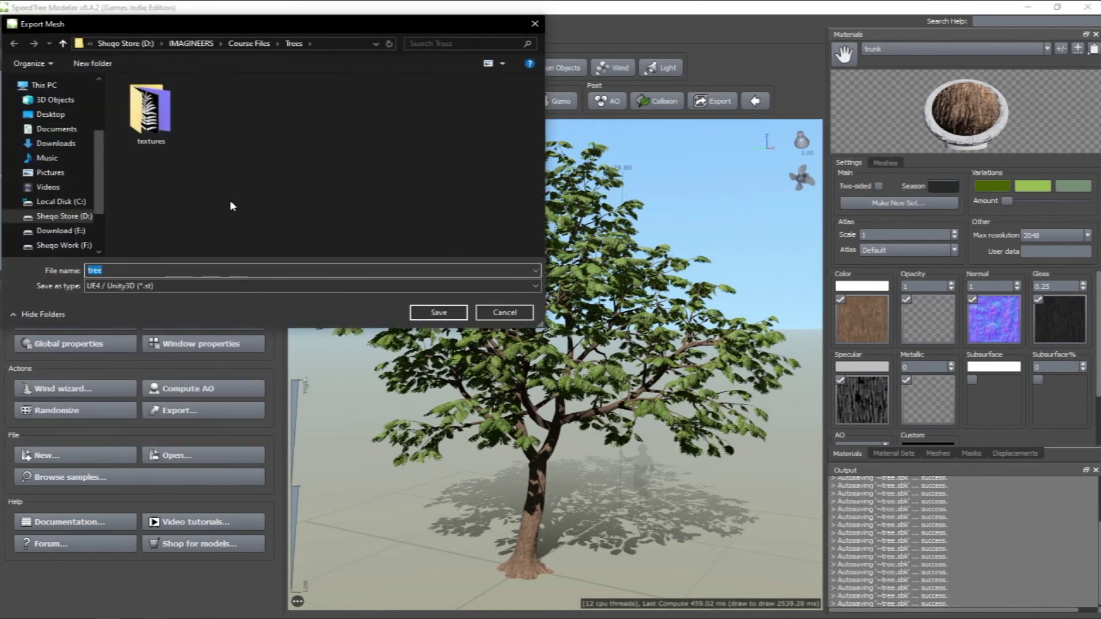
{"action": "left_click", "coordinate": [427, 313]}
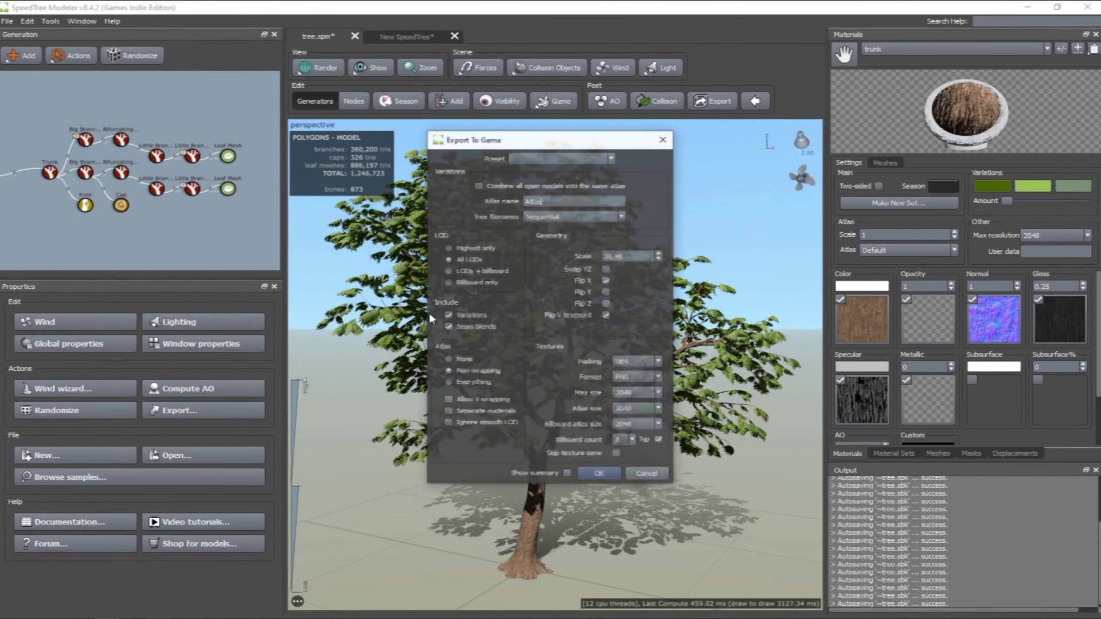
{"action": "left_click", "coordinate": [544, 158]}
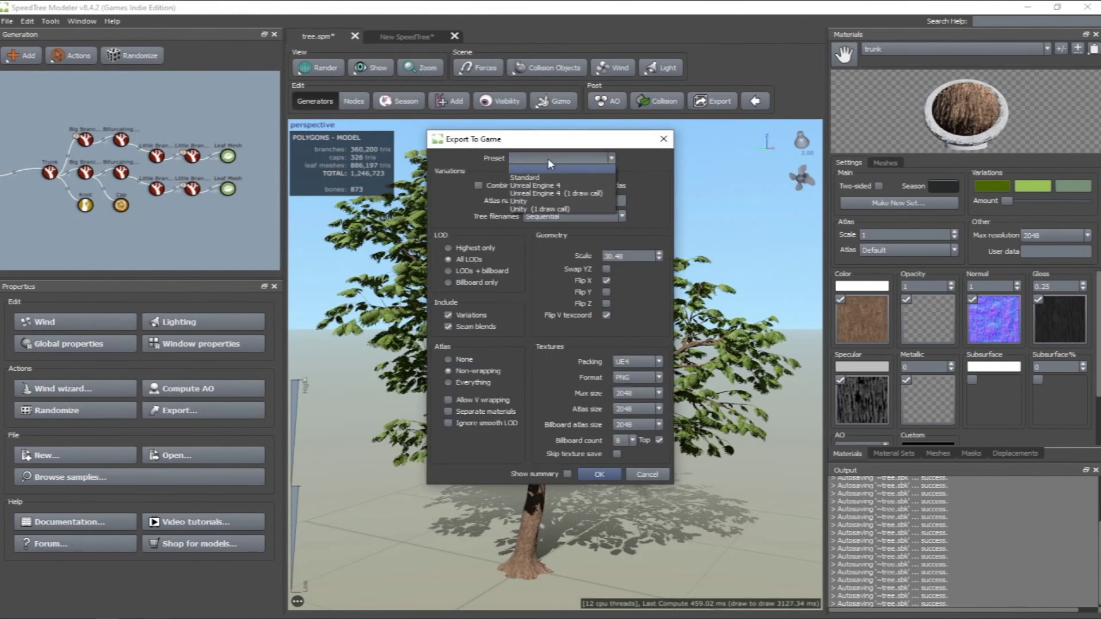
{"action": "left_click", "coordinate": [547, 185]}
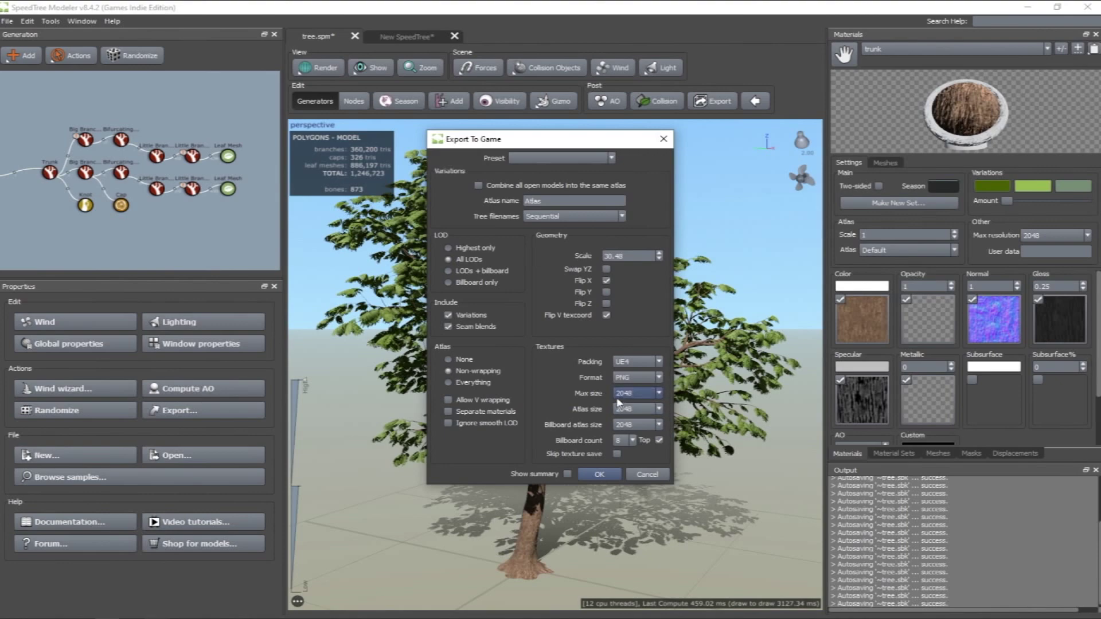
{"action": "left_click", "coordinate": [595, 474]}
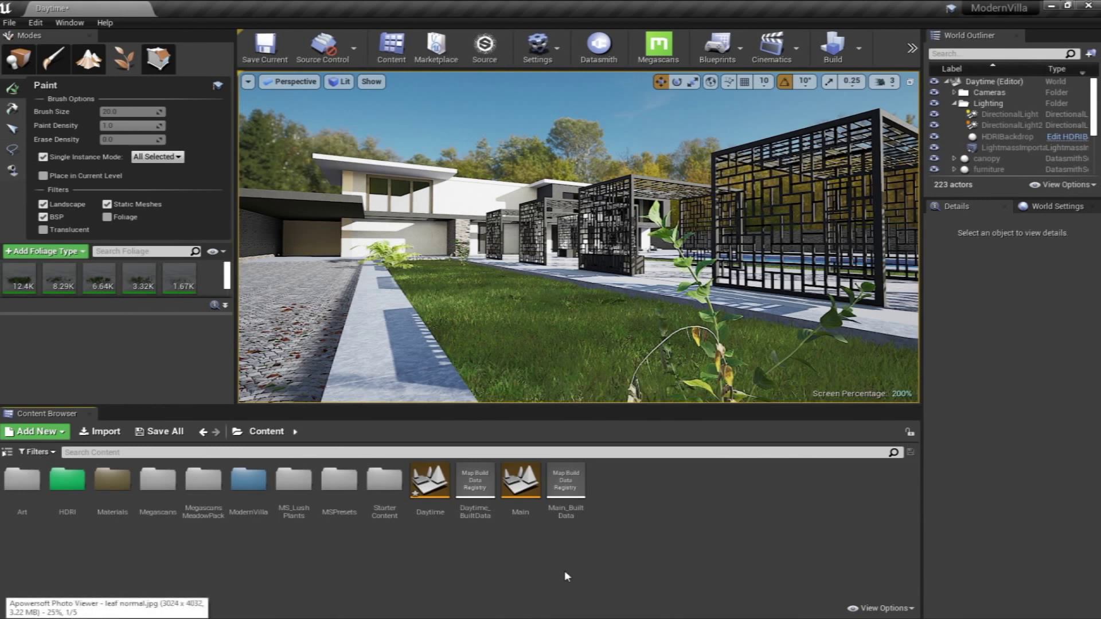
Switch to Unreal Engine, create a folder named Trees in the project's Content folder, and open it
{"action": "right_click", "coordinate": [564, 570]}
{"action": "left_click", "coordinate": [628, 197]}
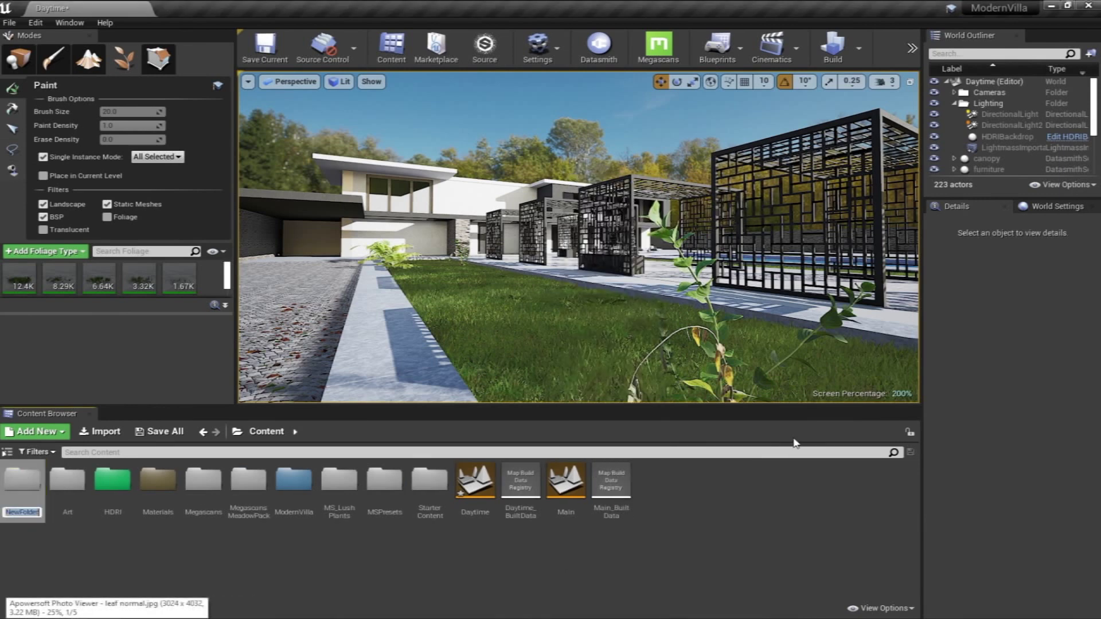
{"action": "type", "text": "Tr"}
{"action": "type", "text": "e"}
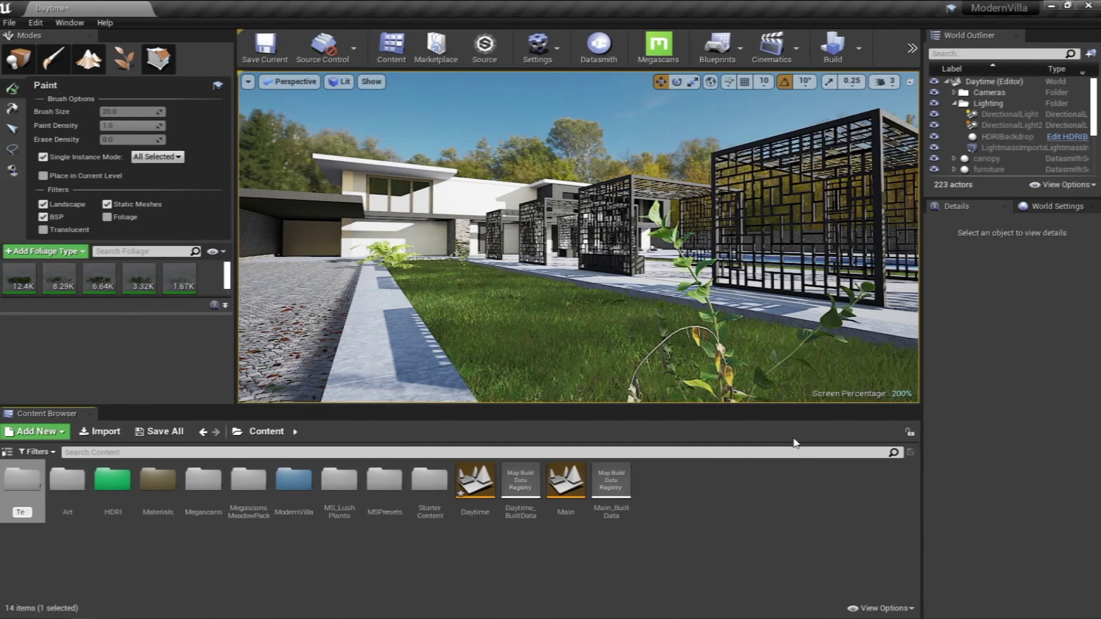
{"action": "key", "text": "BackSpace"}
{"action": "type", "text": "rees"}
{"action": "key", "text": "Return"}
{"action": "double_click", "coordinate": [430, 481]}
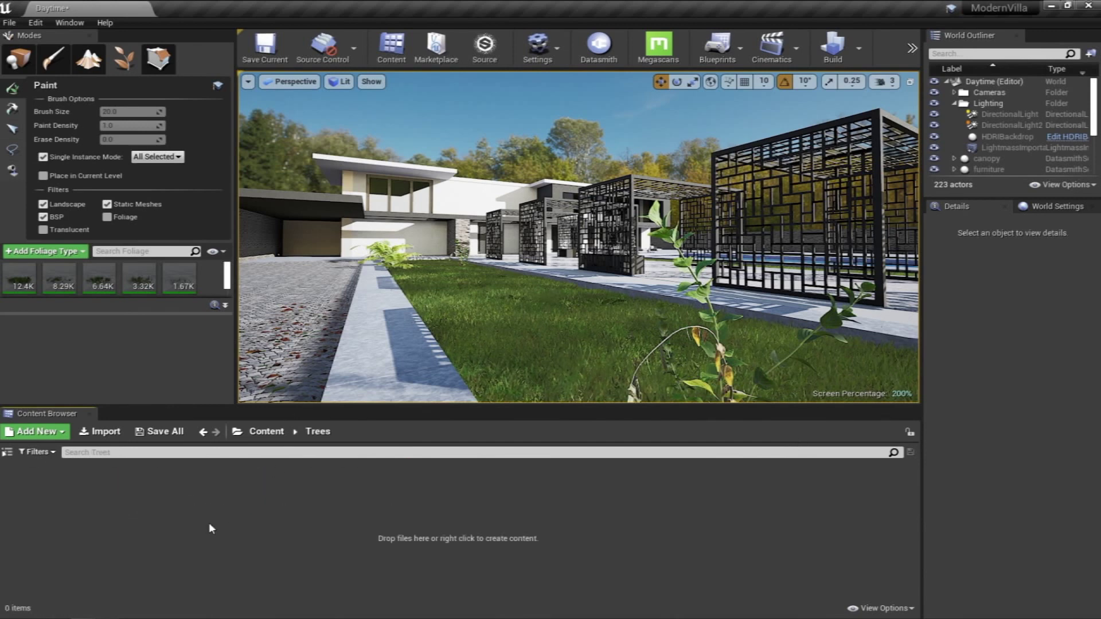
Choose tree.st from IMAGINEERS > Course Files > Trees for import into the Trees content folder
{"action": "left_click", "coordinate": [103, 431]}
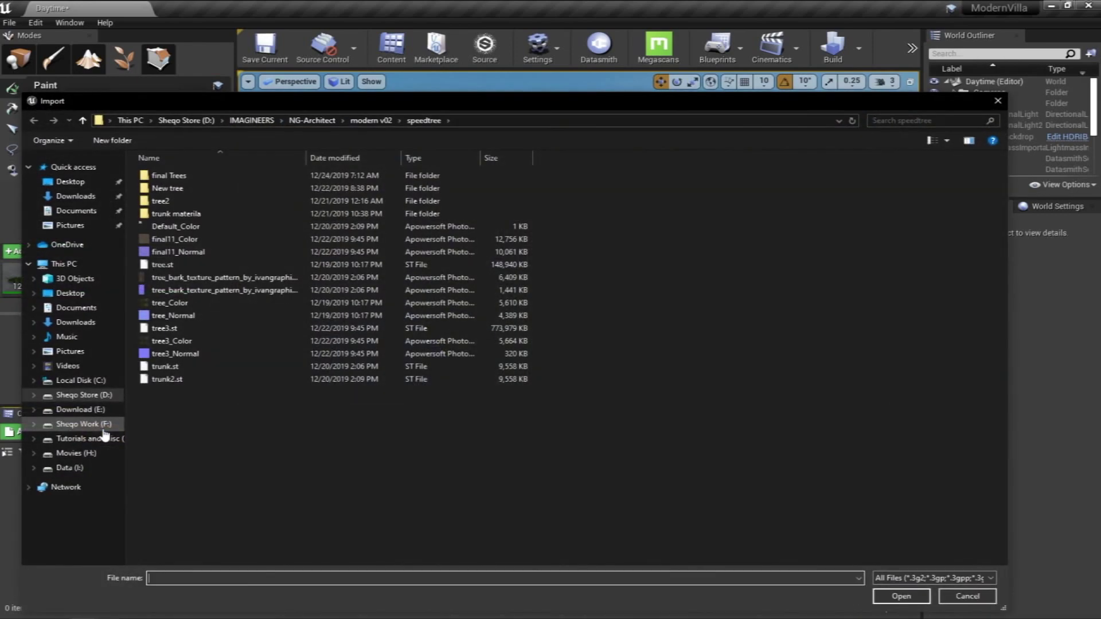
{"action": "left_click", "coordinate": [222, 121]}
{"action": "left_click", "coordinate": [241, 122]}
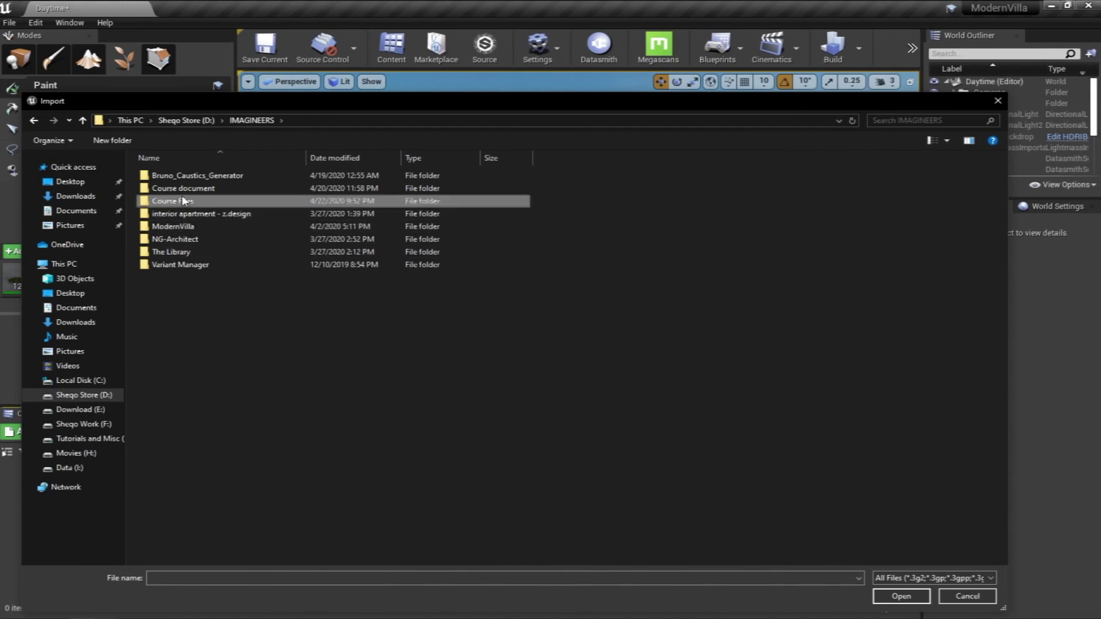
{"action": "double_click", "coordinate": [184, 201]}
{"action": "double_click", "coordinate": [169, 229]}
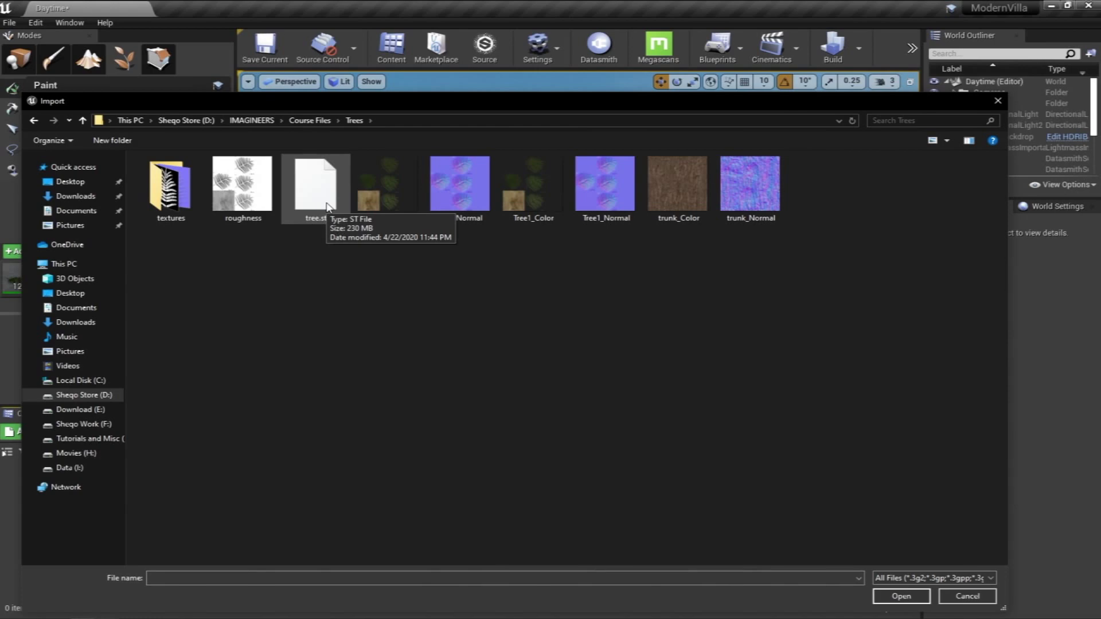
{"action": "double_click", "coordinate": [328, 201]}
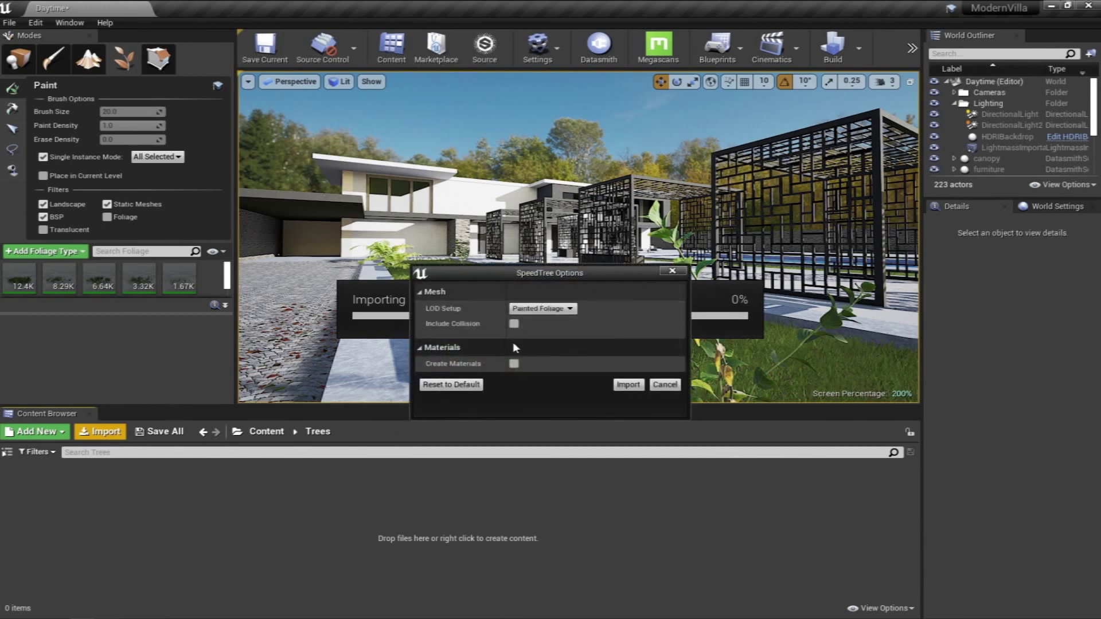
Import the tree with collision, created materials, subsurface and vertex processing included, keeping the LOD setup on Painted Foliage
{"action": "left_click", "coordinate": [515, 323]}
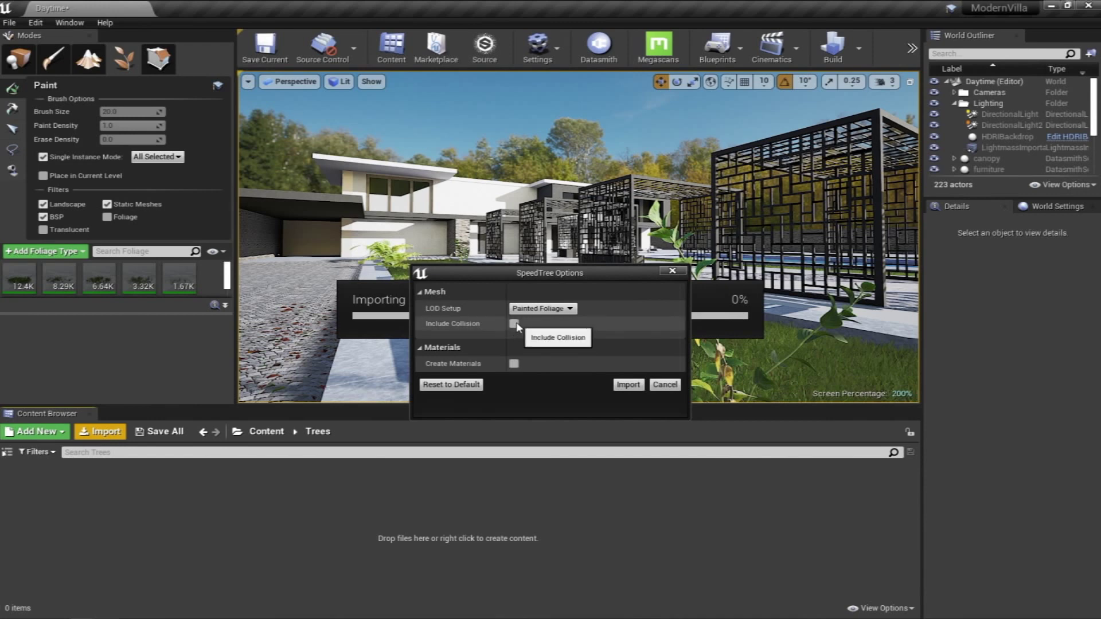
{"action": "left_click", "coordinate": [513, 363]}
{"action": "left_click", "coordinate": [513, 378]}
{"action": "left_click", "coordinate": [514, 393]}
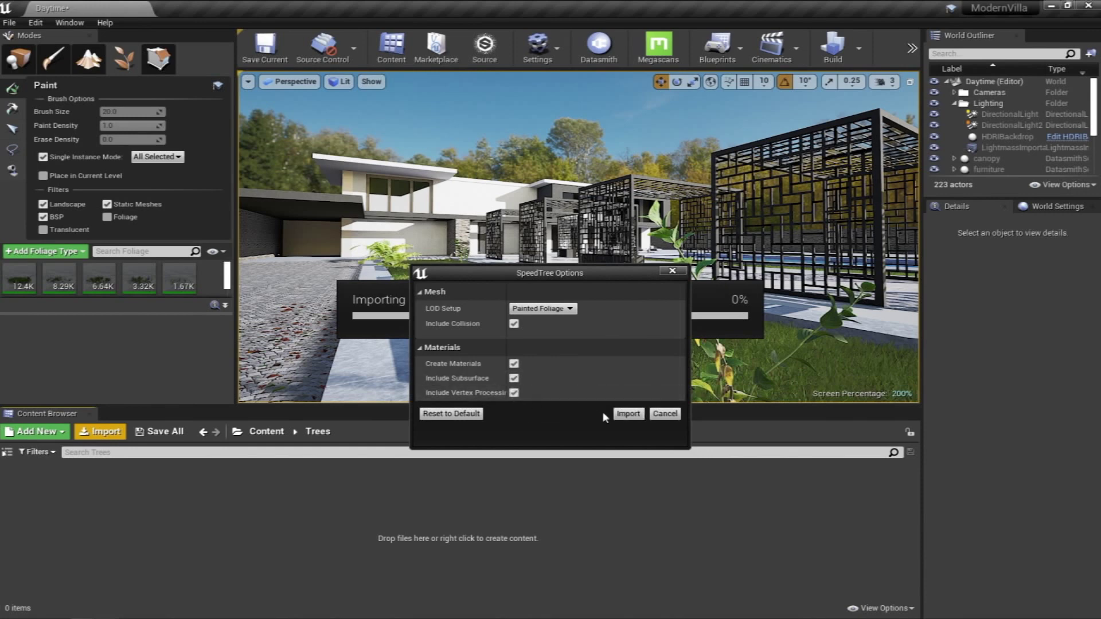
{"action": "left_click", "coordinate": [627, 414]}
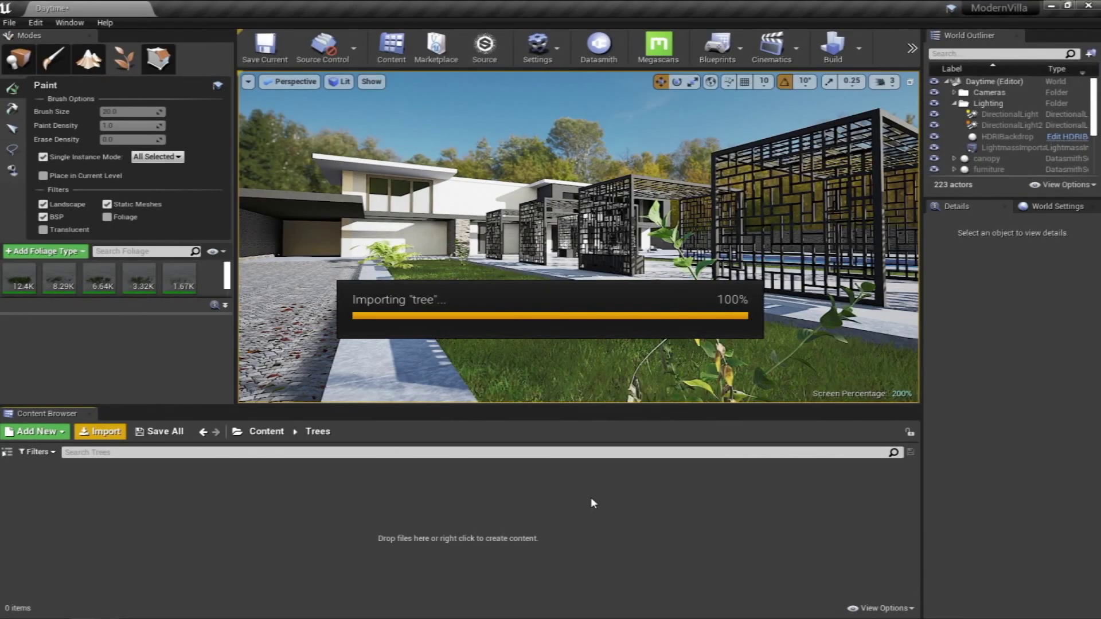
Open the imported tree mesh in a maximized mesh editor and examine its trunk and foliage as a whole
{"action": "left_click", "coordinate": [44, 537]}
{"action": "left_click", "coordinate": [25, 481]}
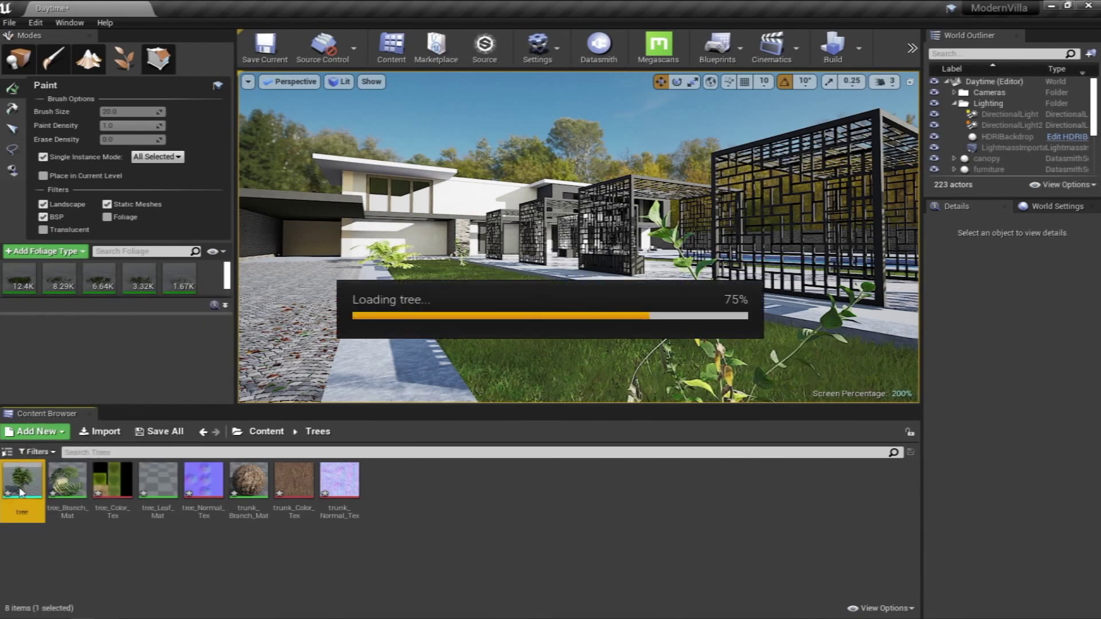
{"action": "double_click", "coordinate": [26, 483]}
{"action": "double_click", "coordinate": [600, 250]}
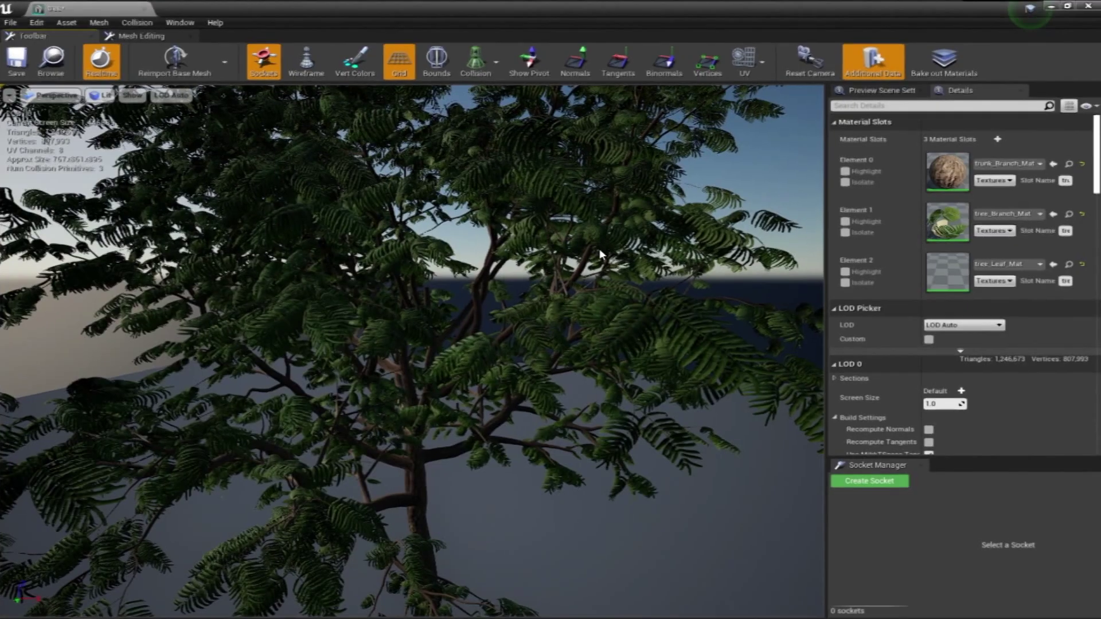
{"action": "scroll", "coordinate": [514, 355], "scroll_direction": "down", "scroll_amount": 6}
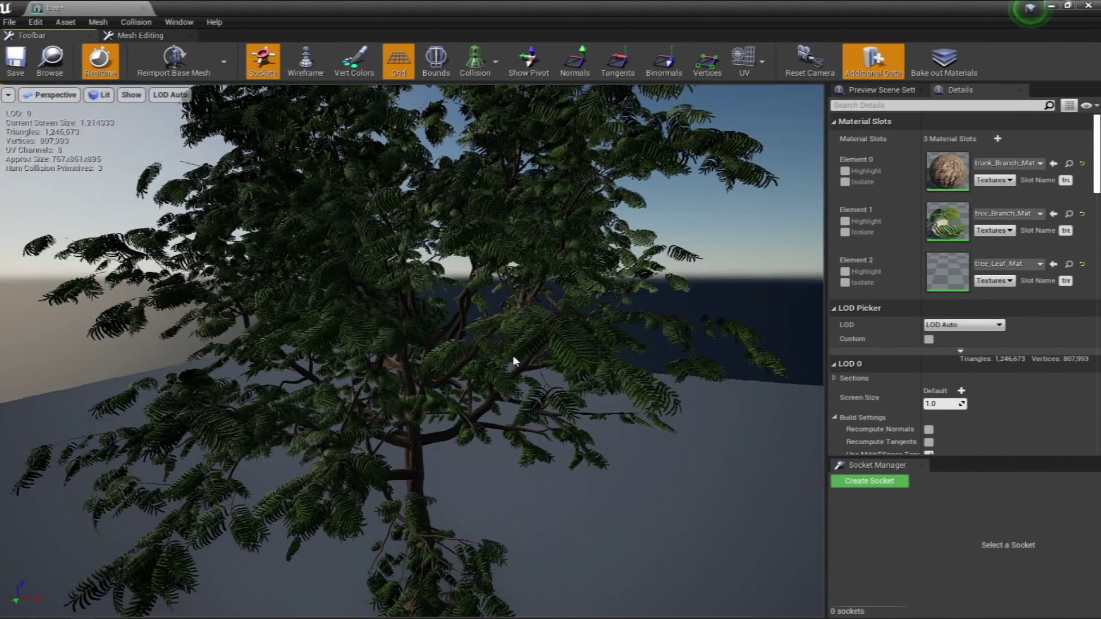
{"action": "left_click_drag", "start_coordinate": [412, 350], "coordinate": [439, 343]}
{"action": "left_click_drag", "start_coordinate": [369, 293], "coordinate": [336, 291]}
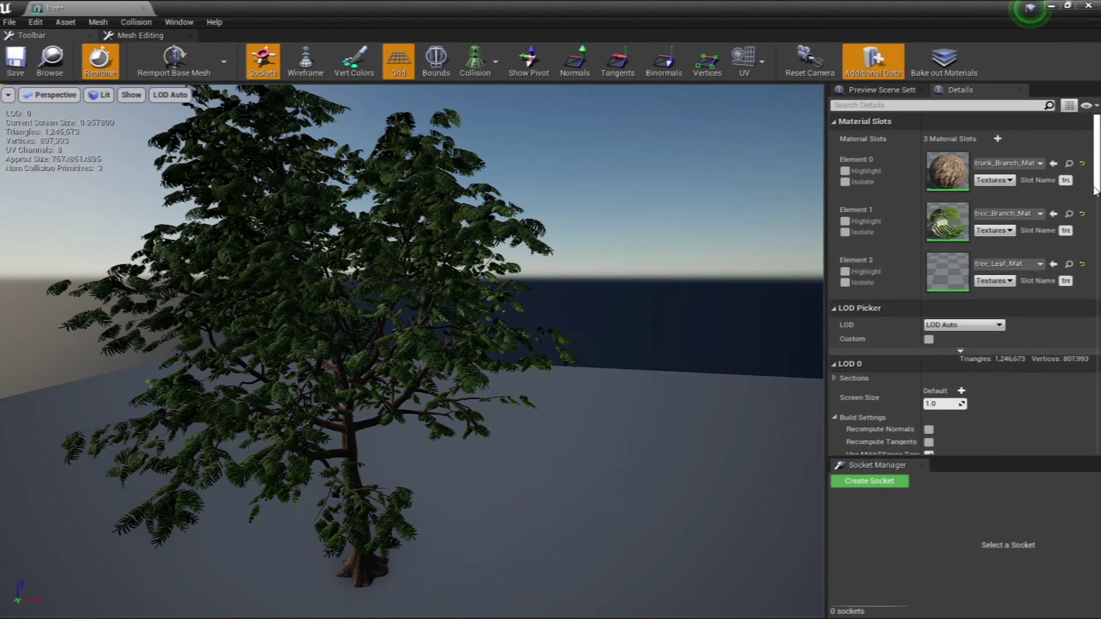
Preview the tree mesh at LOD 2 and compare it with LOD 0
{"action": "left_click", "coordinate": [955, 325]}
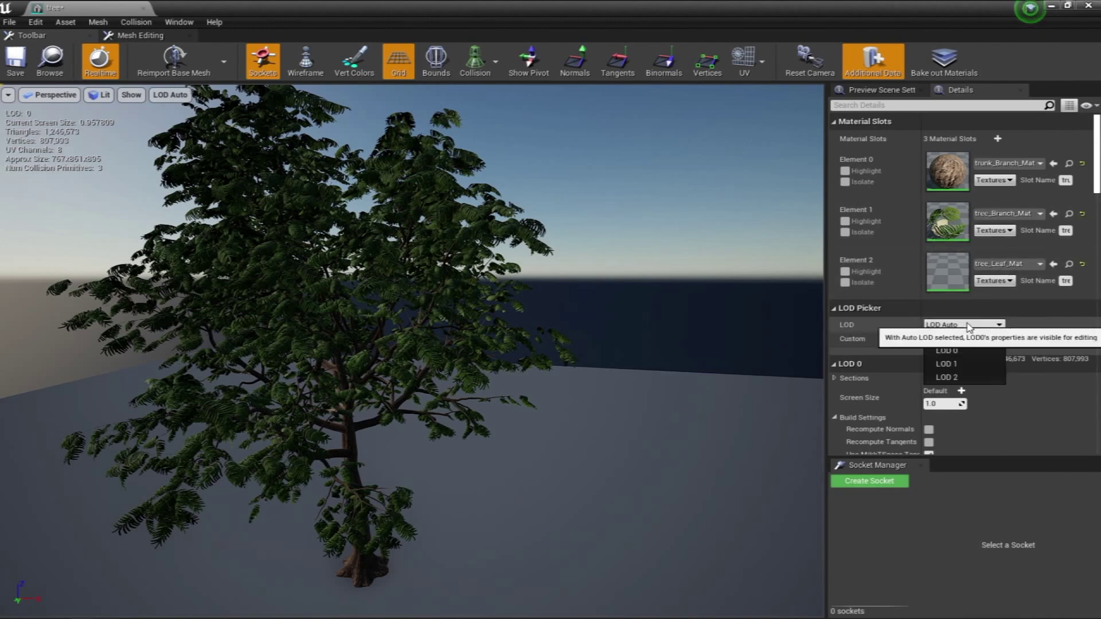
{"action": "left_click", "coordinate": [966, 379]}
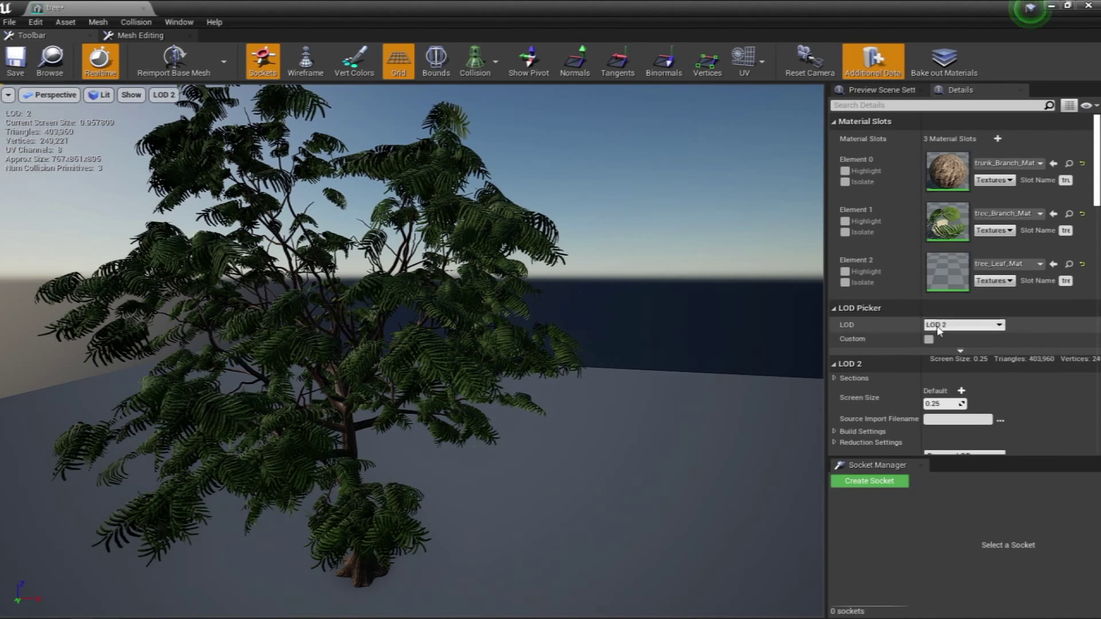
{"action": "left_click", "coordinate": [960, 325]}
{"action": "left_click", "coordinate": [959, 351]}
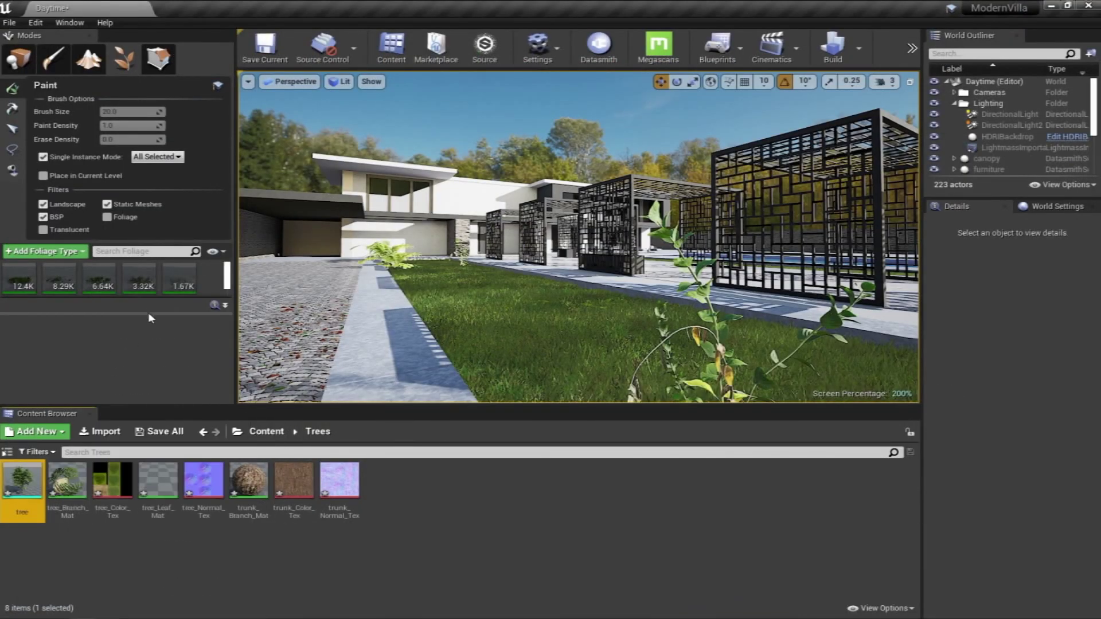
Add the tree mesh as a new foliage type and place a single instance on the lawn beside the stone path
{"action": "left_click_drag", "start_coordinate": [148, 311], "coordinate": [147, 353]}
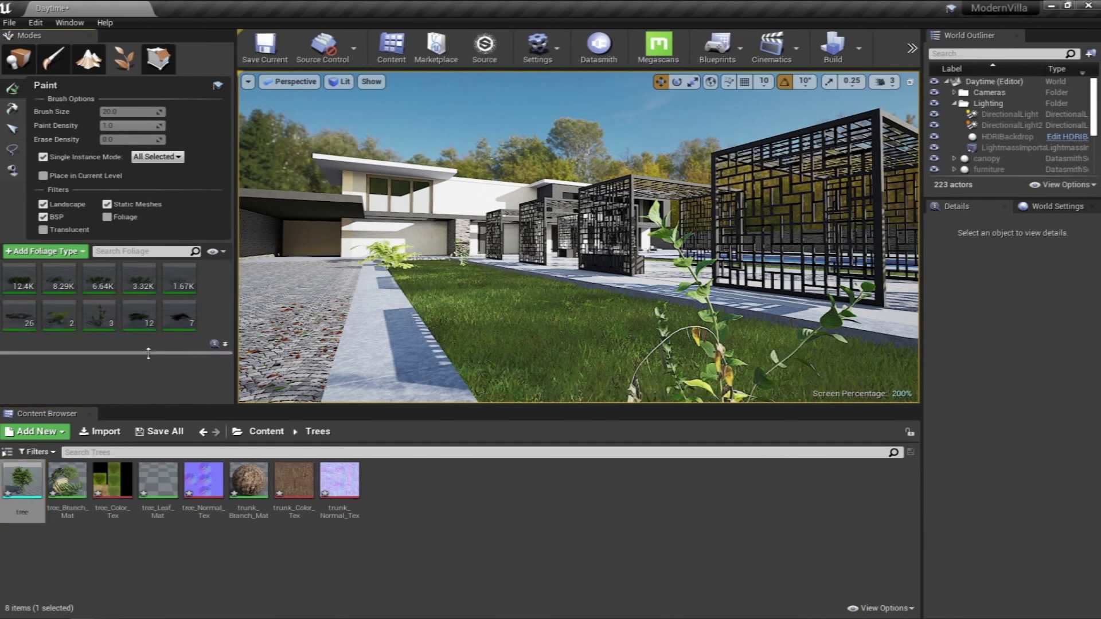
{"action": "left_click", "coordinate": [178, 314]}
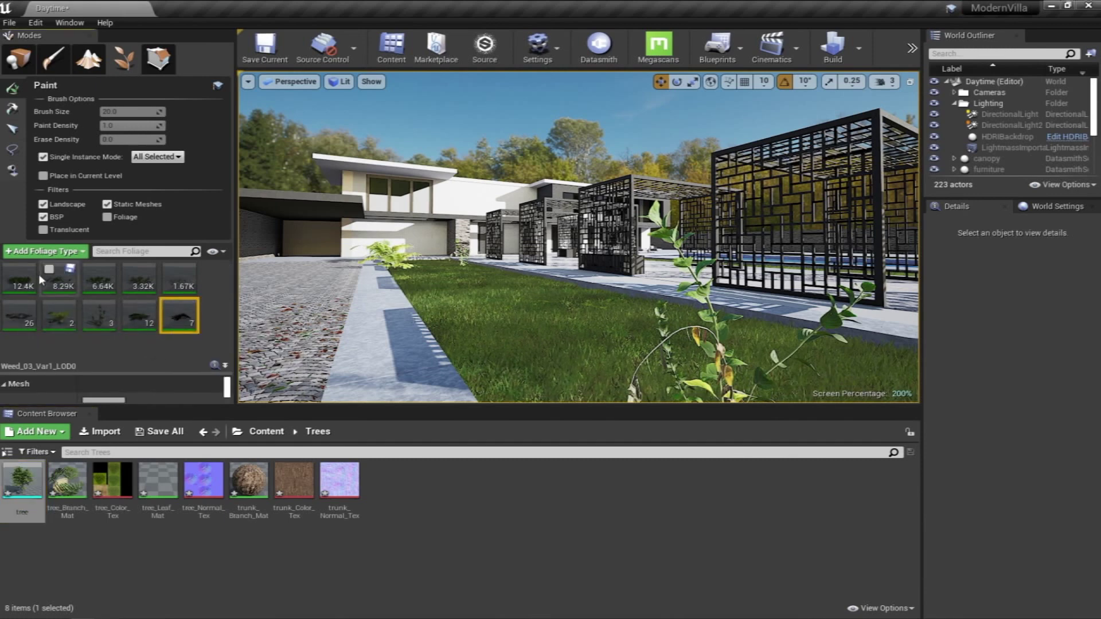
{"action": "left_click", "coordinate": [18, 281], "text": "shift"}
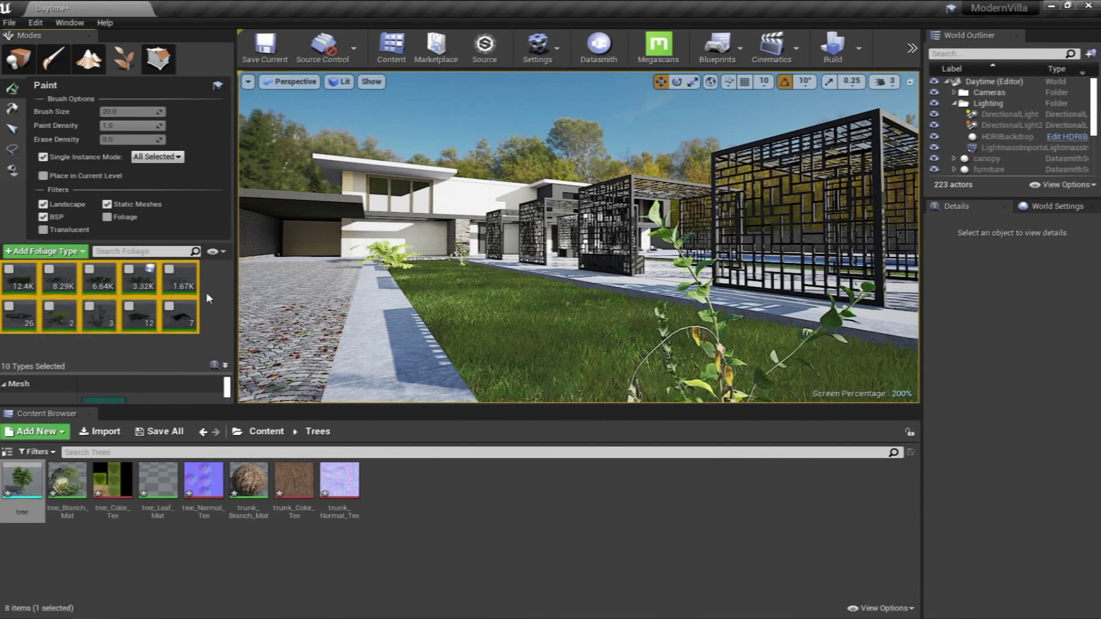
{"action": "left_click_drag", "start_coordinate": [22, 481], "coordinate": [204, 349]}
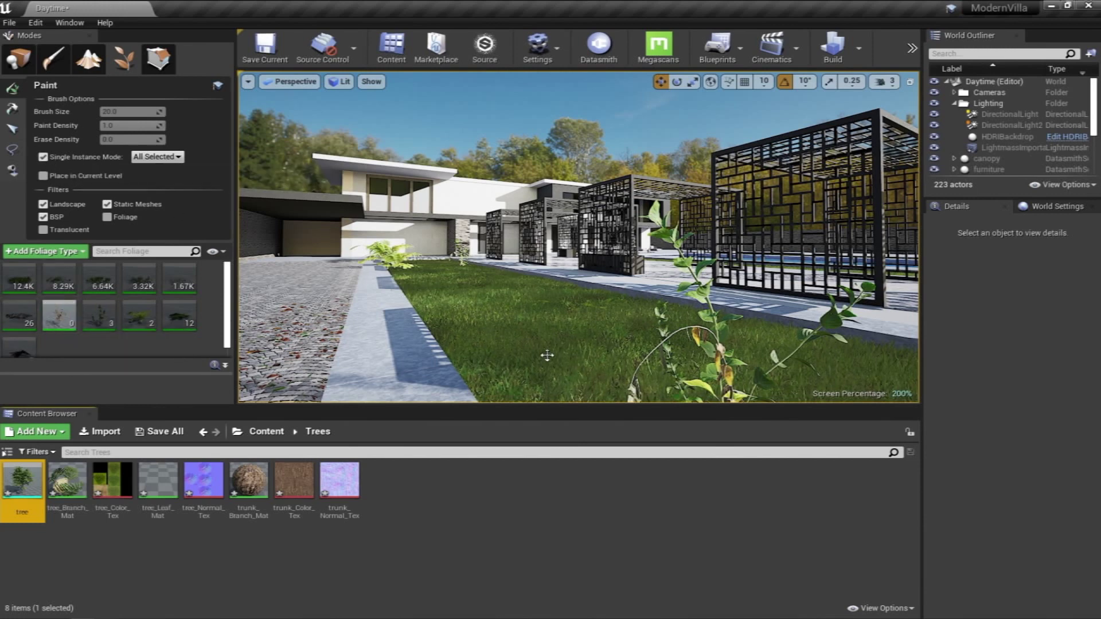
{"action": "left_click", "coordinate": [534, 326]}
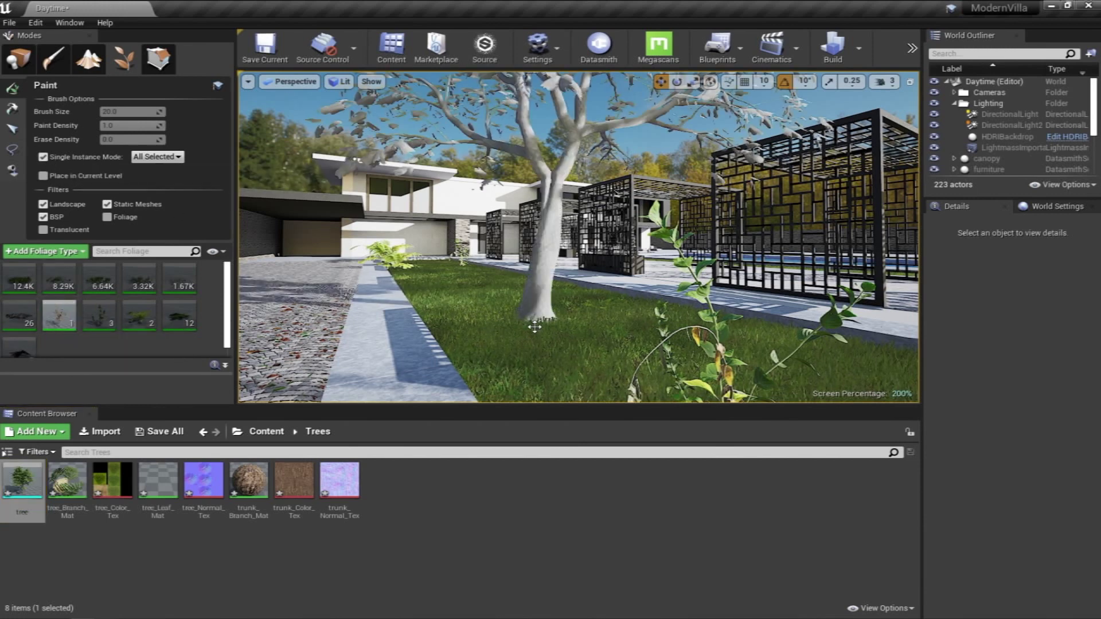
Select the tree foliage type and reveal its mesh and painting settings
{"action": "mouse_move", "coordinate": [493, 295]}
{"action": "right_mouse_down"}
{"action": "mouse_move", "coordinate": [427, 249]}
{"action": "mouse_move", "coordinate": [487, 298]}
{"action": "mouse_move", "coordinate": [510, 292]}
{"action": "right_mouse_up"}
{"action": "right_click_drag", "start_coordinate": [421, 303], "coordinate": [417, 303]}
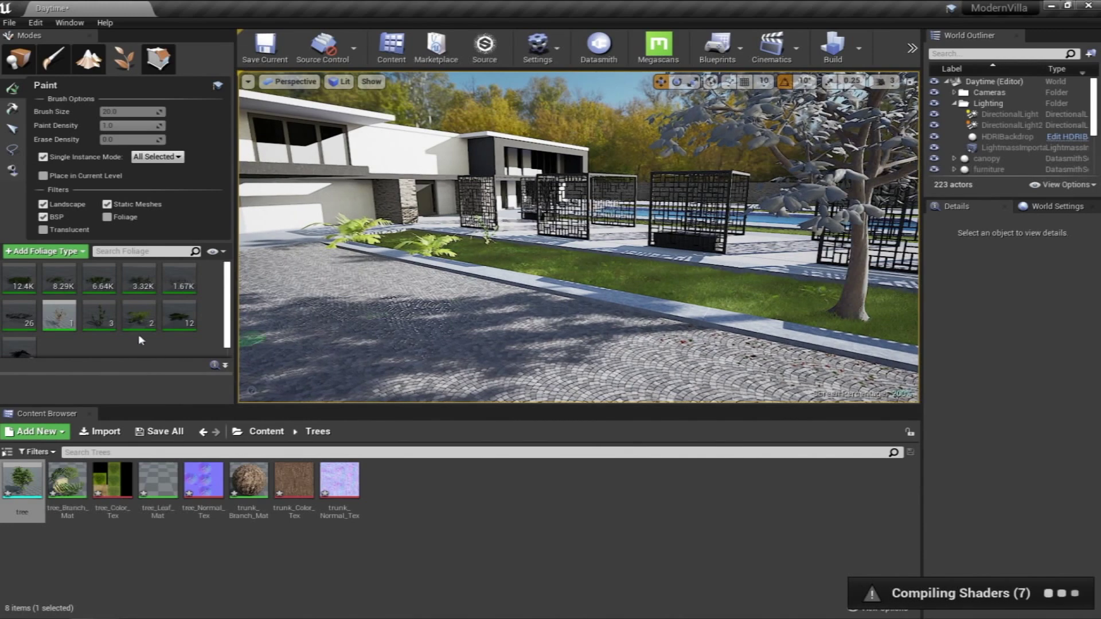
{"action": "left_click", "coordinate": [72, 325]}
{"action": "mouse_move", "coordinate": [205, 371]}
{"action": "left_mouse_down"}
{"action": "mouse_move", "coordinate": [204, 294]}
{"action": "mouse_move", "coordinate": [230, 356]}
{"action": "mouse_move", "coordinate": [232, 321]}
{"action": "mouse_move", "coordinate": [274, 312]}
{"action": "left_mouse_up"}
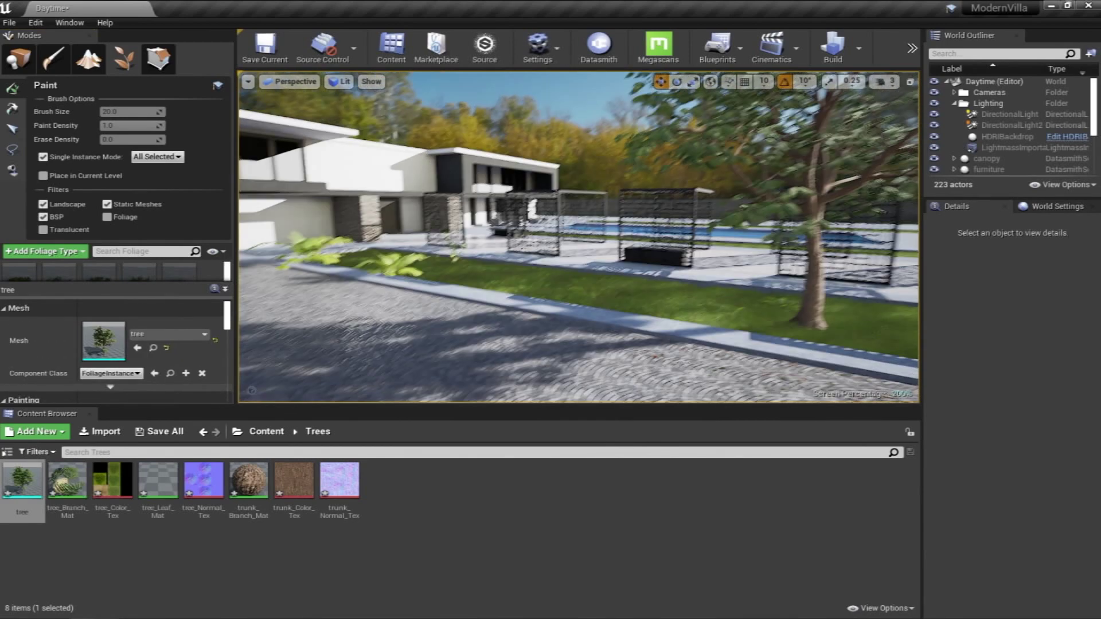
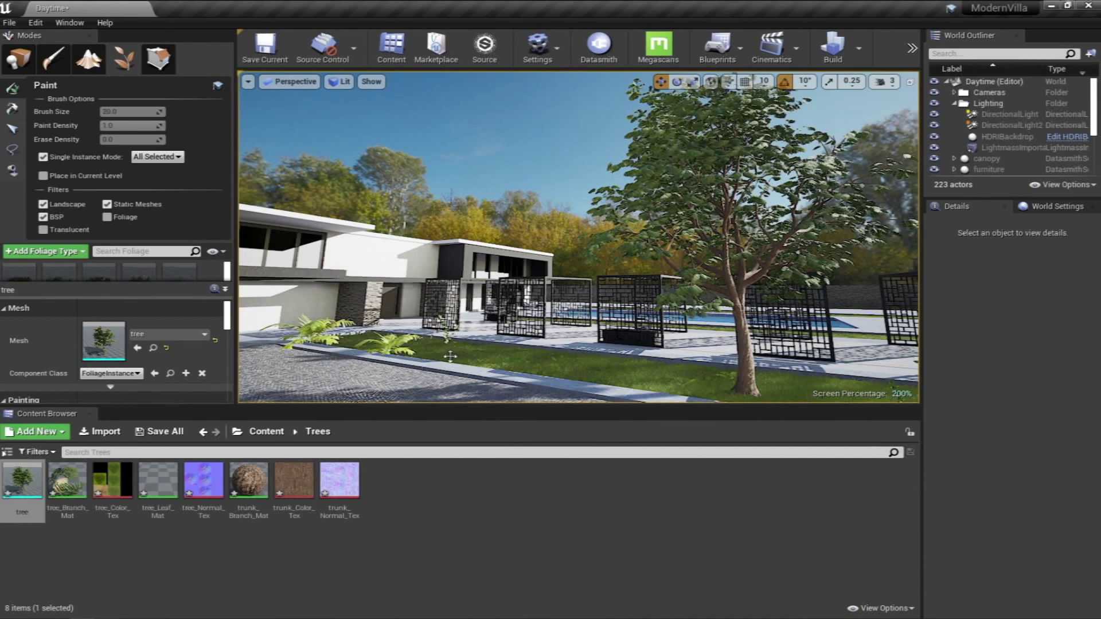
Examine the placed tree from several angles and up close, then leave foliage painting and select the tree
{"action": "right_click_drag", "start_coordinate": [547, 358], "coordinate": [687, 360]}
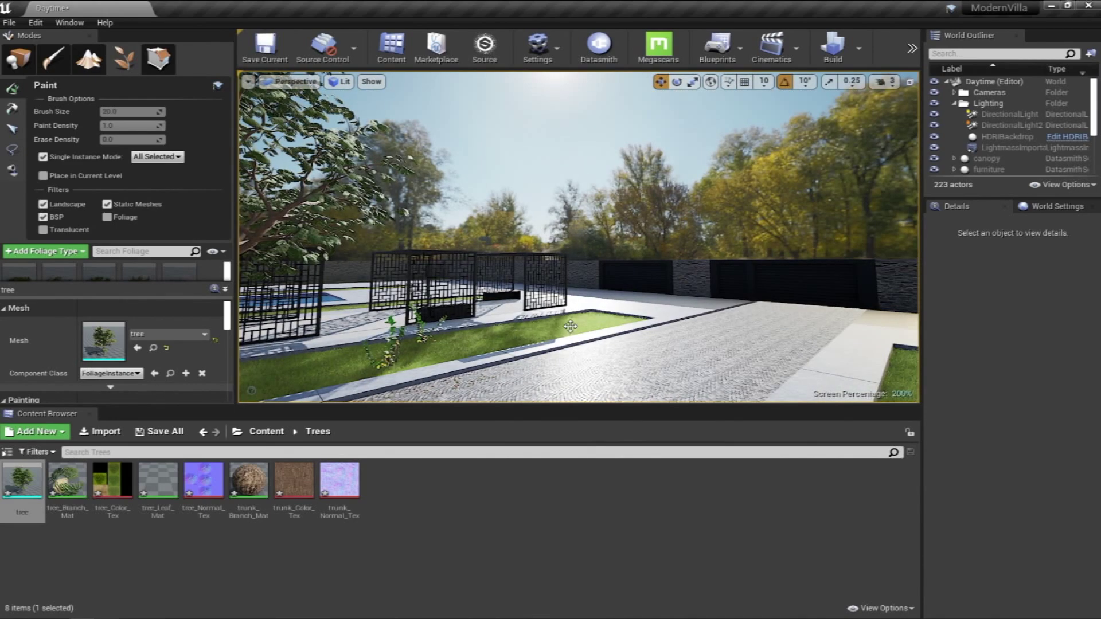
{"action": "key", "text": "w"}
{"action": "right_click_drag", "start_coordinate": [516, 343], "coordinate": [354, 367]}
{"action": "key", "text": "w"}
{"action": "right_click_drag", "start_coordinate": [448, 345], "coordinate": [441, 327]}
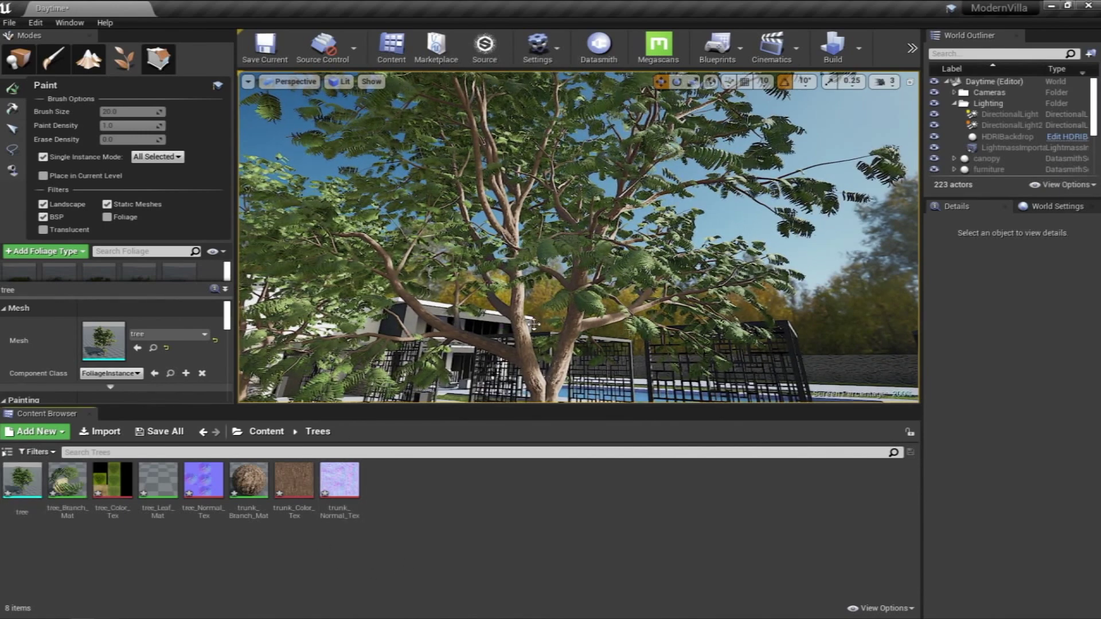
{"action": "left_click", "coordinate": [19, 63]}
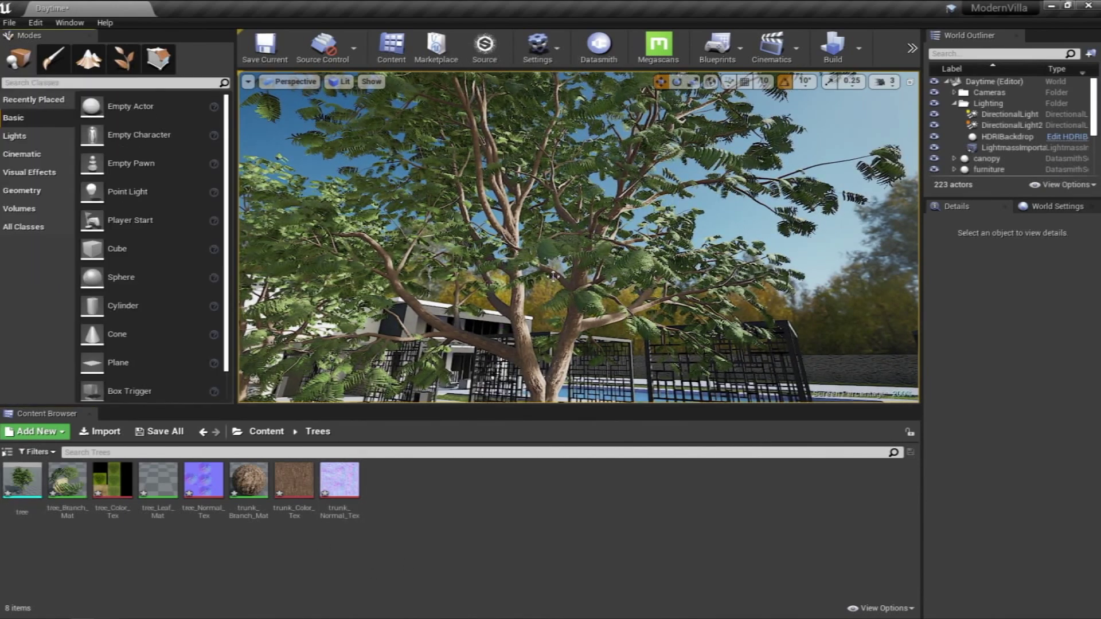
{"action": "left_click", "coordinate": [593, 303]}
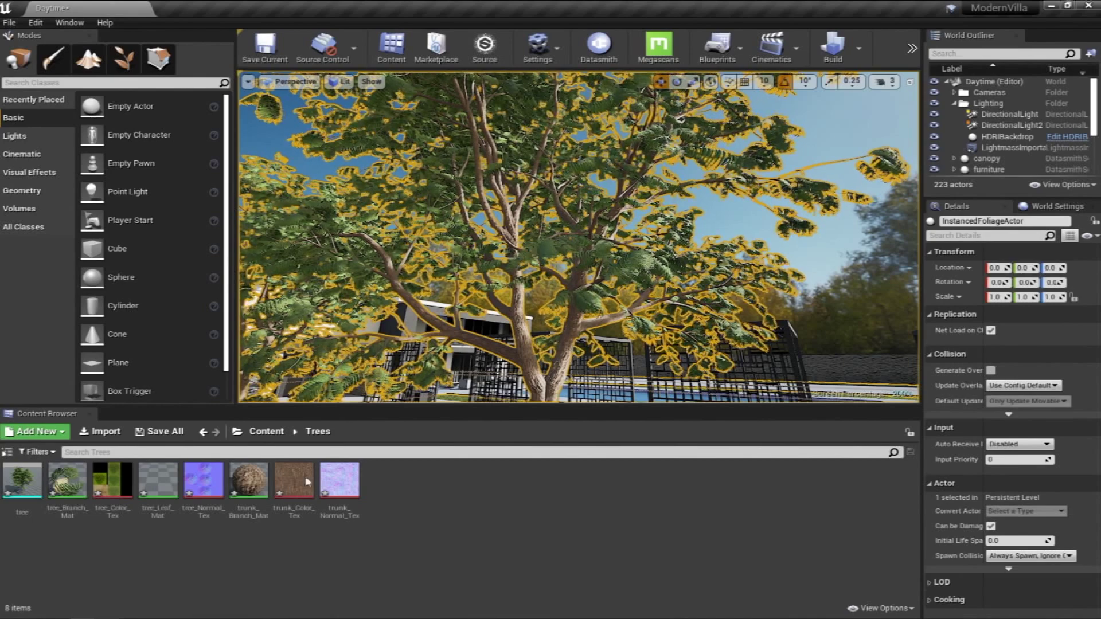
Open the tree_Branch_Mat material, spread out its texture sample nodes, and close it without applying the changes
{"action": "double_click", "coordinate": [74, 505]}
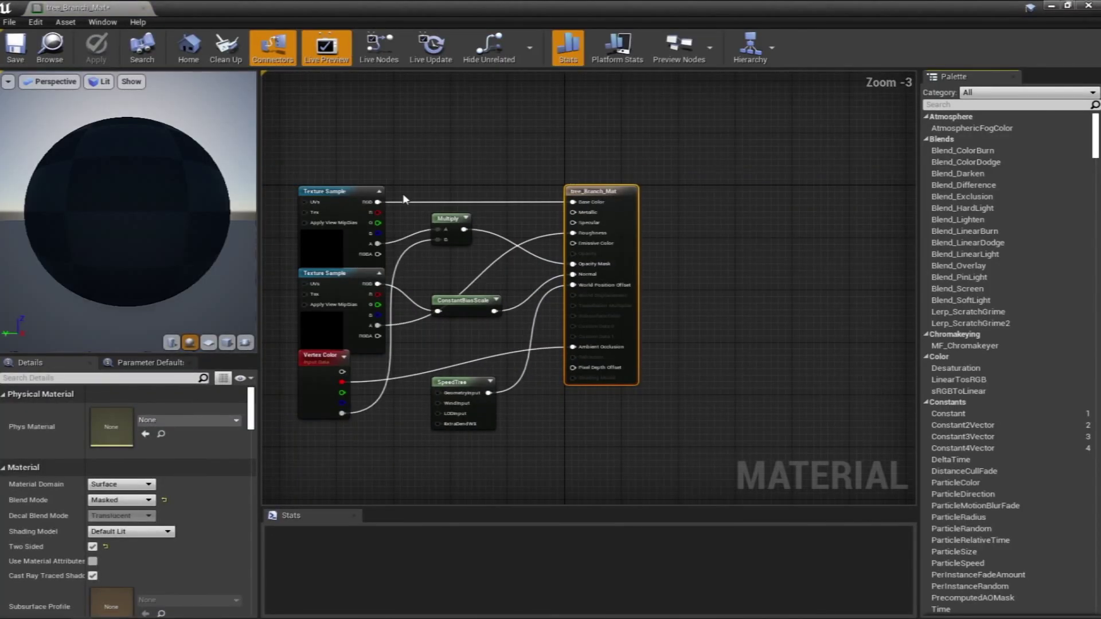
{"action": "left_click_drag", "start_coordinate": [420, 216], "coordinate": [401, 157]}
{"action": "left_click_drag", "start_coordinate": [402, 295], "coordinate": [369, 267]}
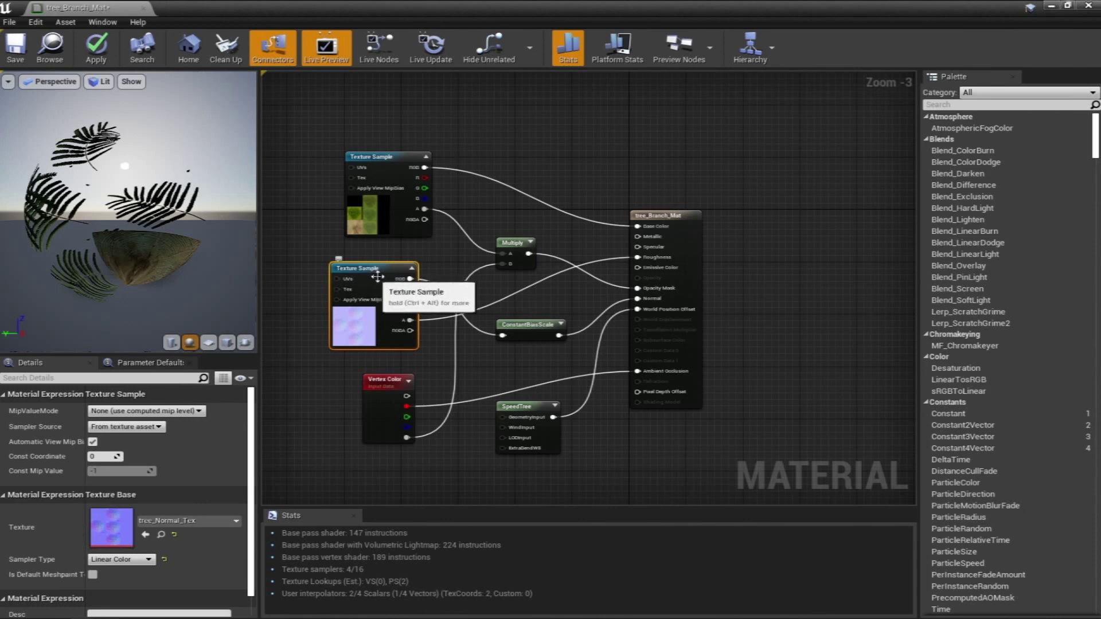
{"action": "left_click", "coordinate": [1088, 6]}
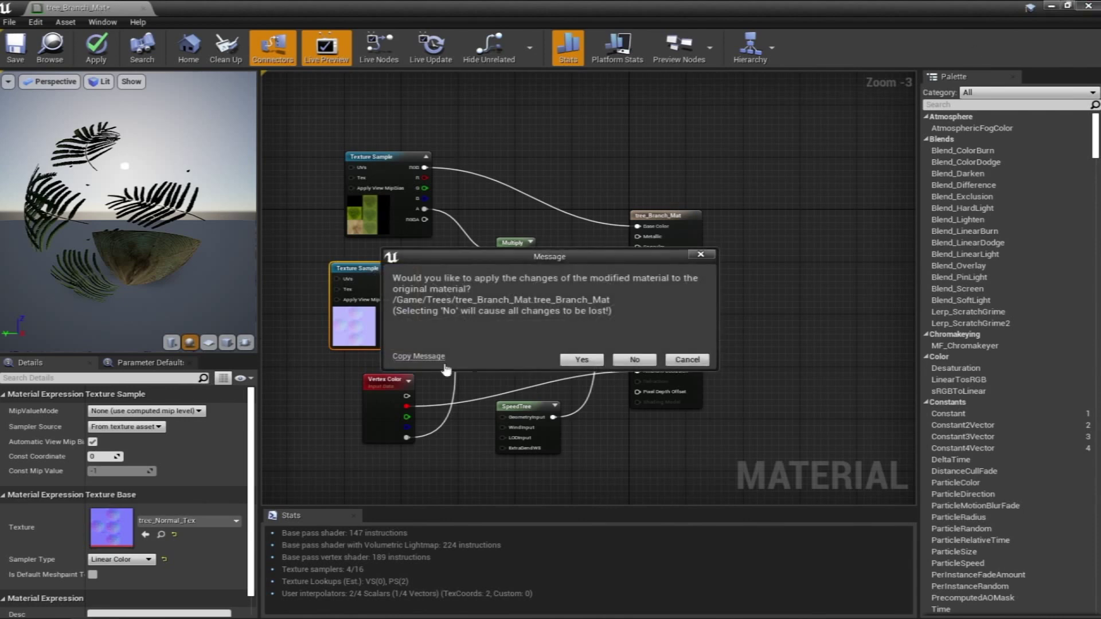
{"action": "left_click", "coordinate": [632, 360]}
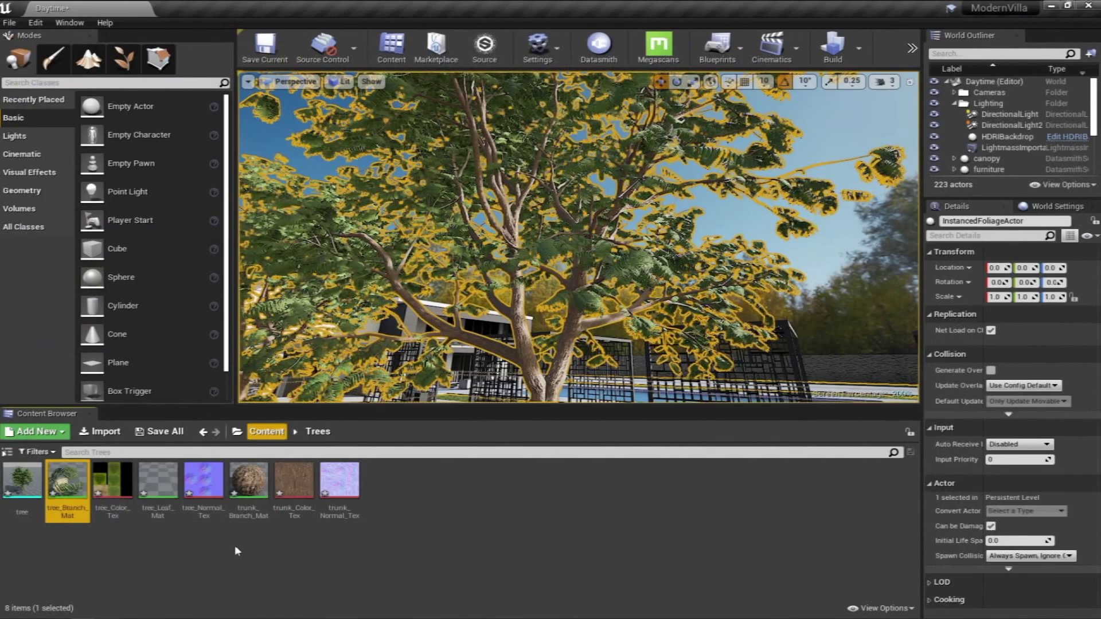
Open the tree_Leaf_Mat material beside the level view and examine the canopy's leaves from below against the sun
{"action": "double_click", "coordinate": [158, 481]}
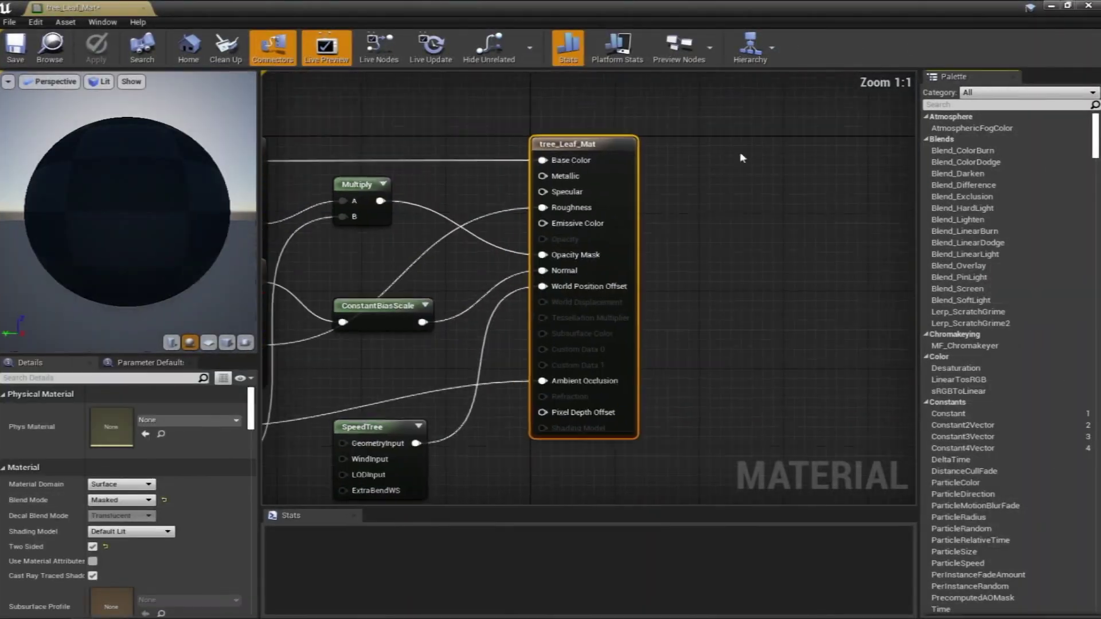
{"action": "left_click_drag", "start_coordinate": [733, 7], "coordinate": [595, 368]}
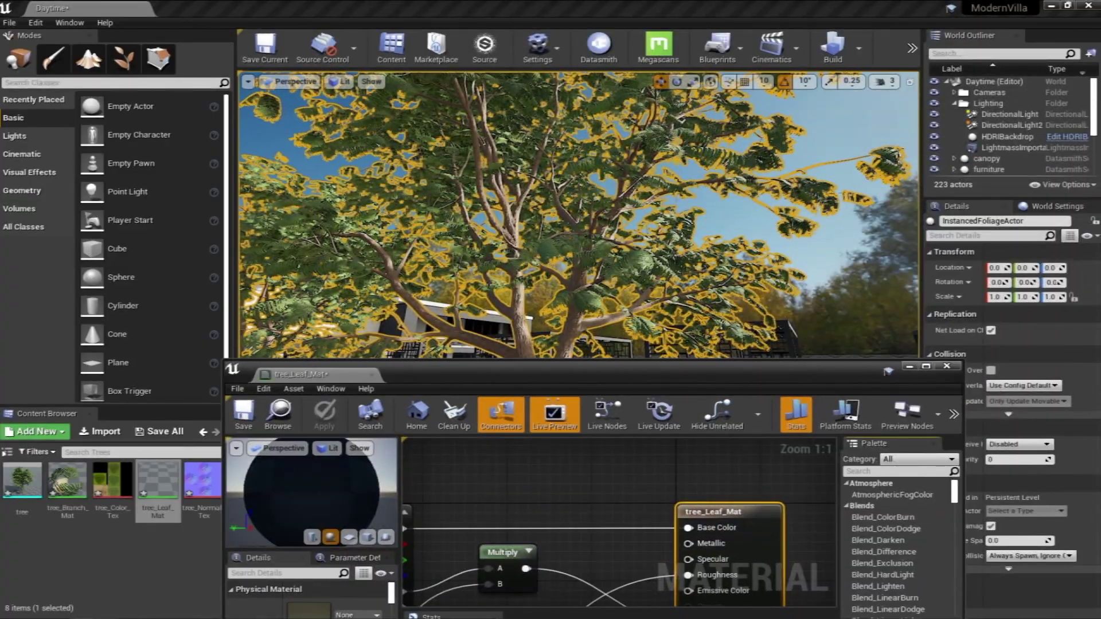
{"action": "left_click", "coordinate": [705, 293]}
{"action": "right_click_drag", "start_coordinate": [705, 293], "coordinate": [806, 266]}
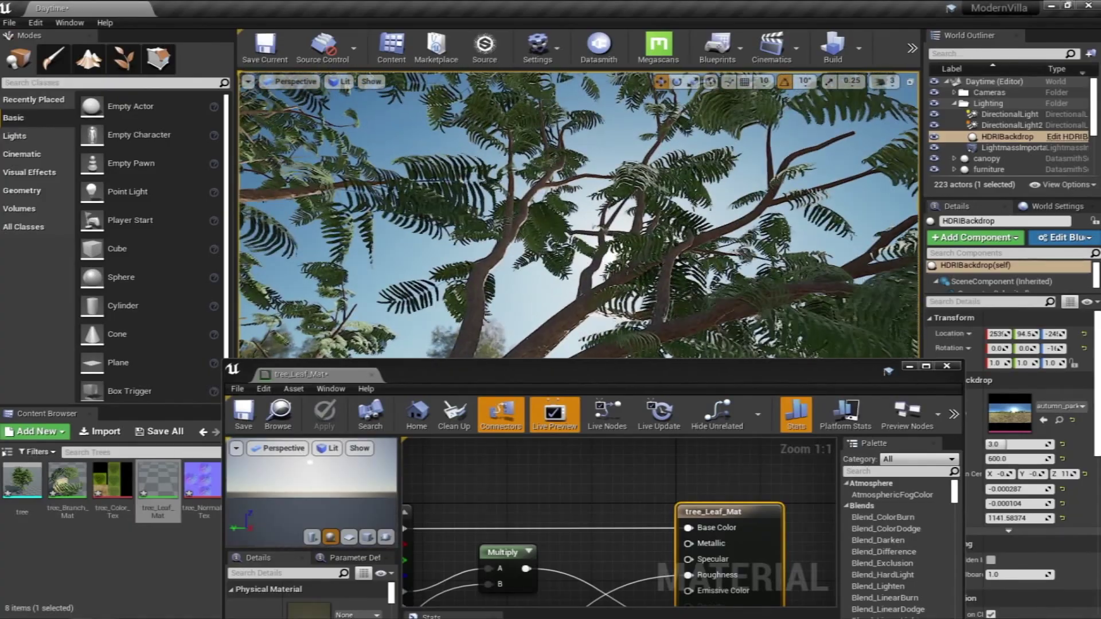
{"action": "right_click_drag", "start_coordinate": [683, 216], "coordinate": [684, 218]}
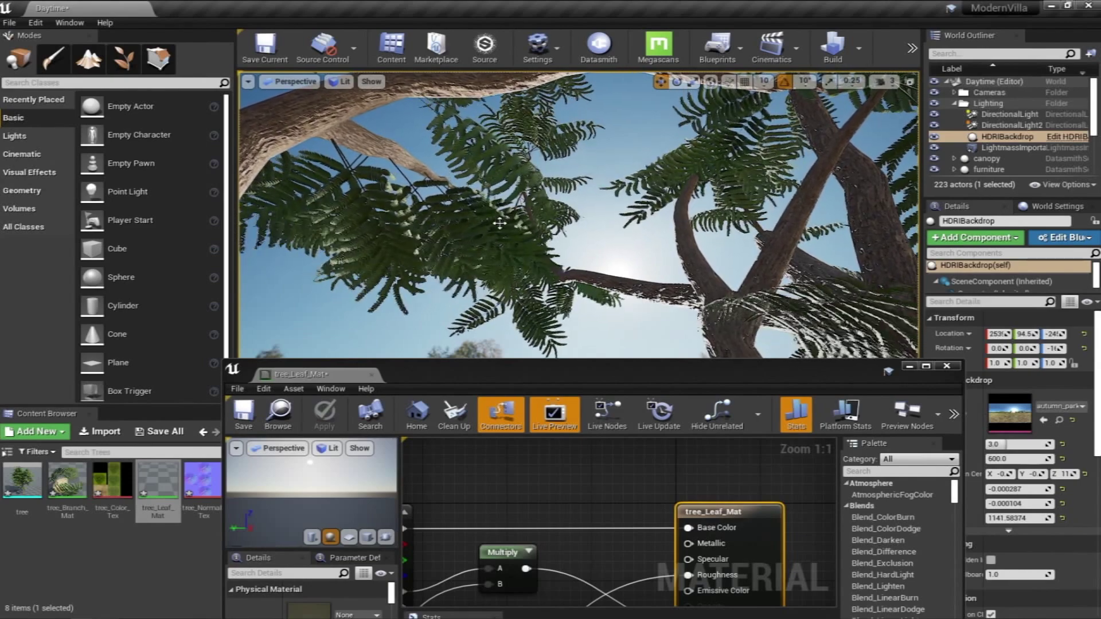
Maximize the tree_Leaf_Mat editor and spread its two texture samples and result node apart in the graph
{"action": "left_click_drag", "start_coordinate": [609, 370], "coordinate": [491, 197]}
{"action": "double_click", "coordinate": [531, 202]}
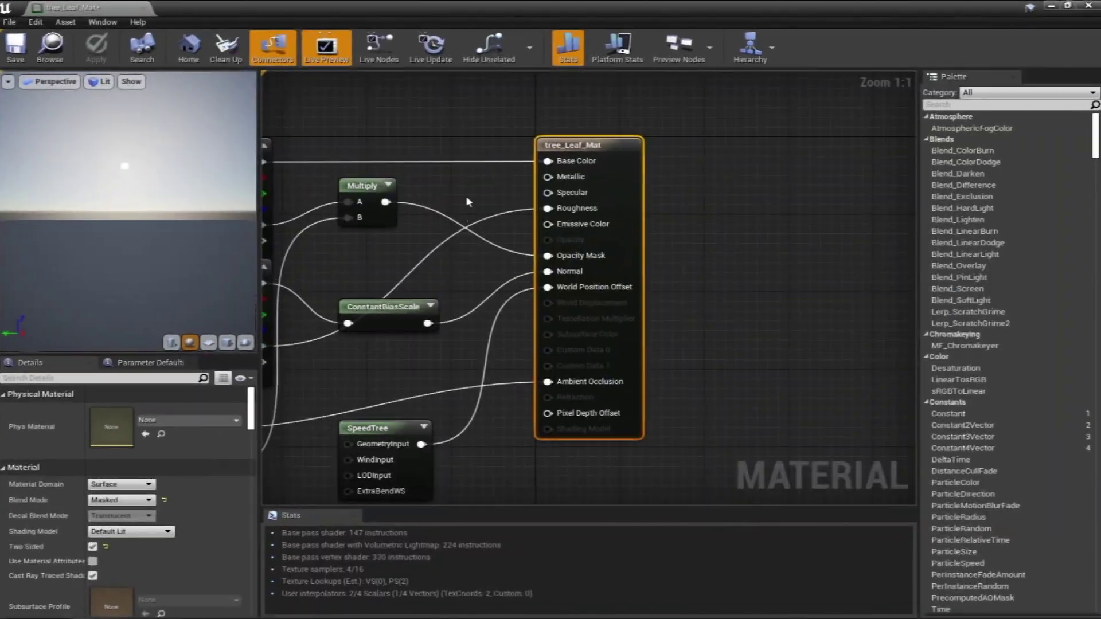
{"action": "scroll", "coordinate": [586, 212], "scroll_direction": "down", "scroll_amount": 3}
{"action": "left_click_drag", "start_coordinate": [488, 220], "coordinate": [456, 102]}
{"action": "left_click_drag", "start_coordinate": [487, 301], "coordinate": [341, 291]}
{"action": "left_click_drag", "start_coordinate": [752, 222], "coordinate": [752, 208]}
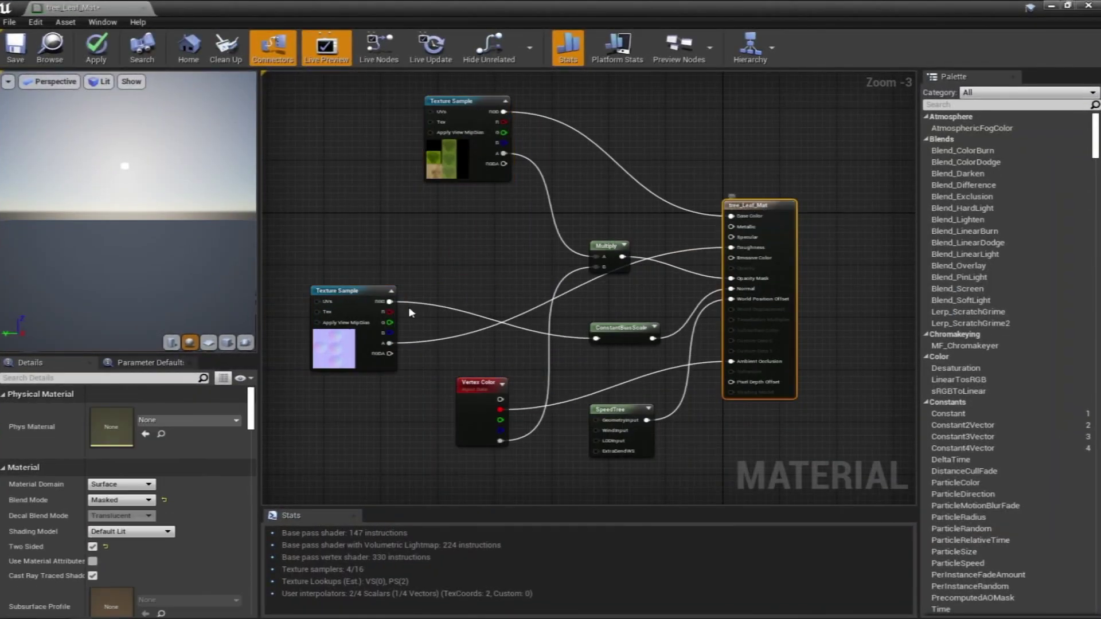
Set the shading model of tree_Leaf_Mat to Two Sided Foliage
{"action": "left_click", "coordinate": [152, 535]}
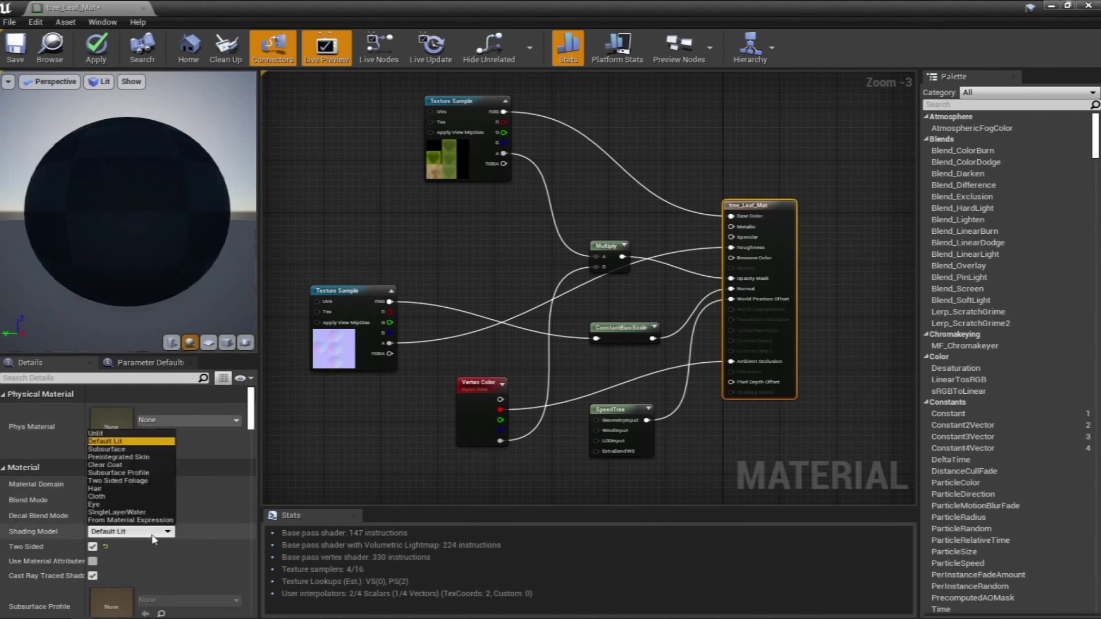
{"action": "left_click", "coordinate": [142, 481]}
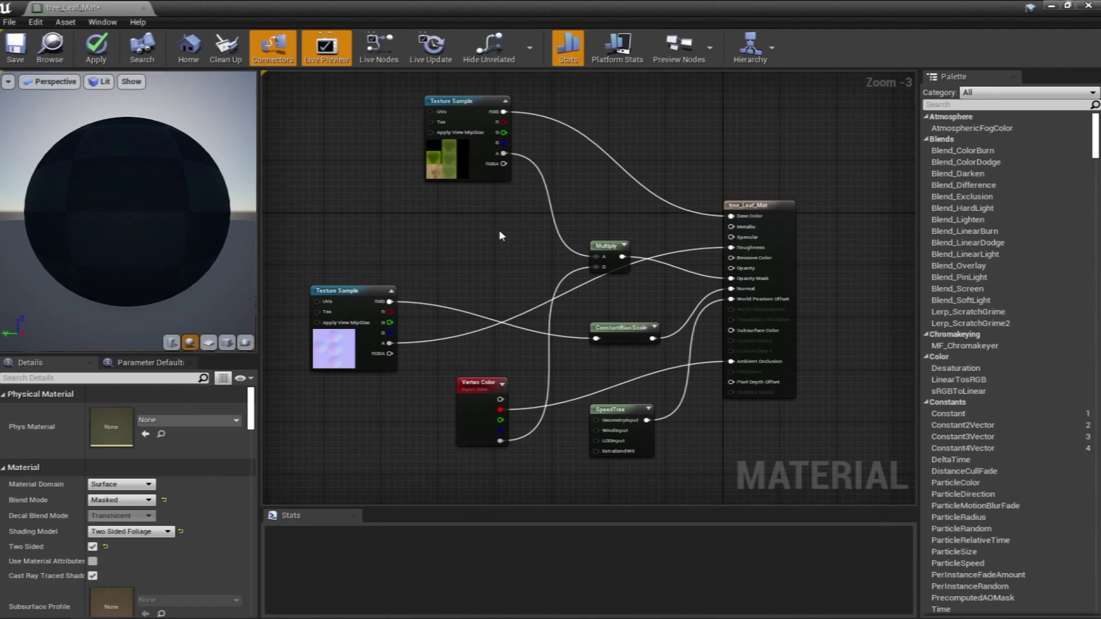
{"action": "scroll", "coordinate": [732, 269], "scroll_direction": "up", "scroll_amount": 4}
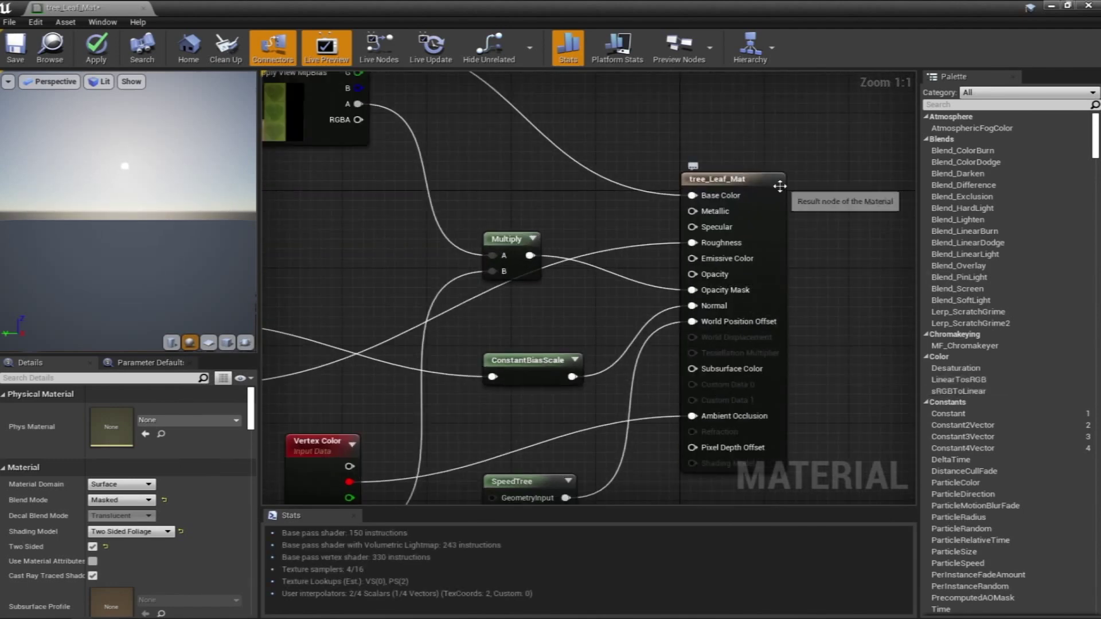
Spread the result node, the leaf color texture sample and the Multiply node apart to free space in the graph
{"action": "left_click_drag", "start_coordinate": [776, 180], "coordinate": [829, 190]}
{"action": "scroll", "coordinate": [690, 222], "scroll_direction": "down", "scroll_amount": 5}
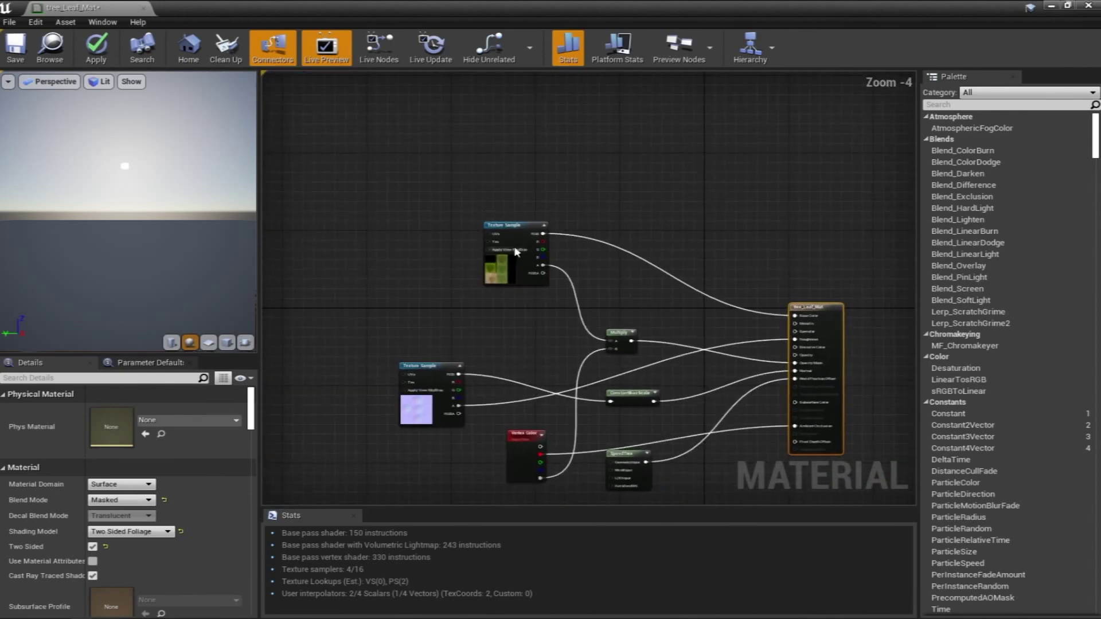
{"action": "left_click", "coordinate": [493, 169]}
{"action": "left_click_drag", "start_coordinate": [493, 169], "coordinate": [494, 164]}
{"action": "left_click_drag", "start_coordinate": [619, 334], "coordinate": [645, 256]}
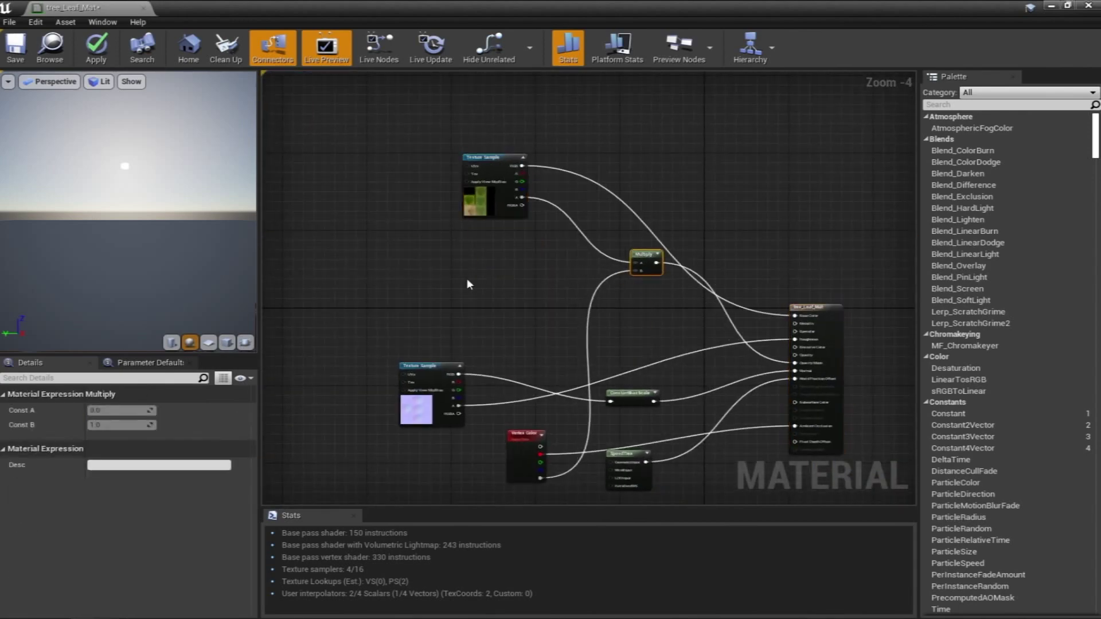
{"action": "left_click", "coordinate": [466, 278]}
Add a Constant3Vector node between the texture samples and set its color to light green 0.683, 0.943, 0.311
{"action": "scroll", "coordinate": [512, 321], "scroll_direction": "up", "scroll_amount": 2}
{"action": "right_click_drag", "start_coordinate": [558, 322], "coordinate": [492, 296]}
{"action": "left_click", "coordinate": [467, 231]}
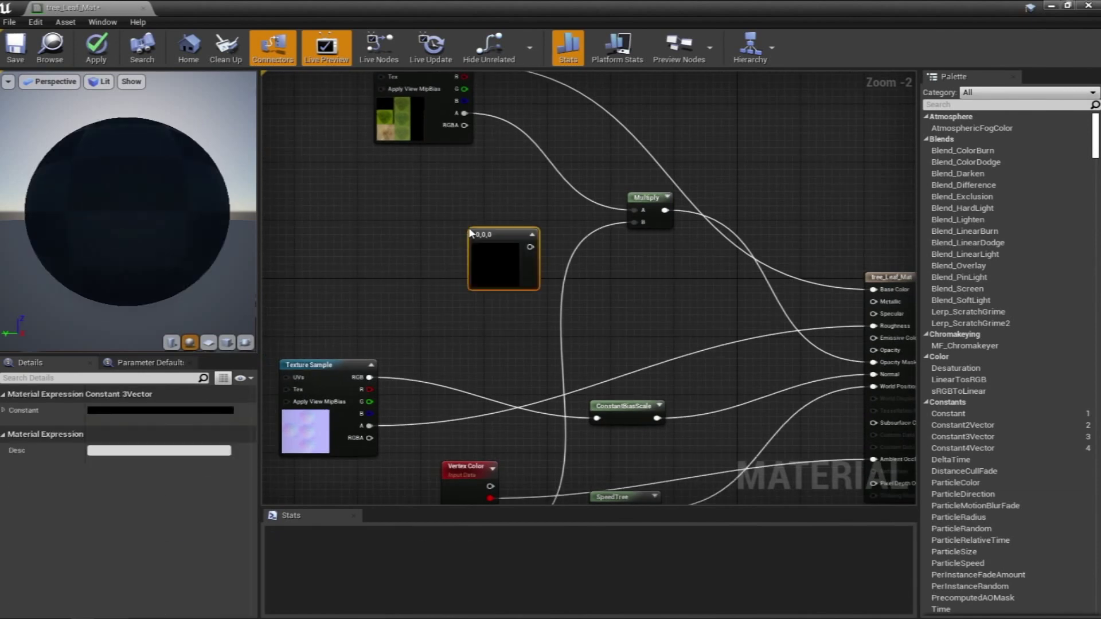
{"action": "double_click", "coordinate": [499, 269]}
{"action": "left_click_drag", "start_coordinate": [574, 379], "coordinate": [578, 399]}
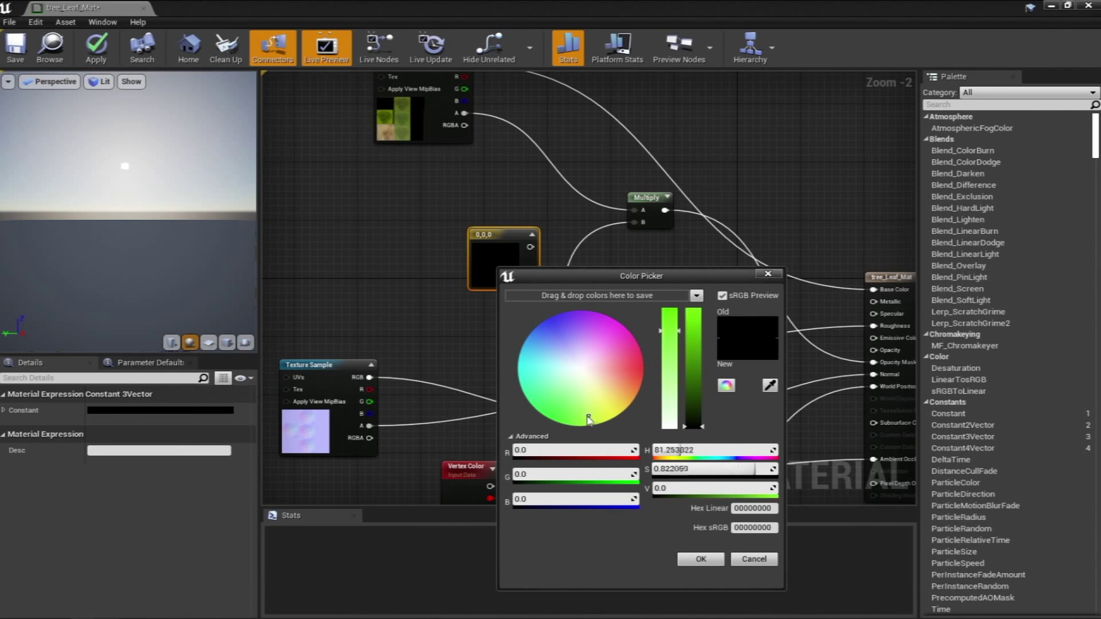
{"action": "left_click_drag", "start_coordinate": [590, 420], "coordinate": [585, 415]}
{"action": "left_click", "coordinate": [693, 316]}
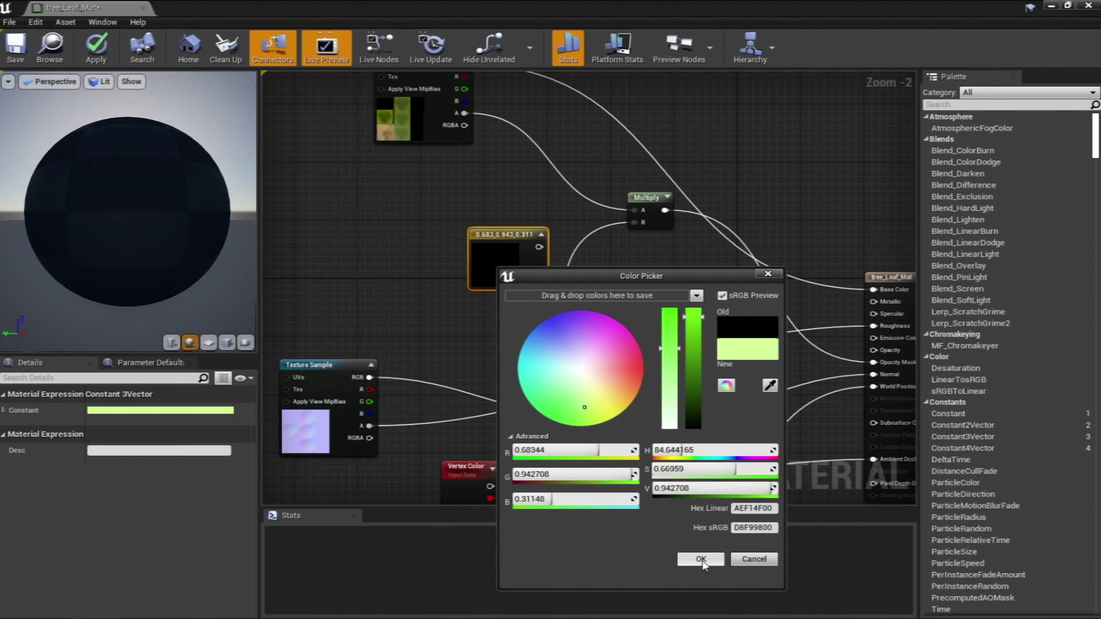
{"action": "left_click", "coordinate": [700, 559]}
Move the green constant node aside and convert it to a parameter named "subsurface color"
{"action": "left_click_drag", "start_coordinate": [507, 235], "coordinate": [466, 225]}
{"action": "right_click", "coordinate": [470, 228]}
{"action": "left_click", "coordinate": [499, 236]}
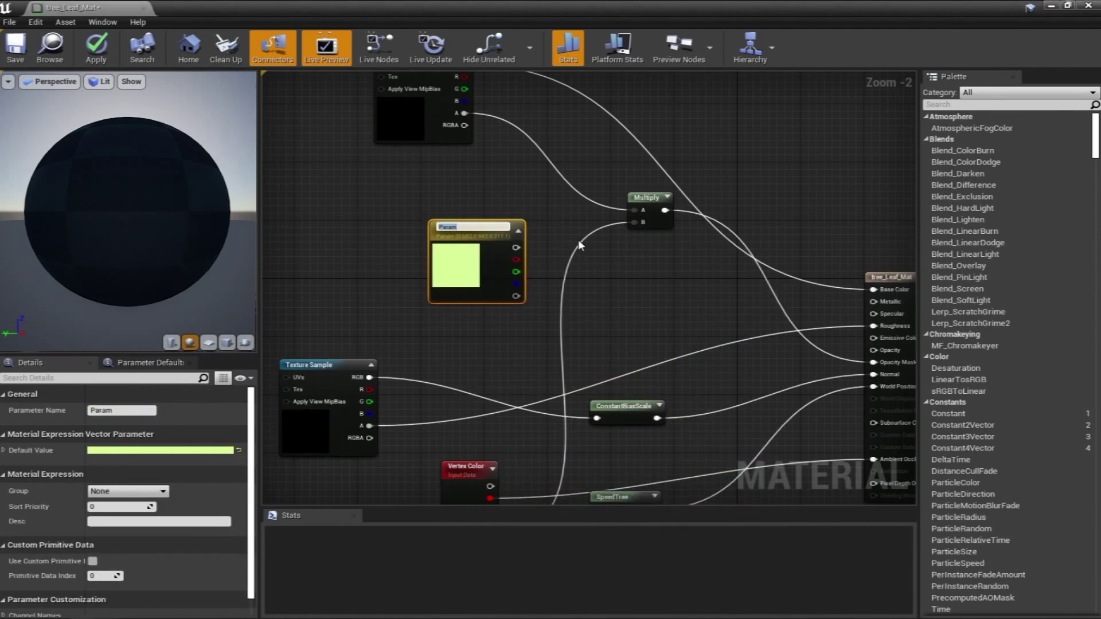
{"action": "type", "text": "subsur"}
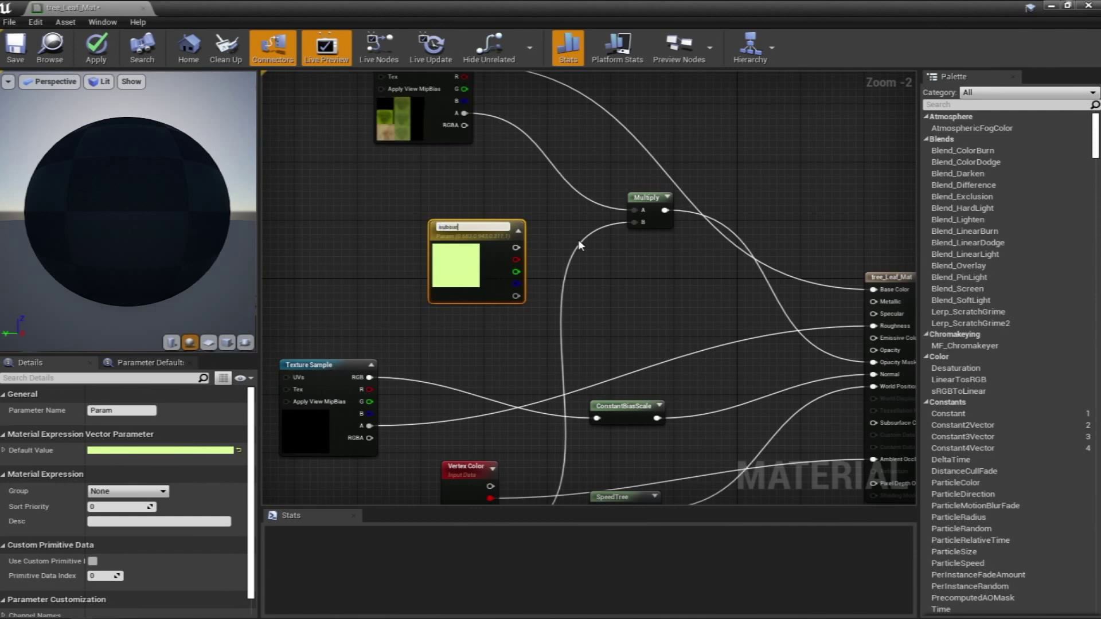
{"action": "type", "text": "face color"}
{"action": "key", "text": "Return"}
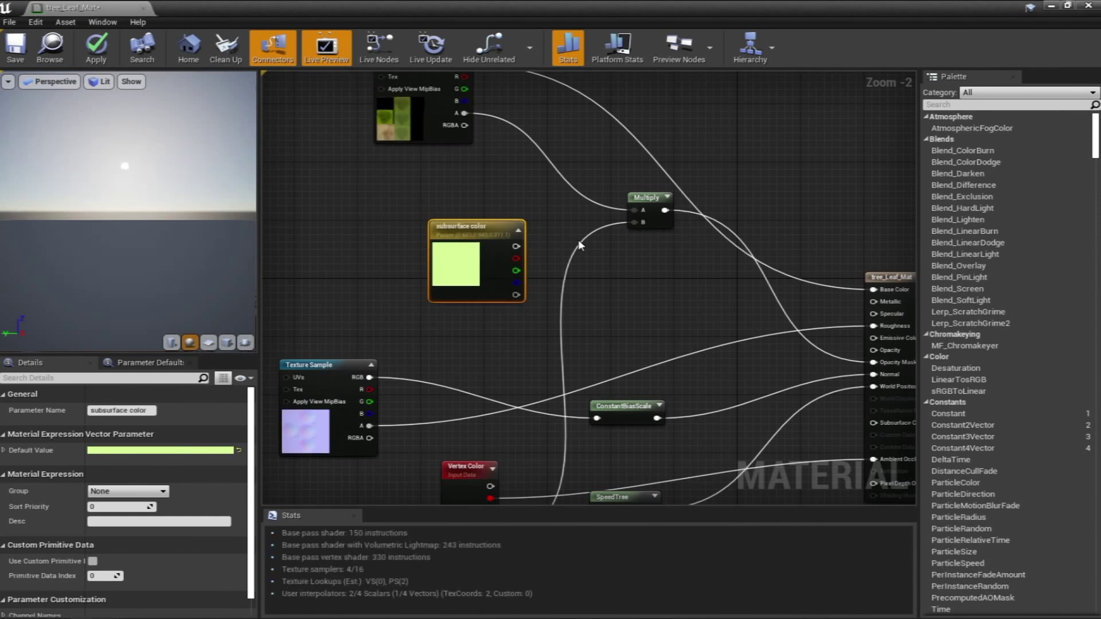
Add a Multiply node and a scalar parameter named "subsurface intensity" next to the subsurface color parameter
{"action": "left_click", "coordinate": [610, 276]}
{"action": "left_click", "coordinate": [610, 278]}
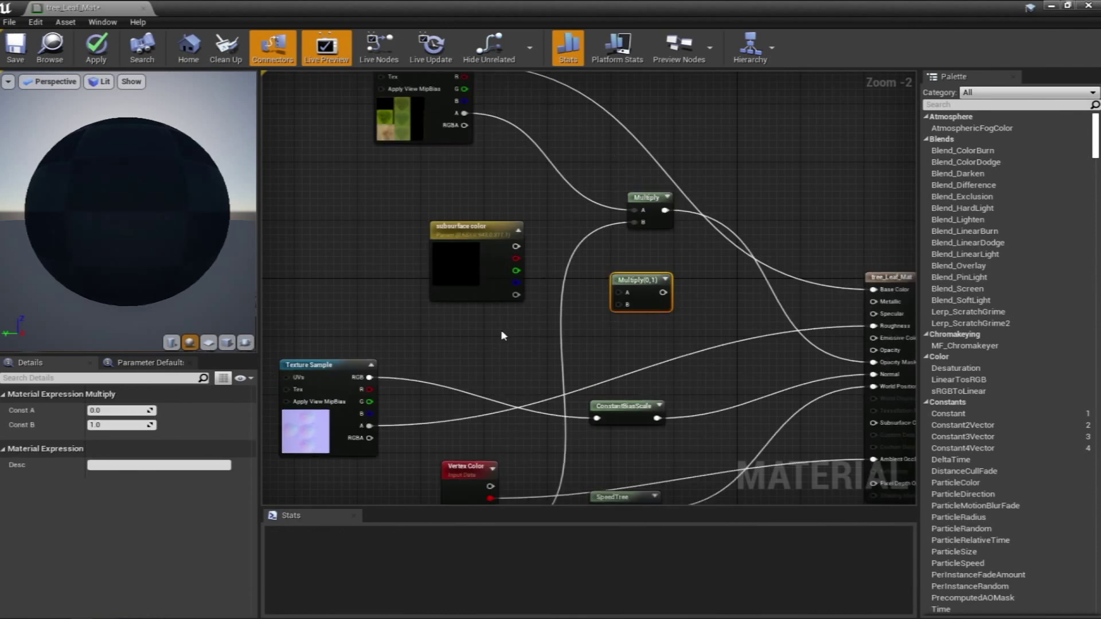
{"action": "left_click", "coordinate": [504, 338]}
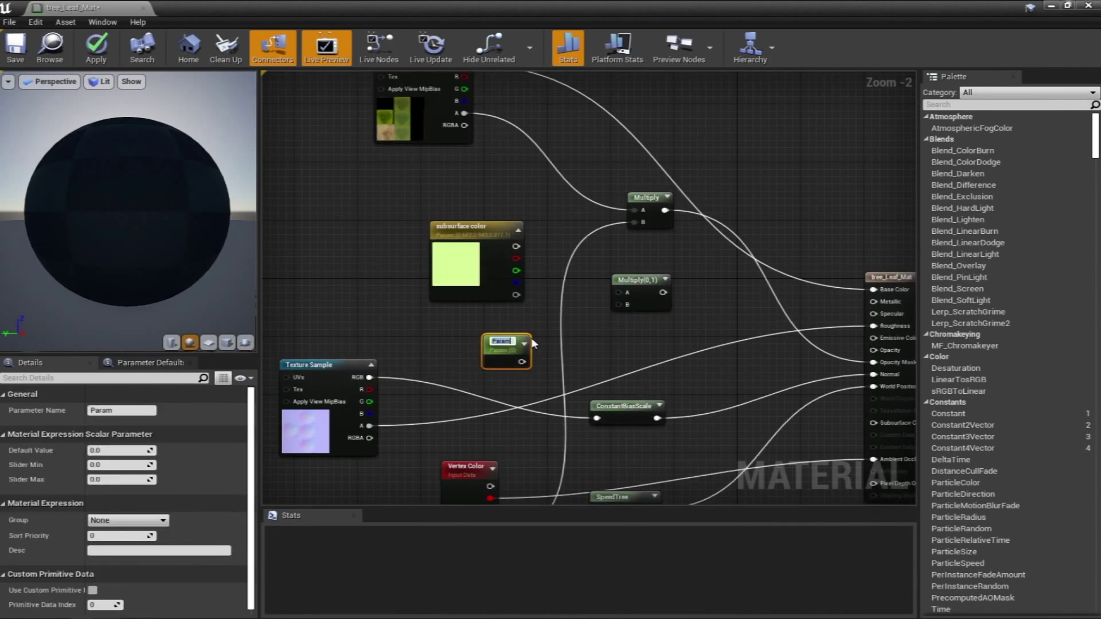
{"action": "type", "text": "subsurface intensity"}
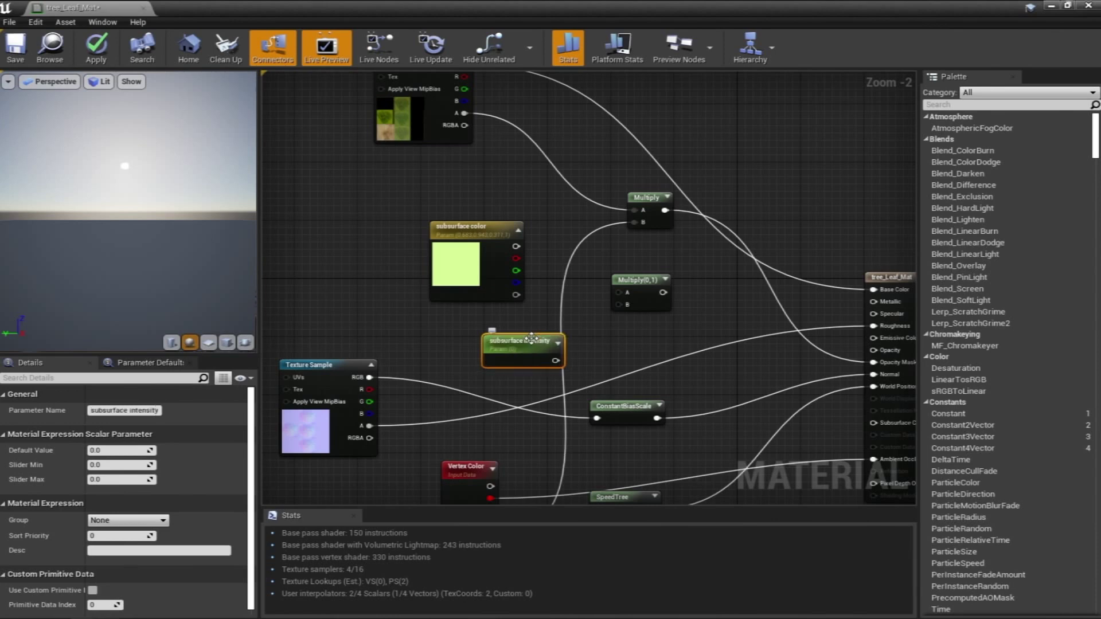
Multiply subsurface color by subsurface intensity and connect the product to the material's Subsurface Color input
{"action": "left_click_drag", "start_coordinate": [555, 360], "coordinate": [516, 246]}
{"action": "left_click_drag", "start_coordinate": [649, 292], "coordinate": [872, 422]}
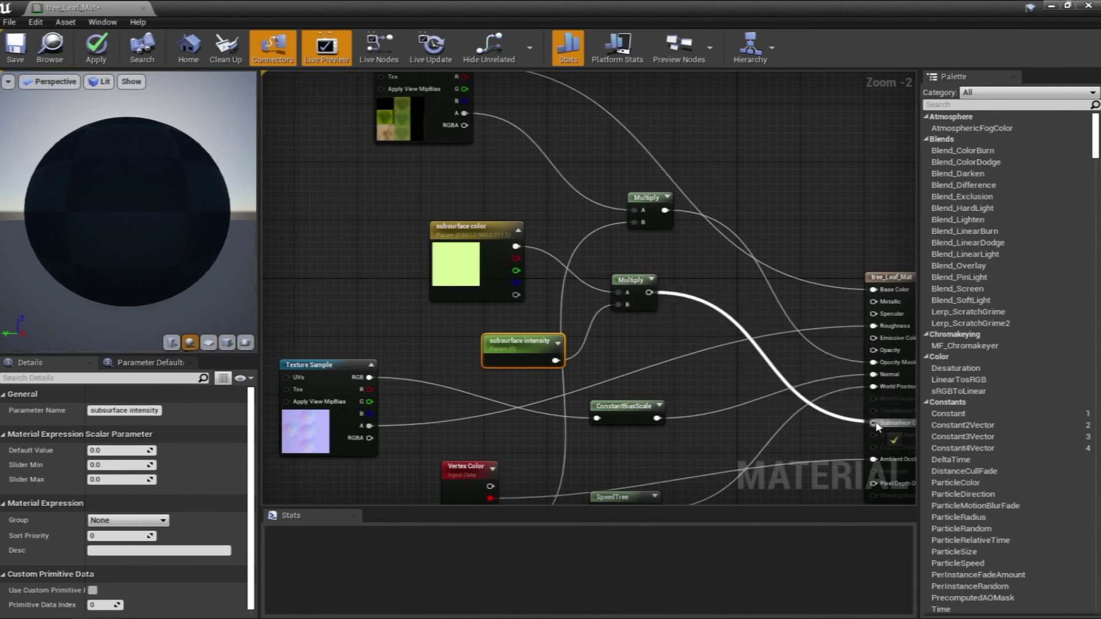
{"action": "right_click_drag", "start_coordinate": [568, 341], "coordinate": [544, 185]}
{"action": "right_click_drag", "start_coordinate": [696, 238], "coordinate": [677, 289]}
{"action": "scroll", "coordinate": [678, 291], "scroll_direction": "down", "scroll_amount": 3}
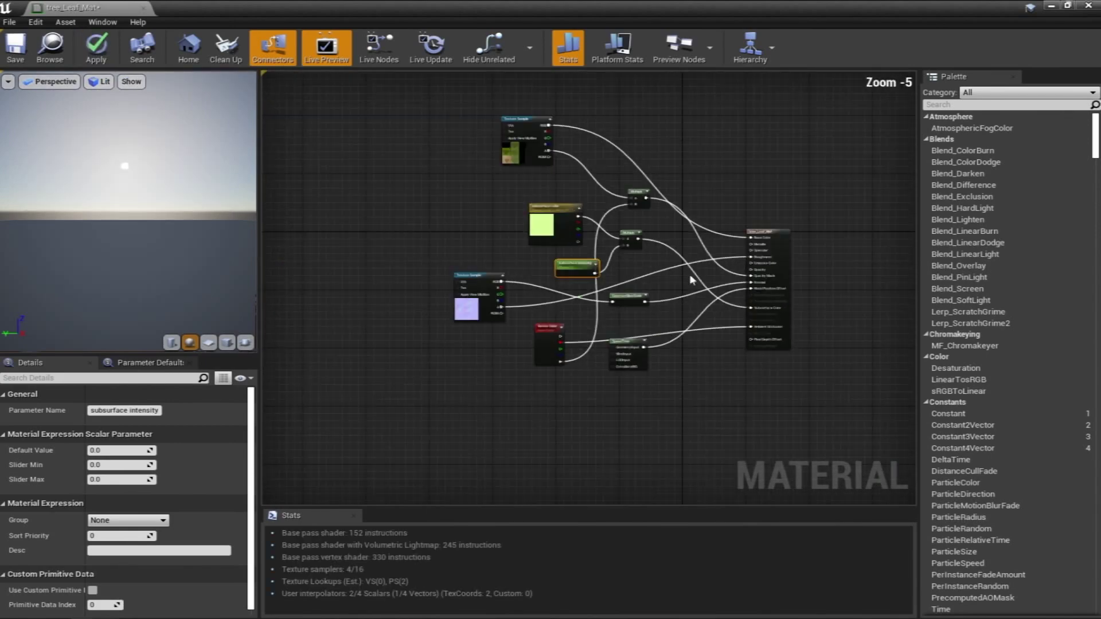
Move the SpeedTree node below the Vertex Color node and check its available wind types
{"action": "scroll", "coordinate": [678, 360], "scroll_direction": "up", "scroll_amount": 4}
{"action": "right_click_drag", "start_coordinate": [579, 391], "coordinate": [552, 309]}
{"action": "left_click_drag", "start_coordinate": [552, 309], "coordinate": [486, 374]}
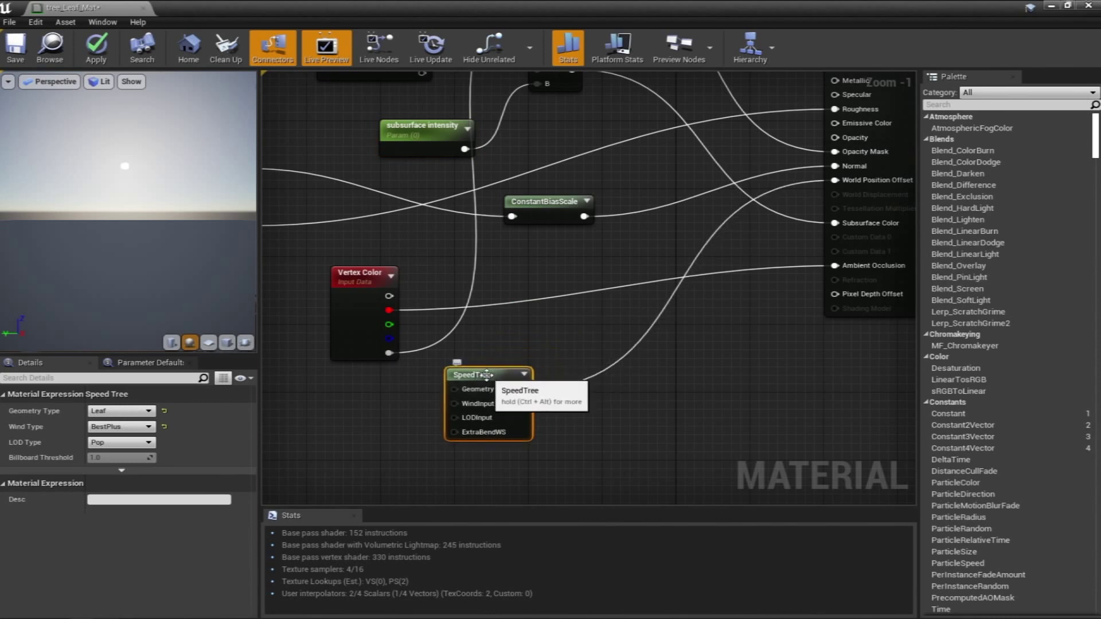
{"action": "right_click_drag", "start_coordinate": [486, 375], "coordinate": [517, 402]}
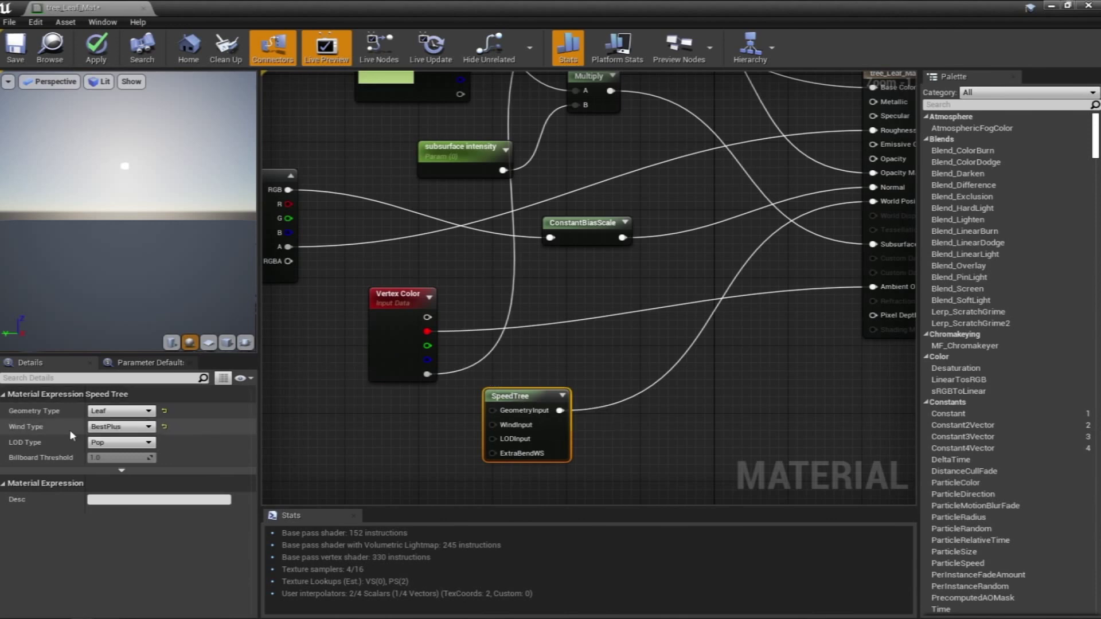
{"action": "left_click", "coordinate": [113, 429]}
{"action": "left_click", "coordinate": [112, 430]}
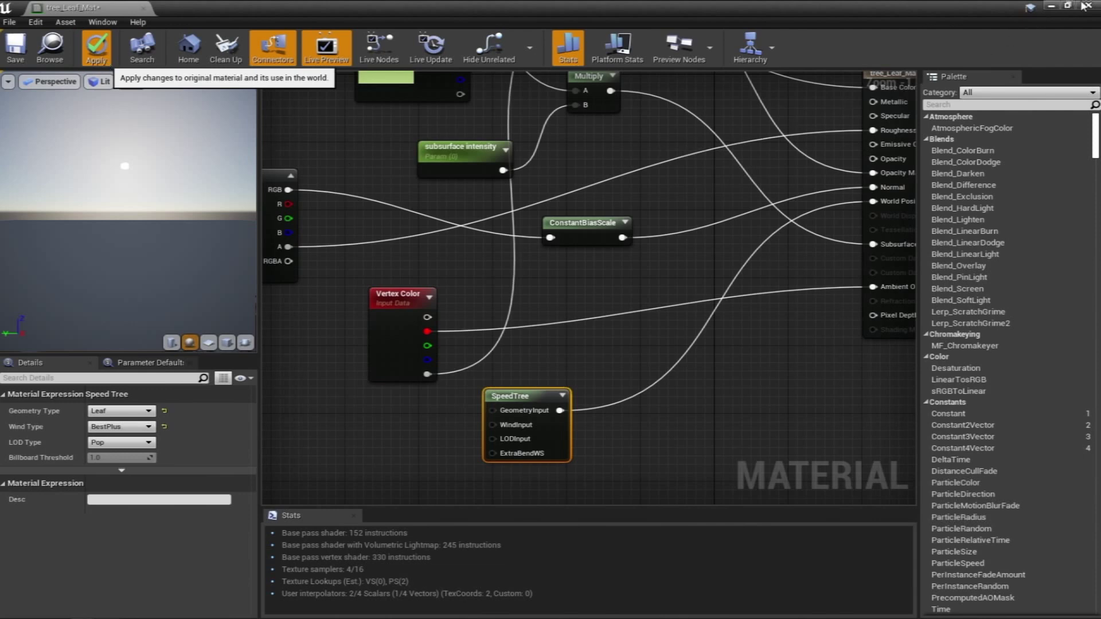
Apply the changes to tree_Leaf_Mat, return to the level editor, and create a material instance from it
{"action": "left_click", "coordinate": [96, 49]}
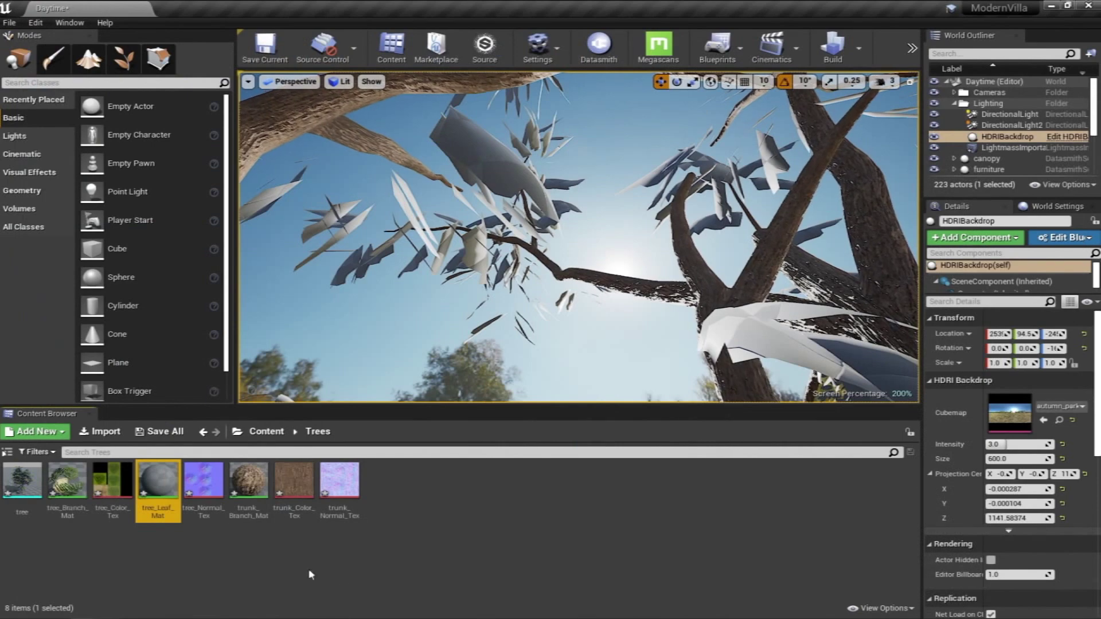
{"action": "right_click", "coordinate": [156, 491]}
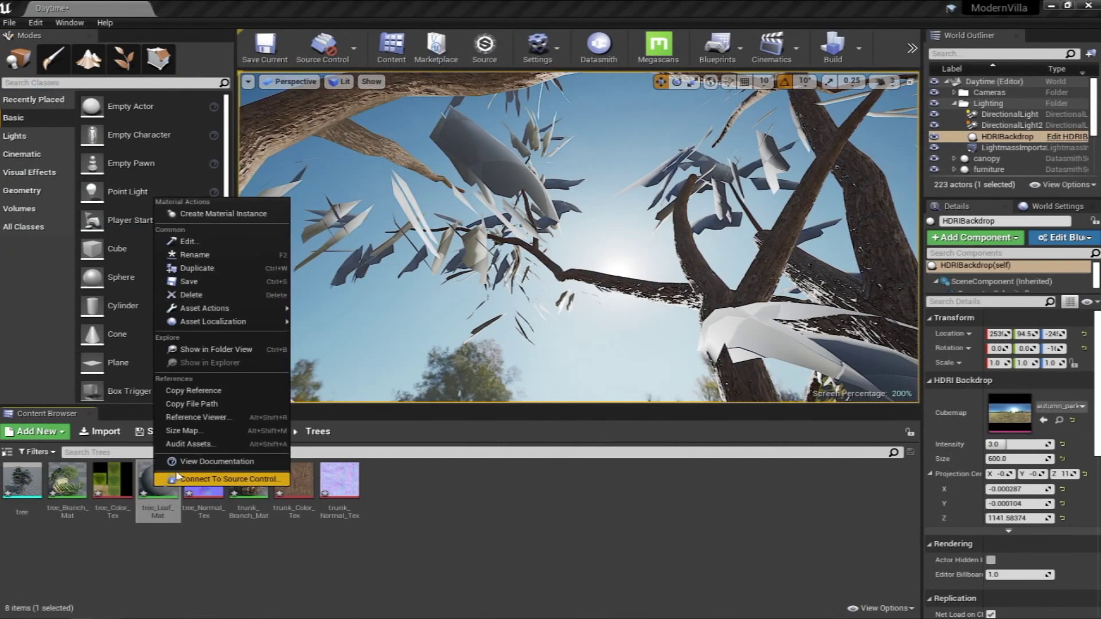
{"action": "left_click", "coordinate": [224, 214]}
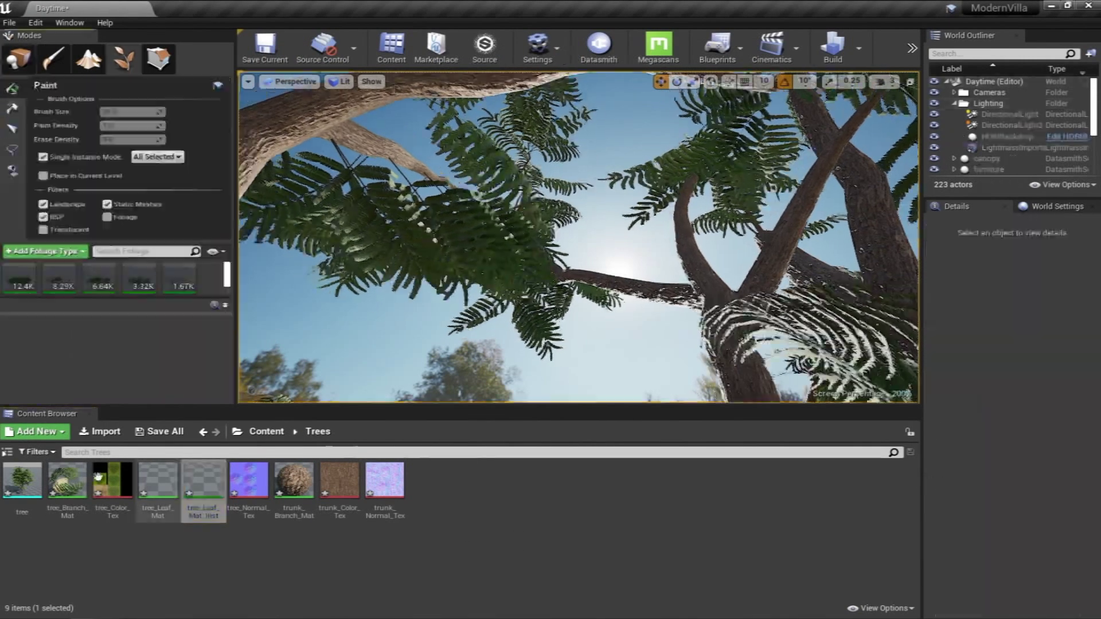
Assign tree_Leaf_Mat_Inst to Element 2 of the tree mesh, then save and close the mesh
{"action": "double_click", "coordinate": [22, 481]}
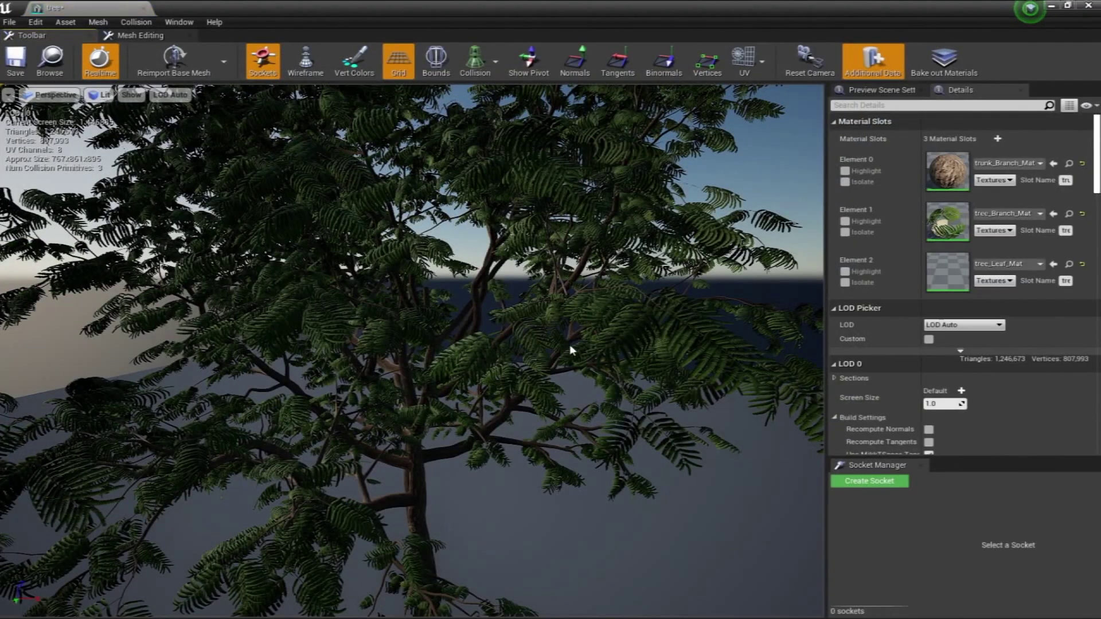
{"action": "left_click", "coordinate": [1007, 266]}
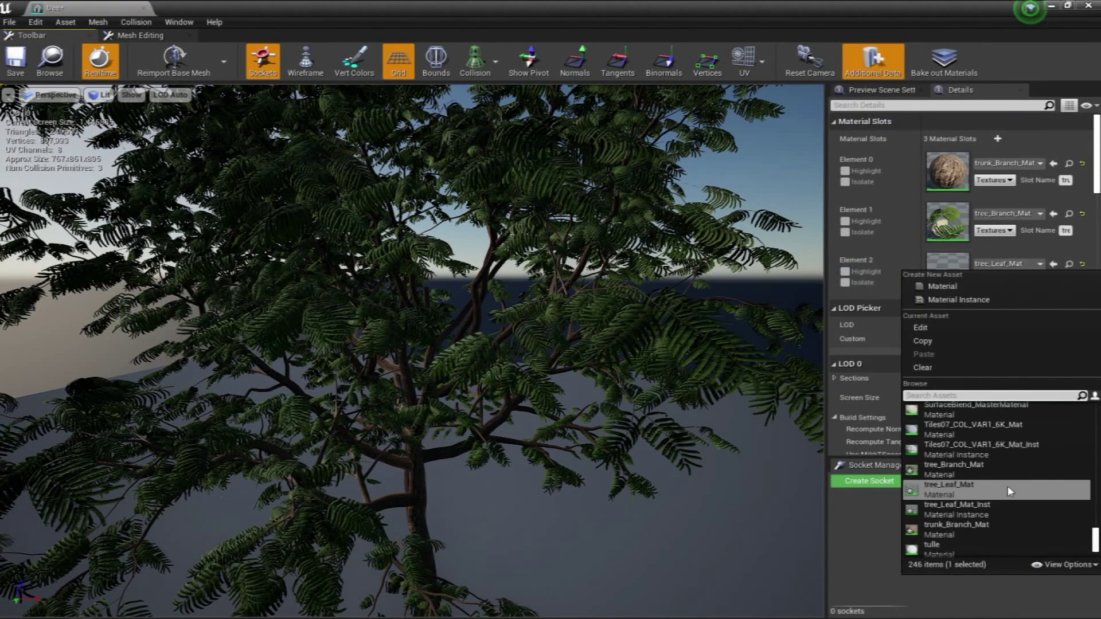
{"action": "left_click", "coordinate": [993, 510]}
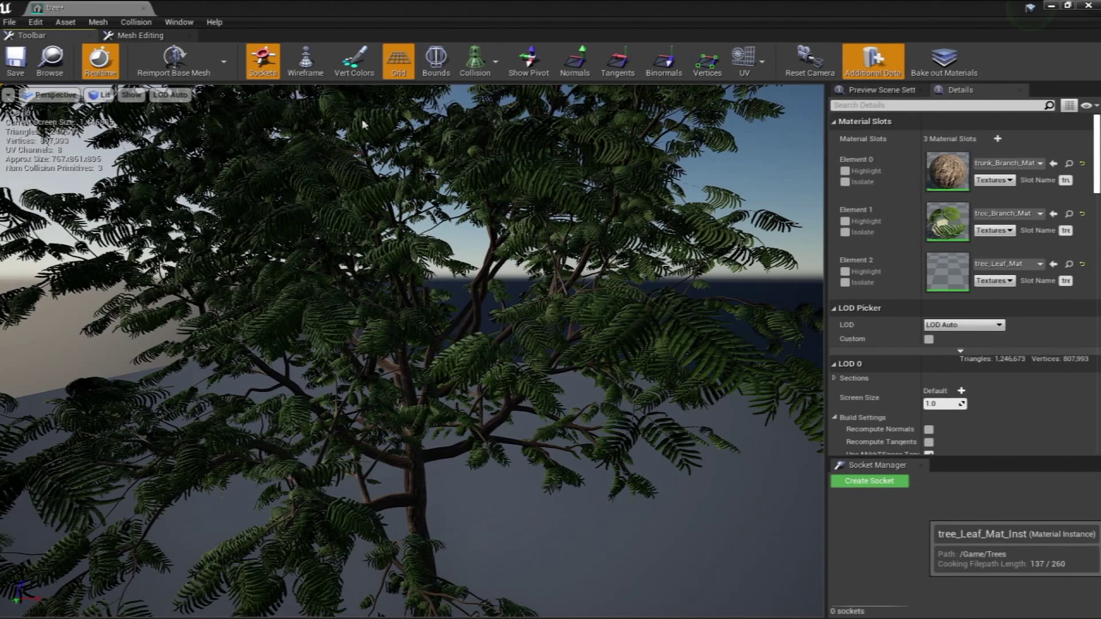
{"action": "left_click", "coordinate": [16, 62]}
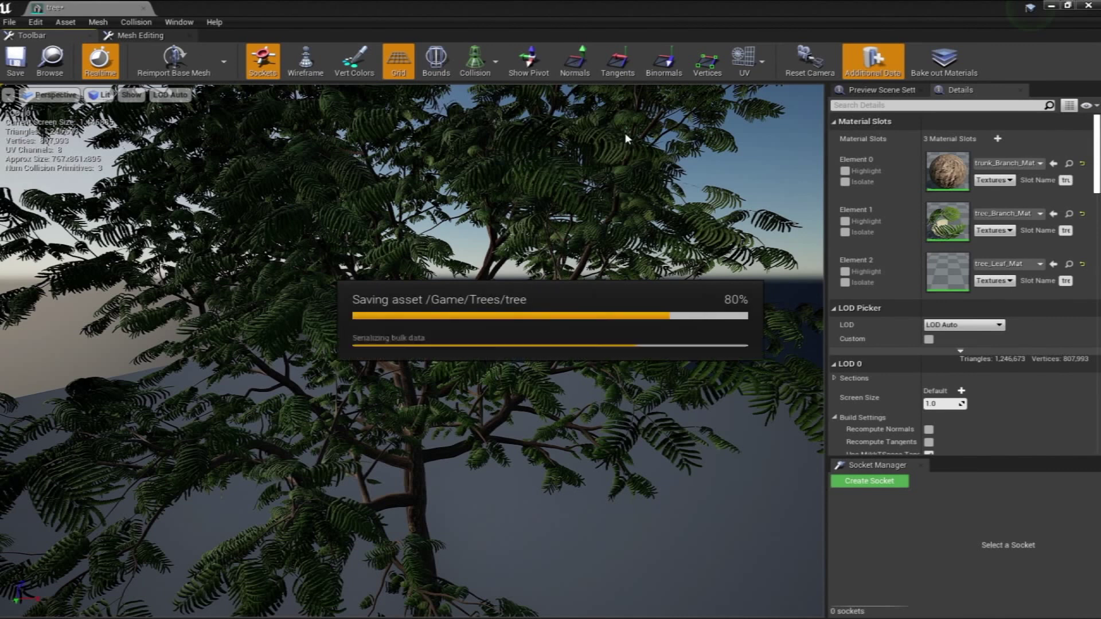
{"action": "left_click", "coordinate": [1088, 5]}
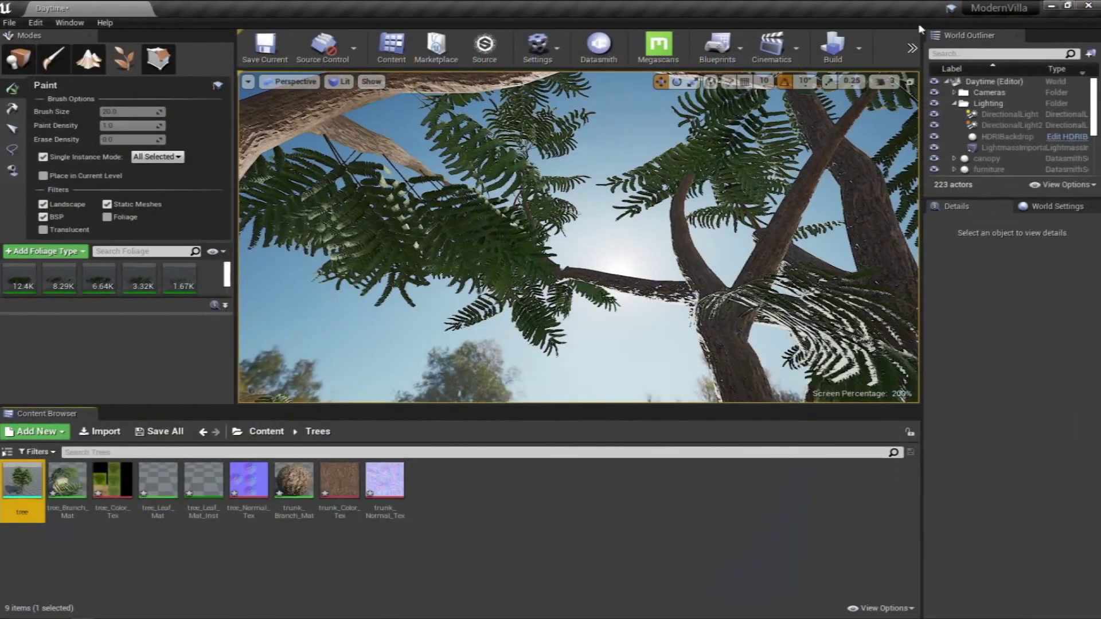
Open tree_Leaf_Mat_Inst beside the level view and enable overrides for its subsurface intensity and subsurface color parameters
{"action": "left_click", "coordinate": [286, 542]}
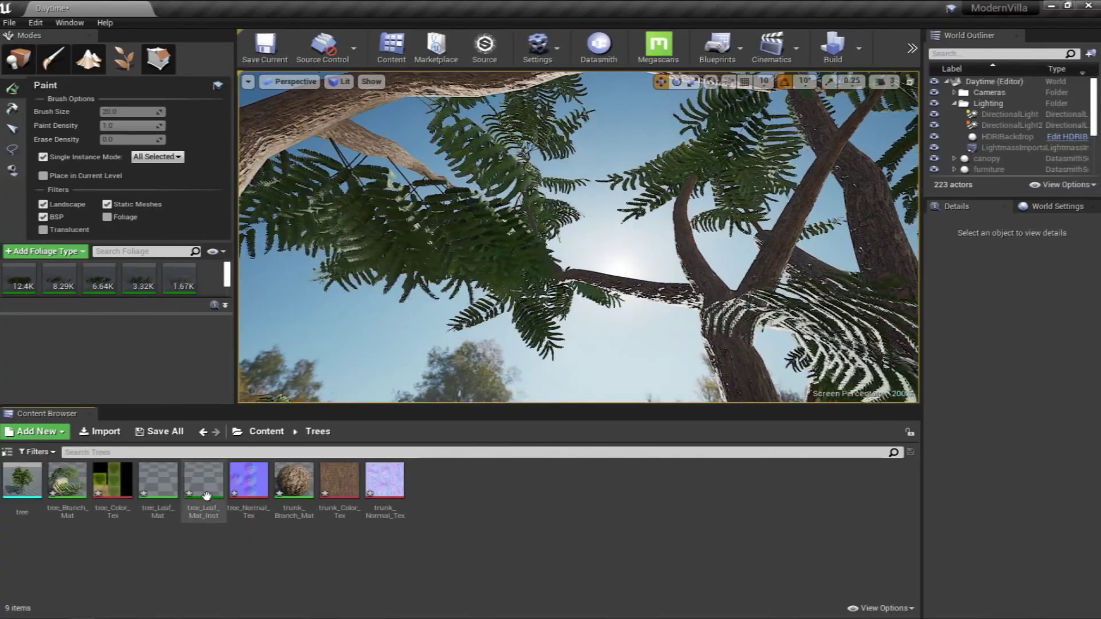
{"action": "double_click", "coordinate": [206, 496]}
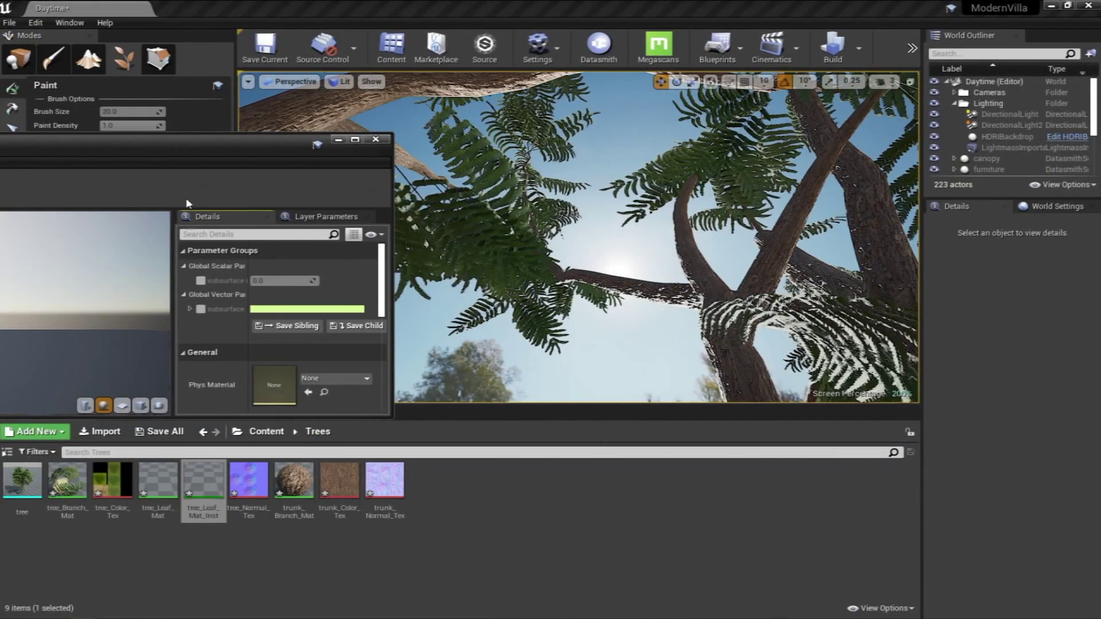
{"action": "left_click", "coordinate": [201, 281]}
{"action": "left_click", "coordinate": [200, 309]}
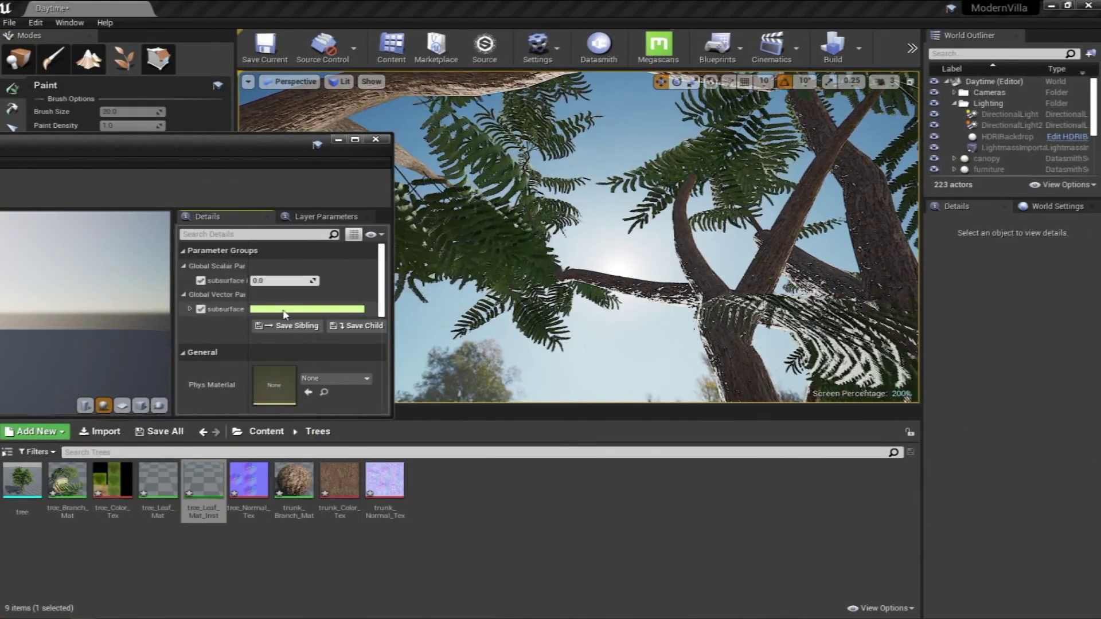
Set the instance's subsurface intensity to 0.066667 and darken its subsurface color to a value of 0.5
{"action": "left_click", "coordinate": [284, 311]}
{"action": "mouse_move", "coordinate": [290, 282]}
{"action": "left_mouse_down"}
{"action": "mouse_move", "coordinate": [335, 281]}
{"action": "mouse_move", "coordinate": [294, 282]}
{"action": "left_mouse_up"}
{"action": "left_click_drag", "start_coordinate": [385, 308], "coordinate": [145, 352]}
{"action": "mouse_move", "coordinate": [239, 422]}
{"action": "left_mouse_down"}
{"action": "mouse_move", "coordinate": [239, 452]}
{"action": "mouse_move", "coordinate": [240, 438]}
{"action": "left_mouse_up"}
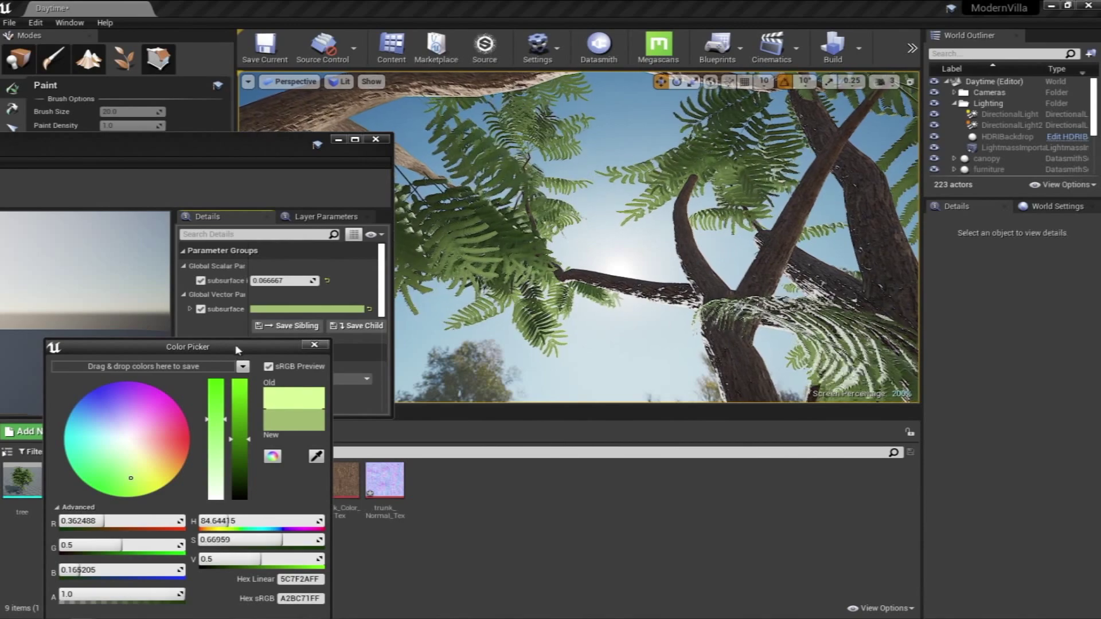
{"action": "left_click_drag", "start_coordinate": [249, 351], "coordinate": [212, 259]}
{"action": "left_click", "coordinate": [209, 538]}
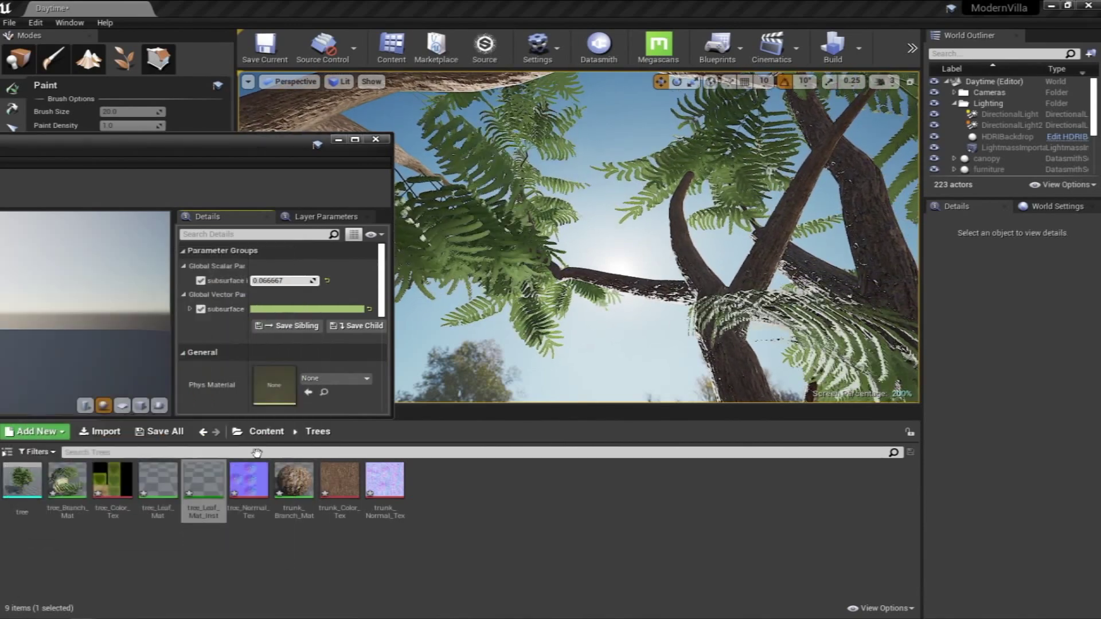
Inspect the leaves up close from below, raise the subsurface intensity to 0.076191, and close the material instance
{"action": "right_click_drag", "start_coordinate": [459, 281], "coordinate": [414, 212]}
{"action": "right_click_drag", "start_coordinate": [545, 169], "coordinate": [641, 221]}
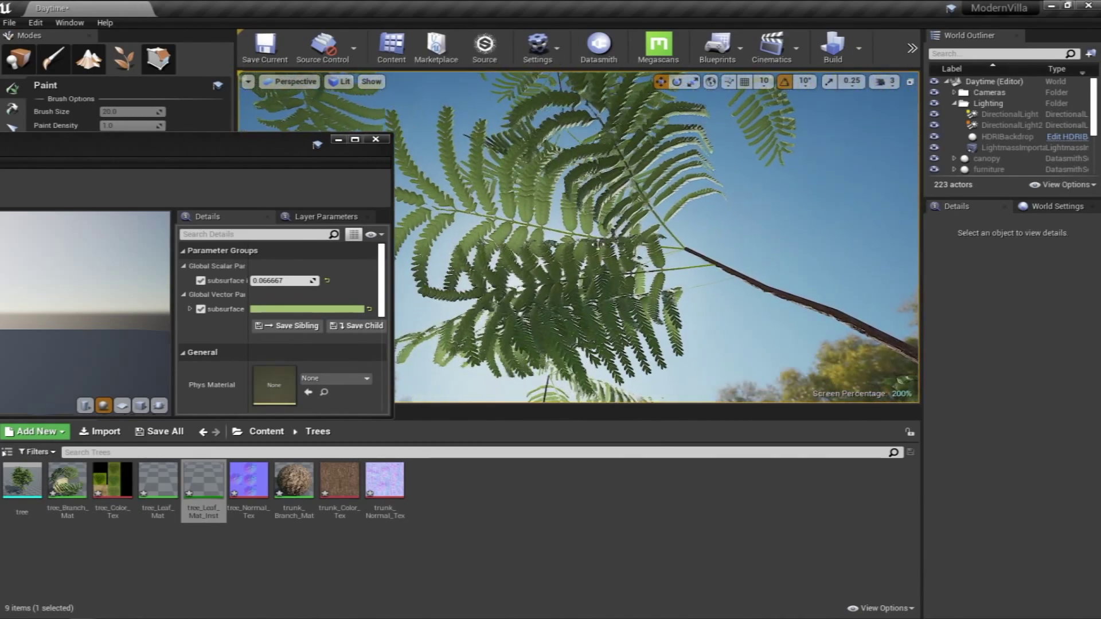
{"action": "left_click_drag", "start_coordinate": [304, 283], "coordinate": [306, 282]}
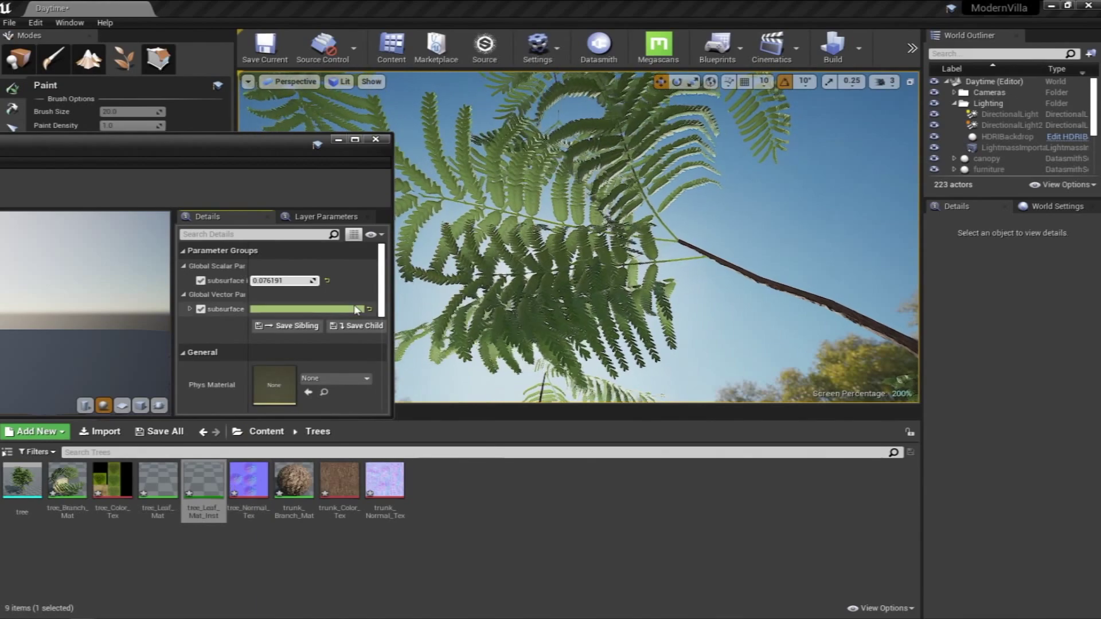
{"action": "left_click", "coordinate": [376, 139]}
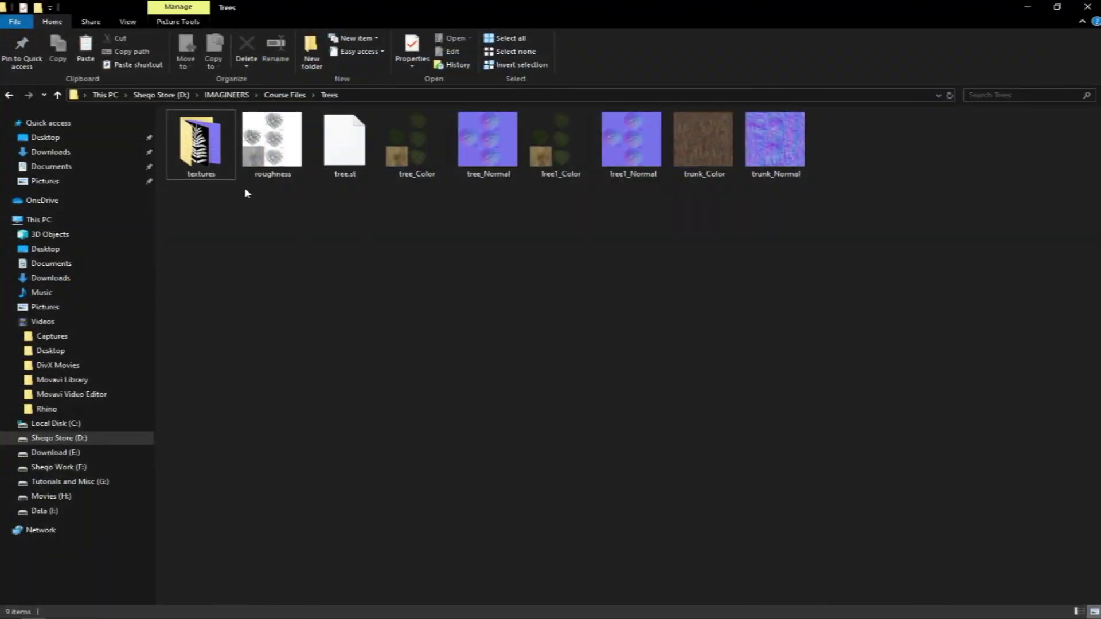
Import the roughness image from the Course Files Trees folder into the project's Trees folder and open tree_Leaf_Mat
{"action": "left_click_drag", "start_coordinate": [270, 146], "coordinate": [84, 597]}
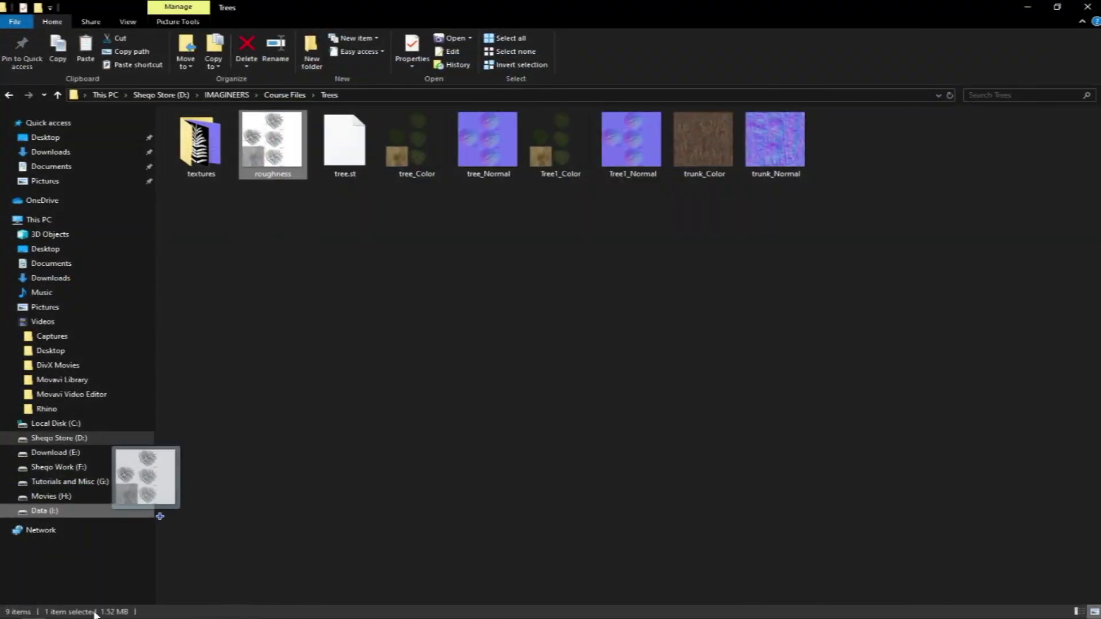
{"action": "left_click_drag", "start_coordinate": [155, 510], "coordinate": [285, 570]}
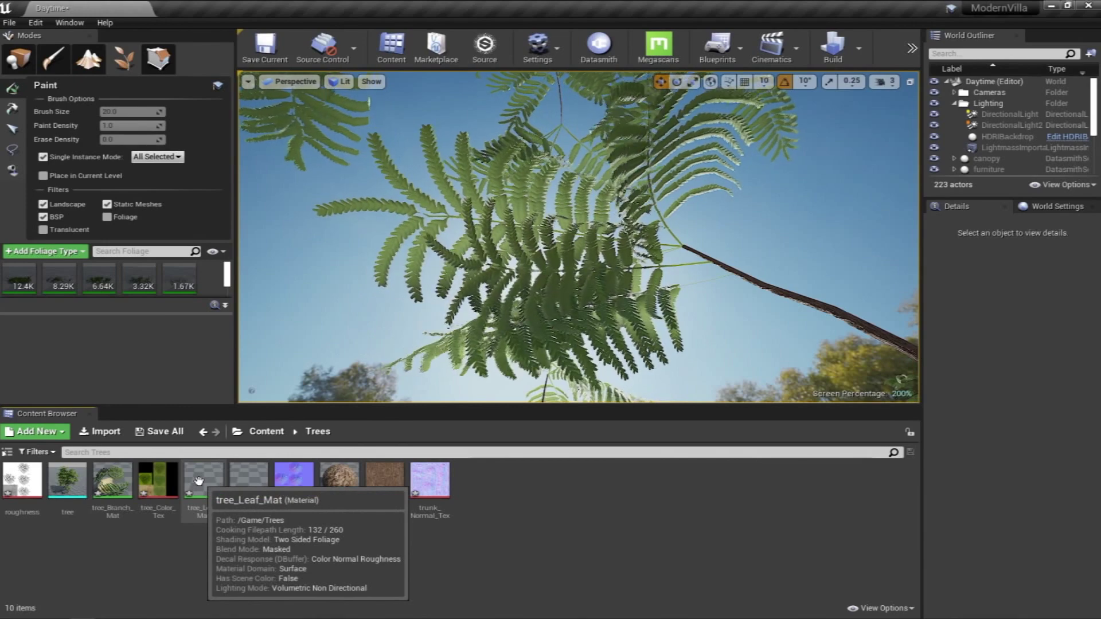
{"action": "double_click", "coordinate": [201, 486]}
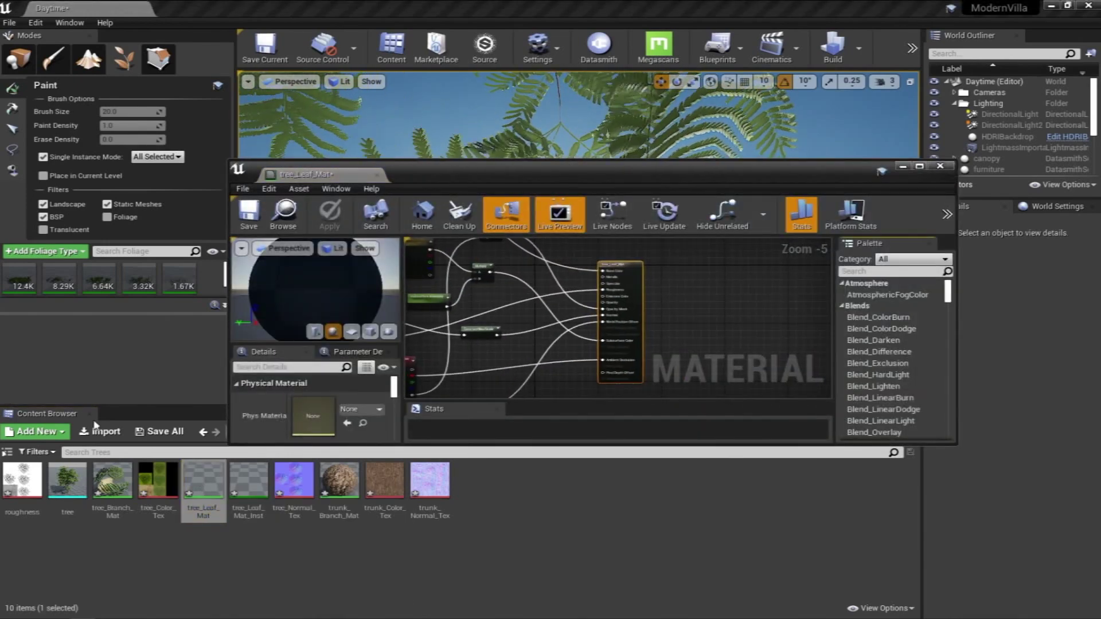
Add the roughness texture to the tree_Leaf_Mat graph beside the existing texture samples, and enlarge the editor's graph area
{"action": "left_click_drag", "start_coordinate": [34, 477], "coordinate": [716, 321]}
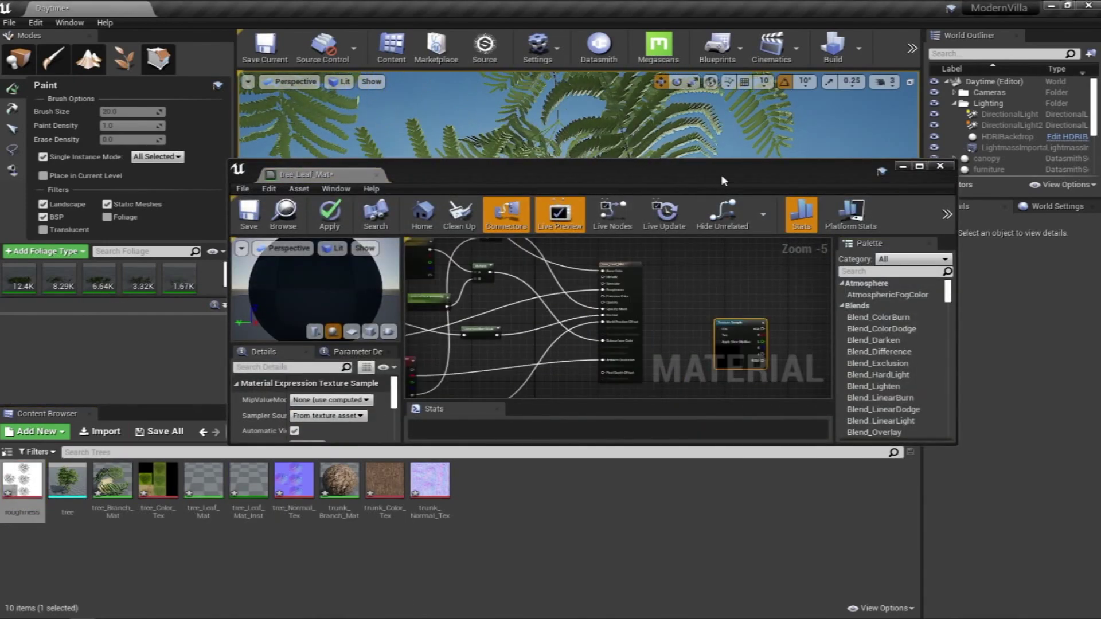
{"action": "double_click", "coordinate": [721, 174]}
{"action": "left_click_drag", "start_coordinate": [823, 293], "coordinate": [368, 169]}
{"action": "right_click_drag", "start_coordinate": [581, 138], "coordinate": [577, 204]}
{"action": "scroll", "coordinate": [695, 222], "scroll_direction": "up", "scroll_amount": 2}
{"action": "right_click_drag", "start_coordinate": [696, 222], "coordinate": [801, 202]}
{"action": "scroll", "coordinate": [728, 200], "scroll_direction": "down", "scroll_amount": 2}
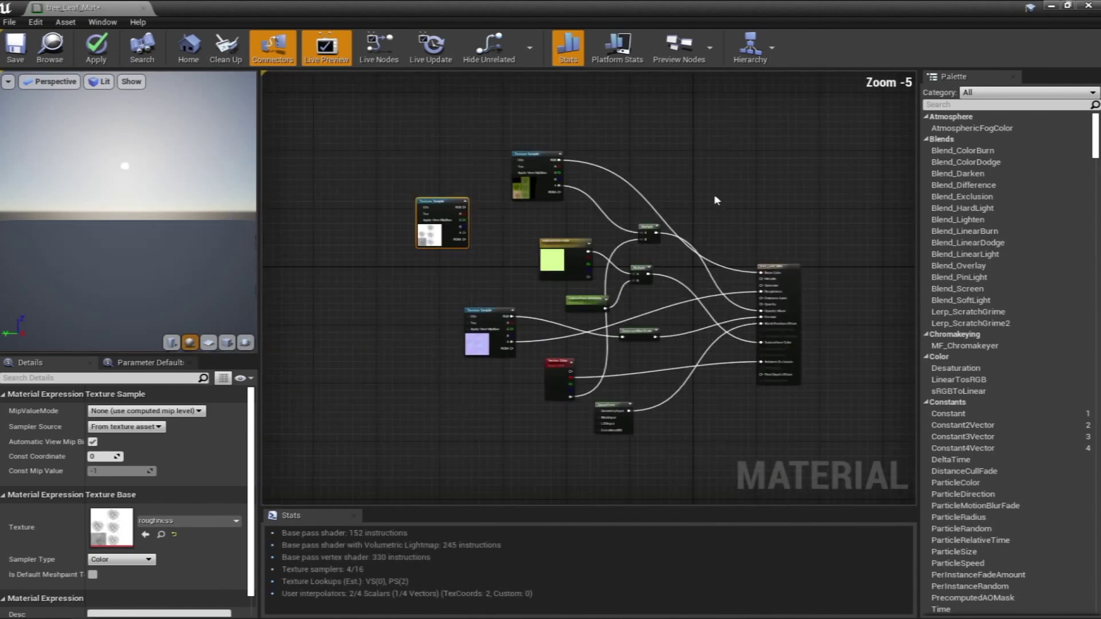
{"action": "left_click_drag", "start_coordinate": [264, 360], "coordinate": [153, 359]}
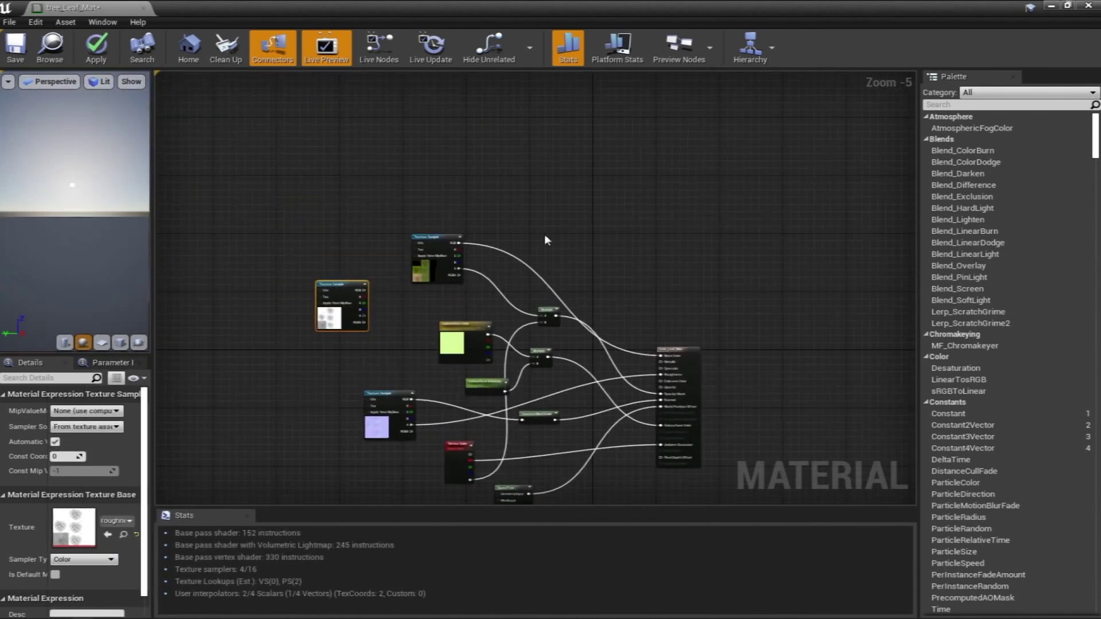
Spread out the material graph's nodes and place the roughness sample between the color texture and the material output
{"action": "left_click_drag", "start_coordinate": [443, 242], "coordinate": [417, 194]}
{"action": "right_click_drag", "start_coordinate": [767, 253], "coordinate": [759, 169]}
{"action": "left_click_drag", "start_coordinate": [674, 275], "coordinate": [746, 193]}
{"action": "right_click_drag", "start_coordinate": [322, 223], "coordinate": [335, 258]}
{"action": "left_click_drag", "start_coordinate": [340, 242], "coordinate": [554, 202]}
{"action": "scroll", "coordinate": [632, 227], "scroll_direction": "up", "scroll_amount": 3}
Add a Multiply node and a scalar parameter named Roughness intensity next to the roughness texture sample
{"action": "left_click", "coordinate": [615, 229]}
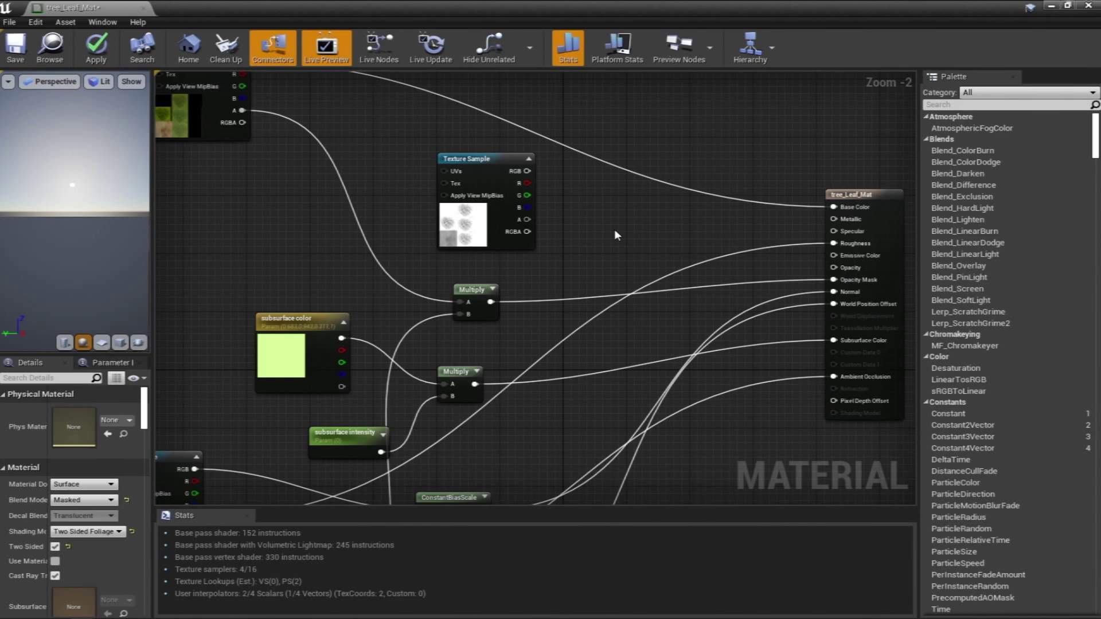
{"action": "key", "text": "m"}
{"action": "left_click", "coordinate": [614, 230]}
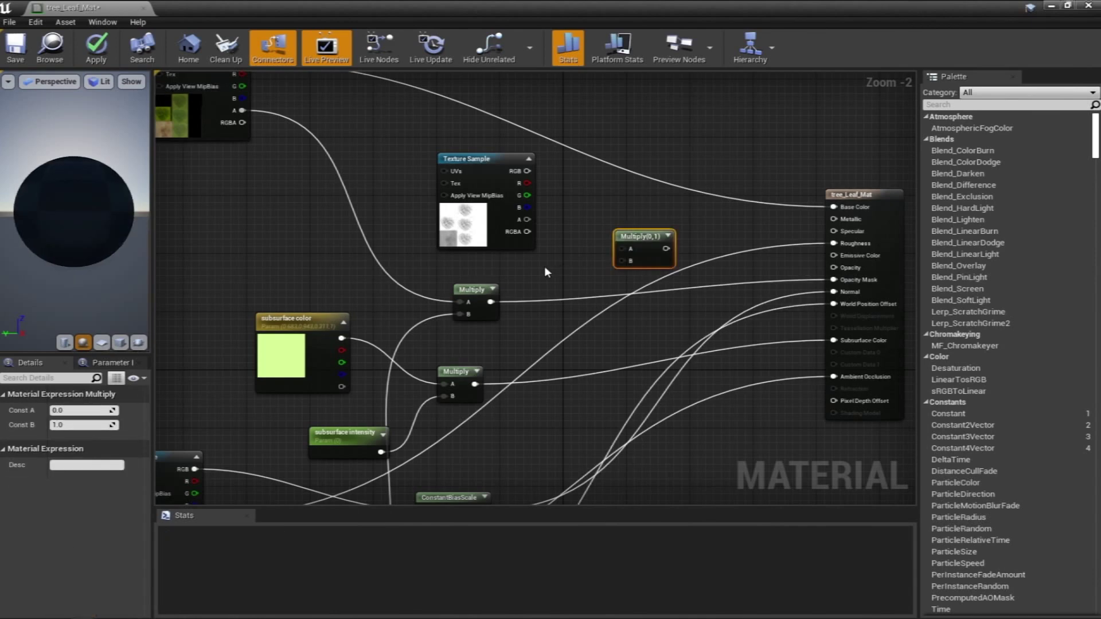
{"action": "key", "text": "s"}
{"action": "left_click", "coordinate": [545, 266]}
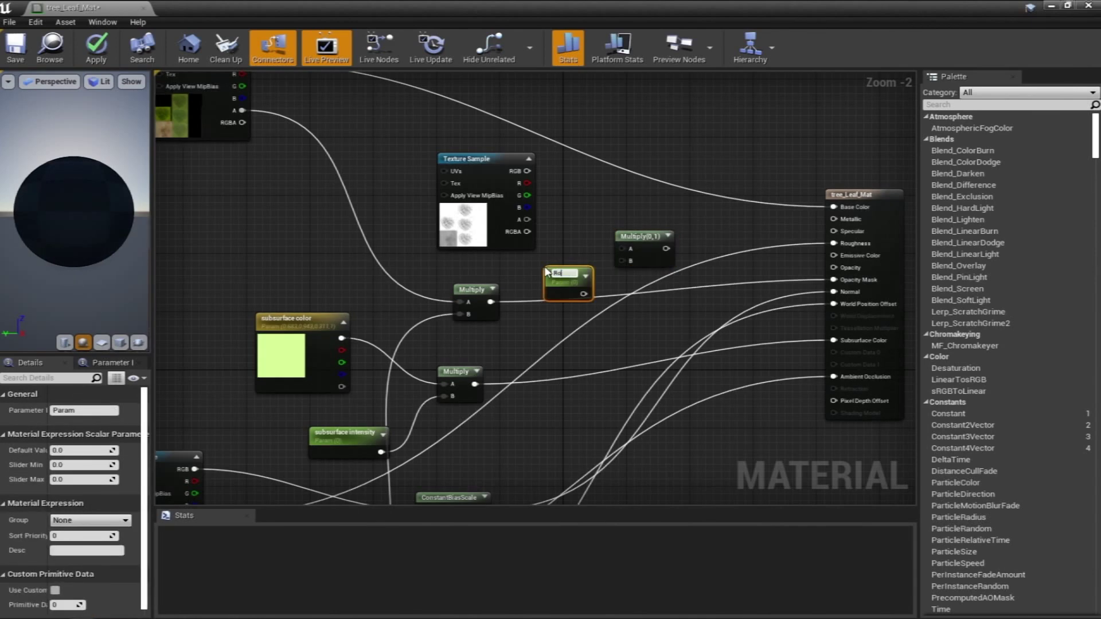
{"action": "type", "text": "Roughness intensity"}
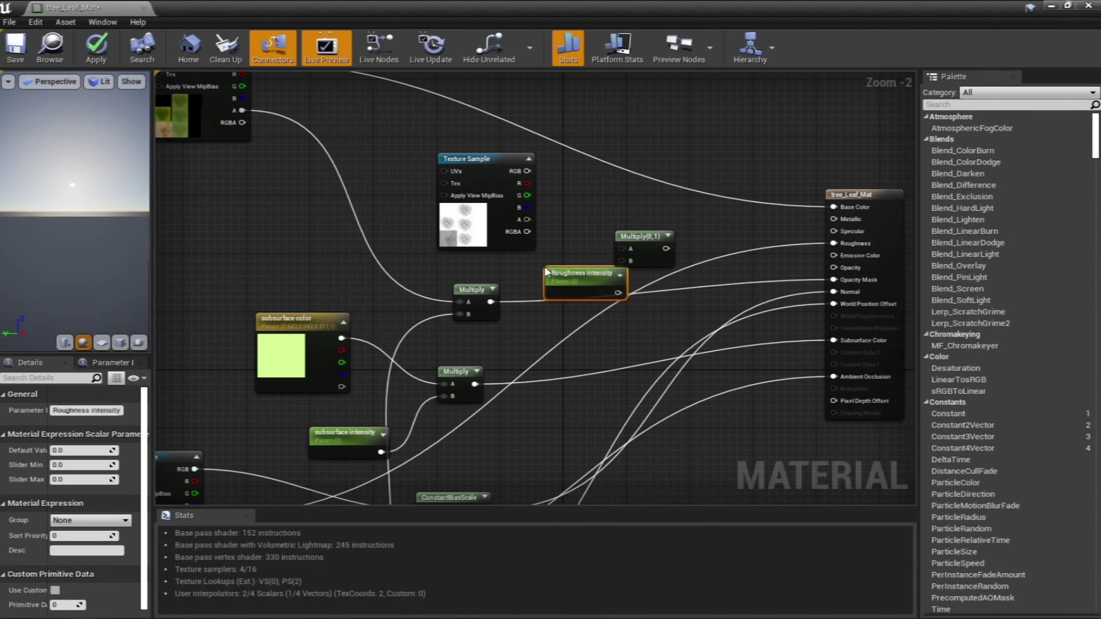
{"action": "left_click_drag", "start_coordinate": [588, 289], "coordinate": [544, 284]}
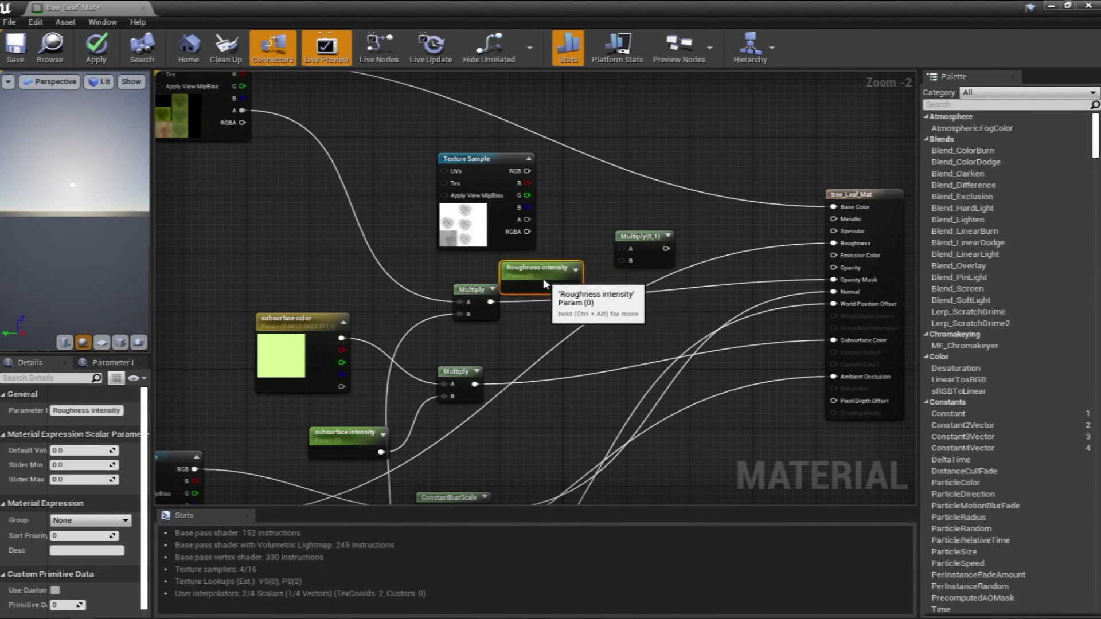
Duplicate the Multiply and Roughness intensity nodes above the originals and rename the copied parameter to metal intensity
{"action": "left_click", "coordinate": [646, 255], "text": "shift"}
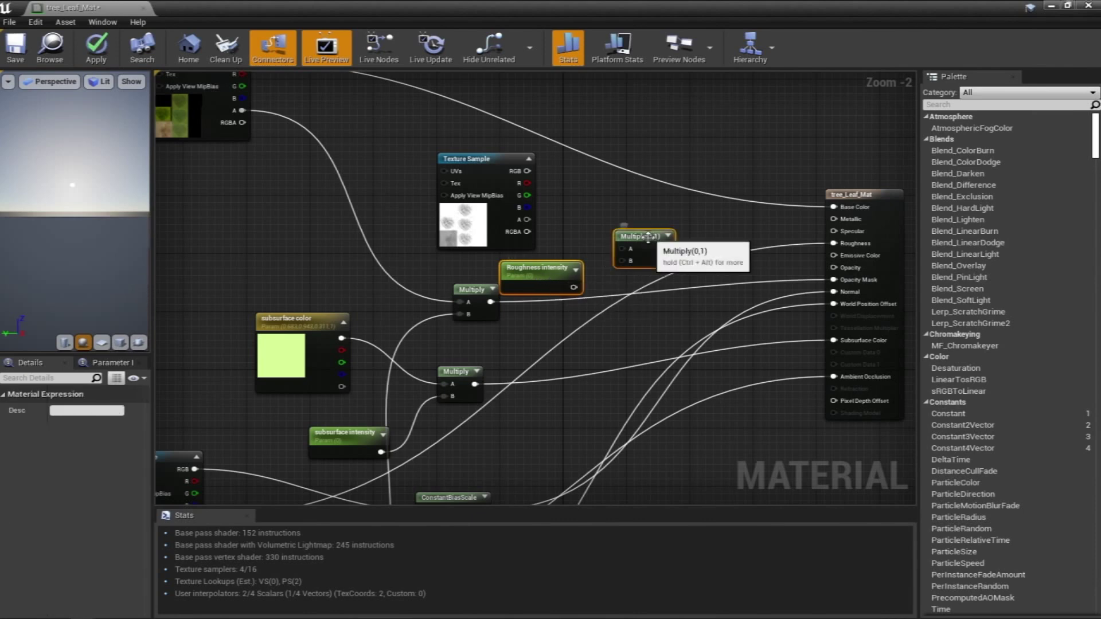
{"action": "key", "text": "ctrl+v"}
{"action": "left_click_drag", "start_coordinate": [723, 193], "coordinate": [699, 97]}
{"action": "left_click", "coordinate": [619, 122]}
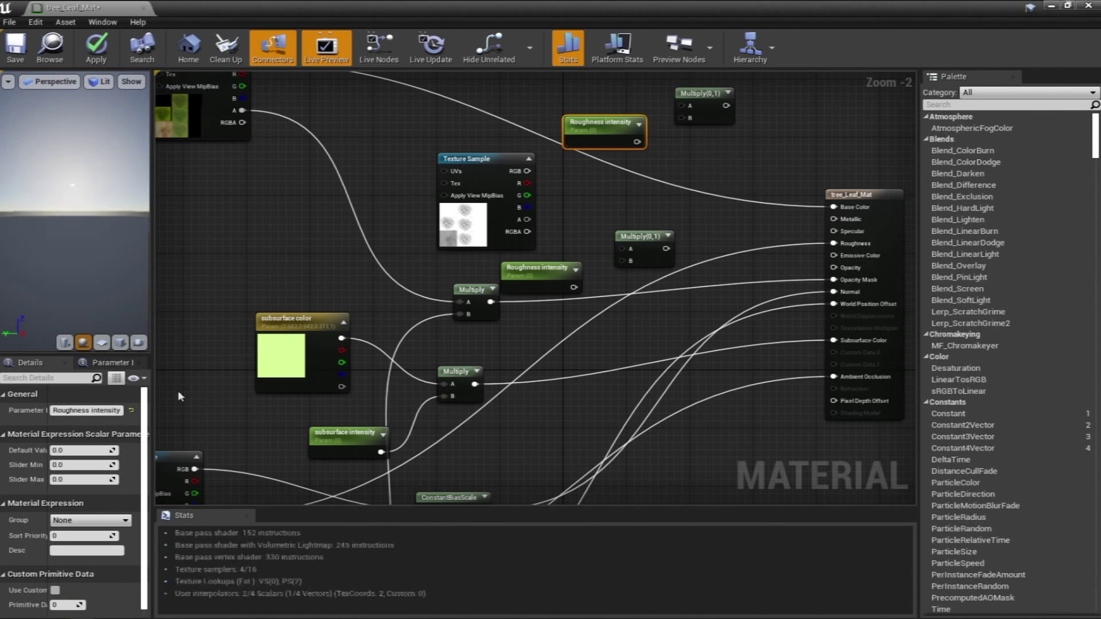
{"action": "double_click", "coordinate": [91, 411]}
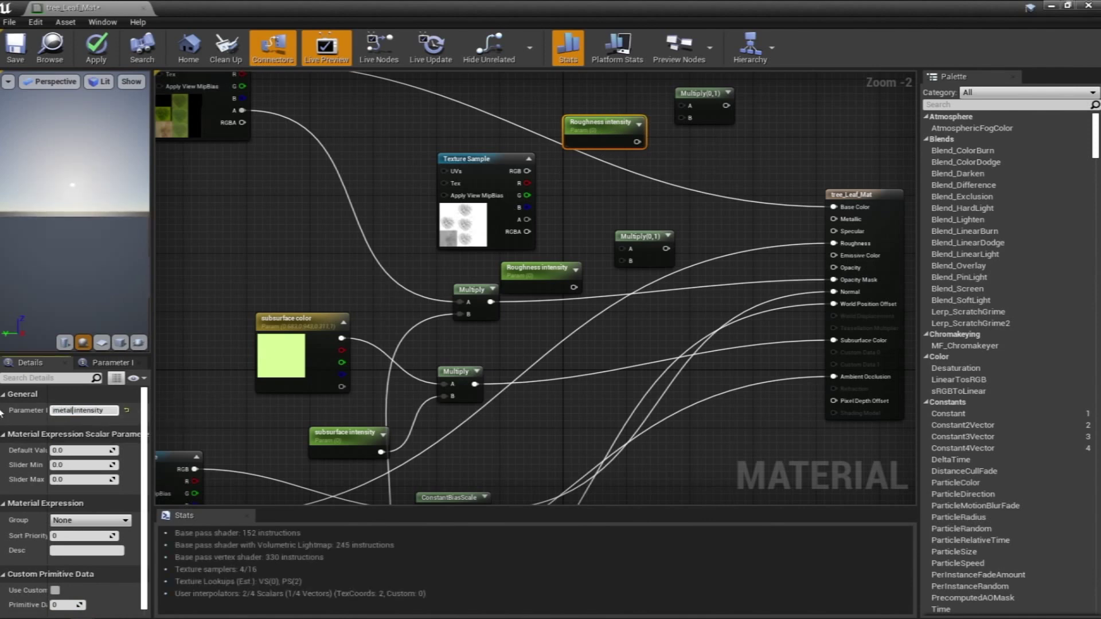
{"action": "key", "text": "Return"}
{"action": "left_click", "coordinate": [563, 200]}
Multiply the roughness texture's RGB by Roughness intensity and connect the result to the material's Roughness input
{"action": "left_click_drag", "start_coordinate": [527, 171], "coordinate": [573, 288]}
{"action": "left_click_drag", "start_coordinate": [652, 248], "coordinate": [772, 231]}
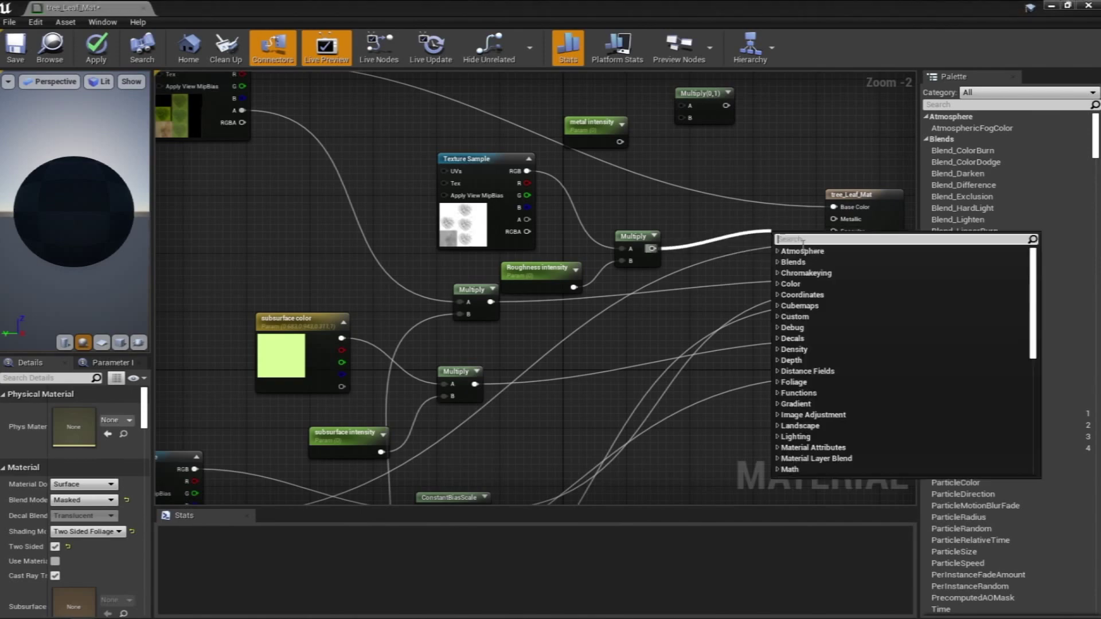
{"action": "left_click", "coordinate": [800, 216]}
{"action": "scroll", "coordinate": [697, 226], "scroll_direction": "down", "scroll_amount": 2}
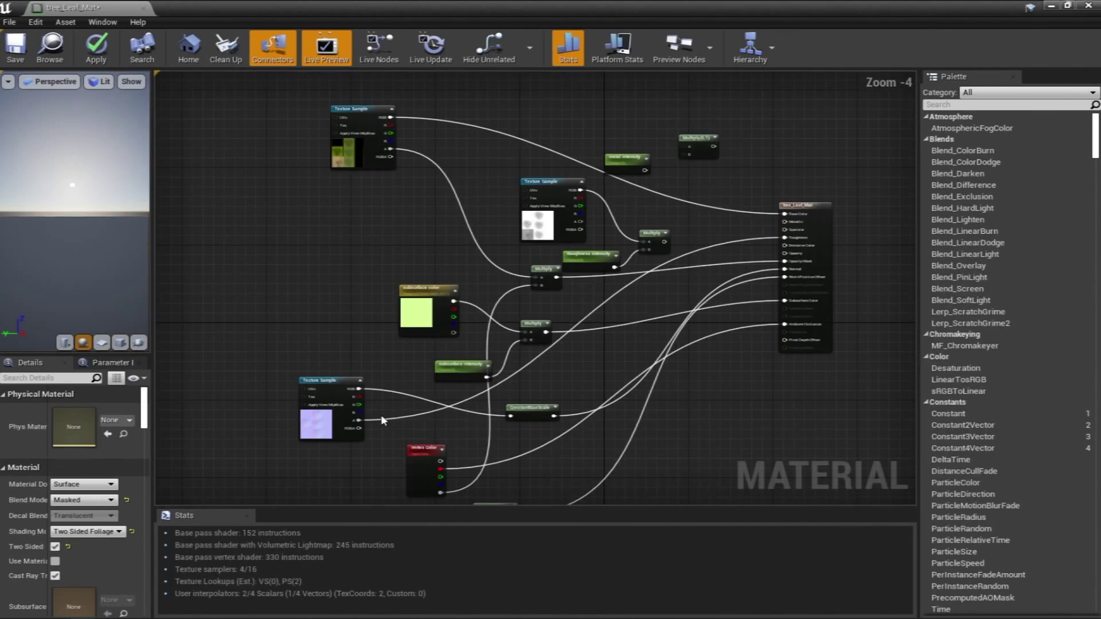
{"action": "scroll", "coordinate": [452, 403], "scroll_direction": "up", "scroll_amount": 1}
{"action": "right_click_drag", "start_coordinate": [756, 182], "coordinate": [652, 224]}
{"action": "left_click_drag", "start_coordinate": [625, 234], "coordinate": [788, 228]}
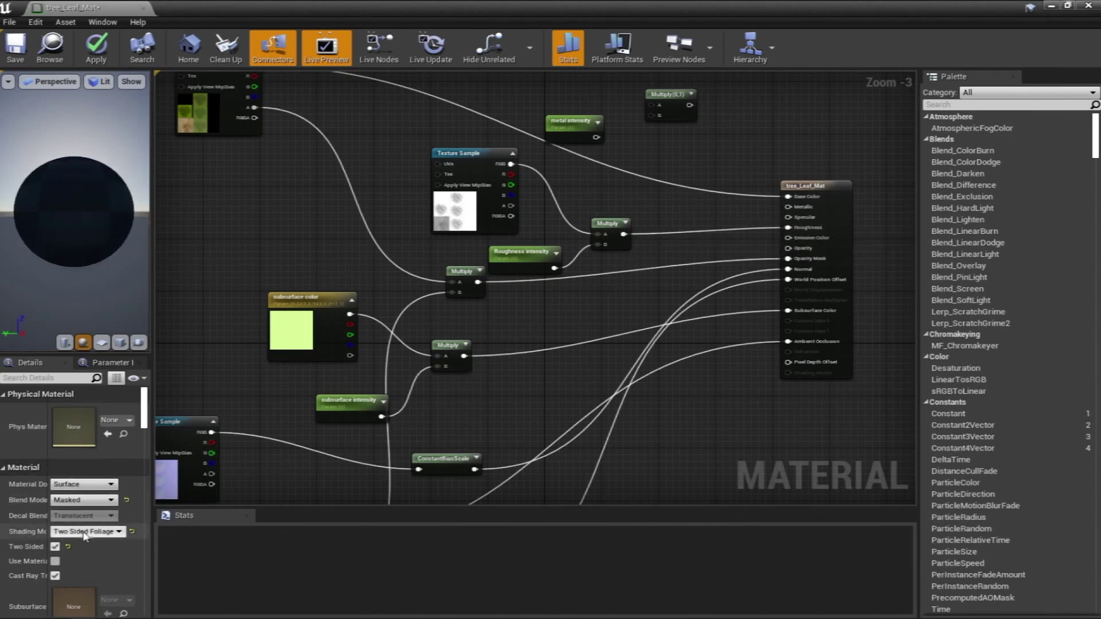
Set the Roughness intensity parameter's default value to 1
{"action": "left_click", "coordinate": [513, 253]}
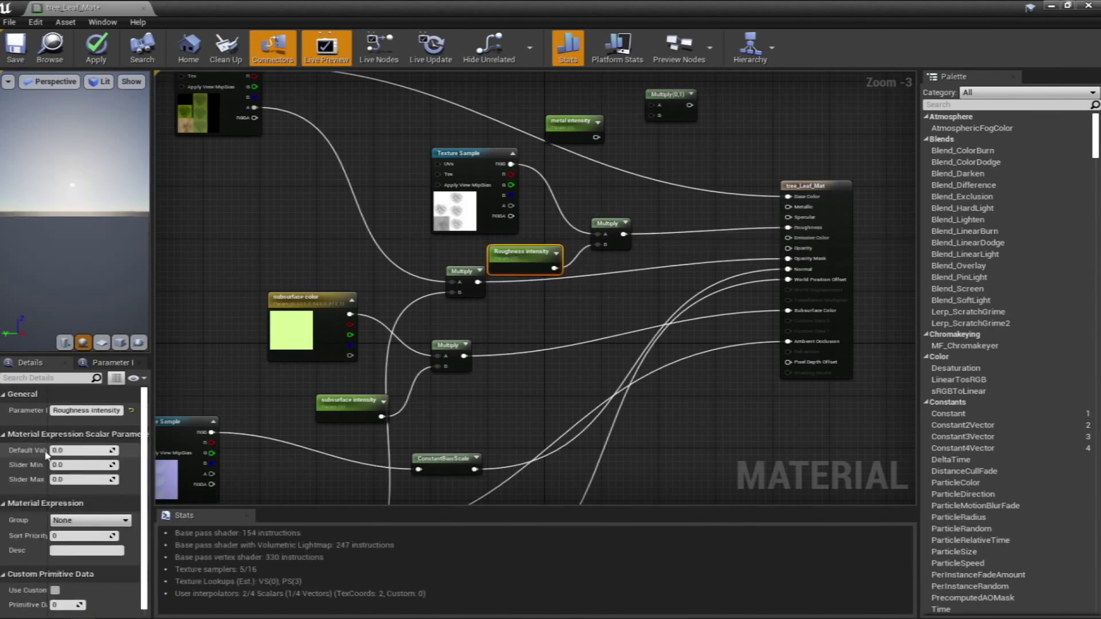
{"action": "type", "text": "1"}
{"action": "key", "text": "Return"}
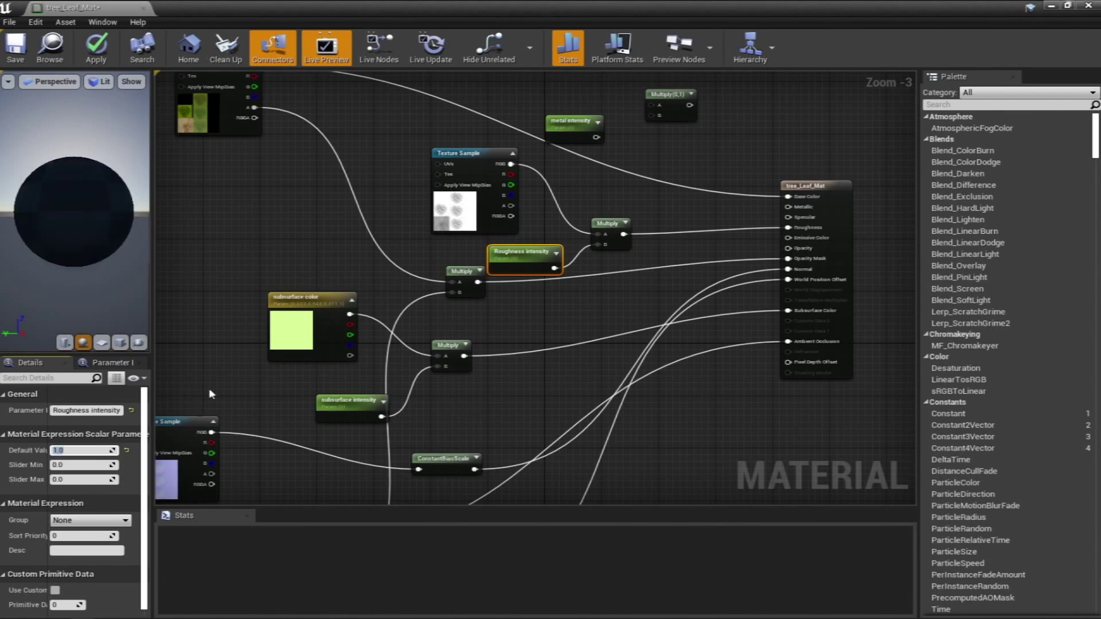
Feed the roughness texture's RGB into the metal intensity Multiply node and connect its result to the Metallic input
{"action": "right_click_drag", "start_coordinate": [571, 171], "coordinate": [605, 250]}
{"action": "left_click_drag", "start_coordinate": [481, 299], "coordinate": [621, 243]}
{"action": "left_click_drag", "start_coordinate": [566, 273], "coordinate": [758, 342]}
Set the metal intensity parameter's default value to 0.6 and apply the material changes
{"action": "left_click_drag", "start_coordinate": [535, 263], "coordinate": [521, 237]}
{"action": "left_click", "coordinate": [91, 450]}
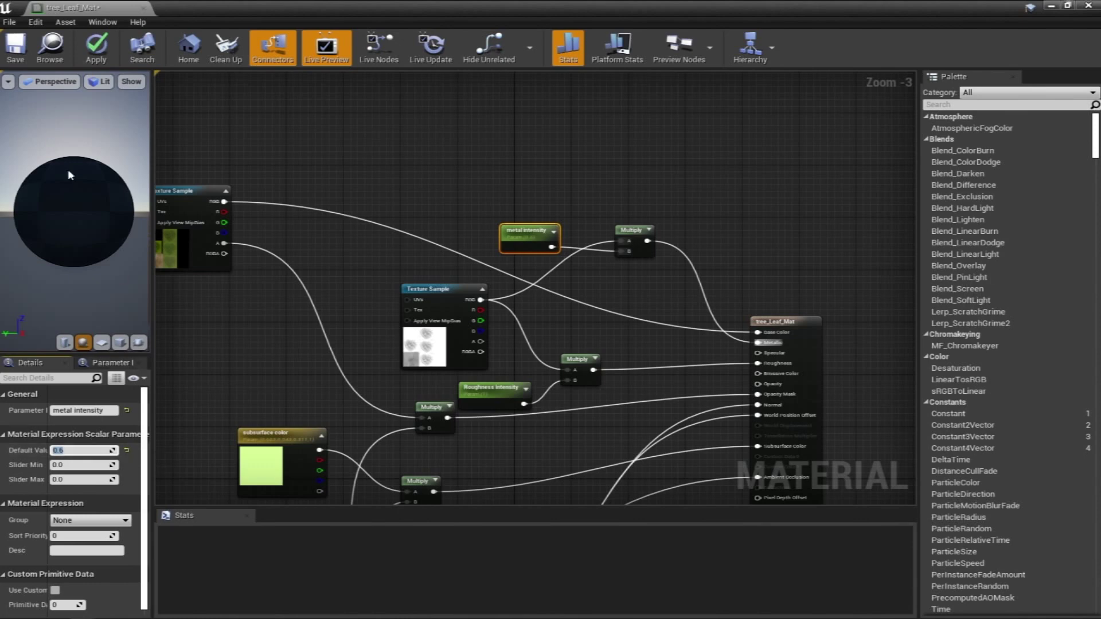
{"action": "left_click", "coordinate": [96, 62]}
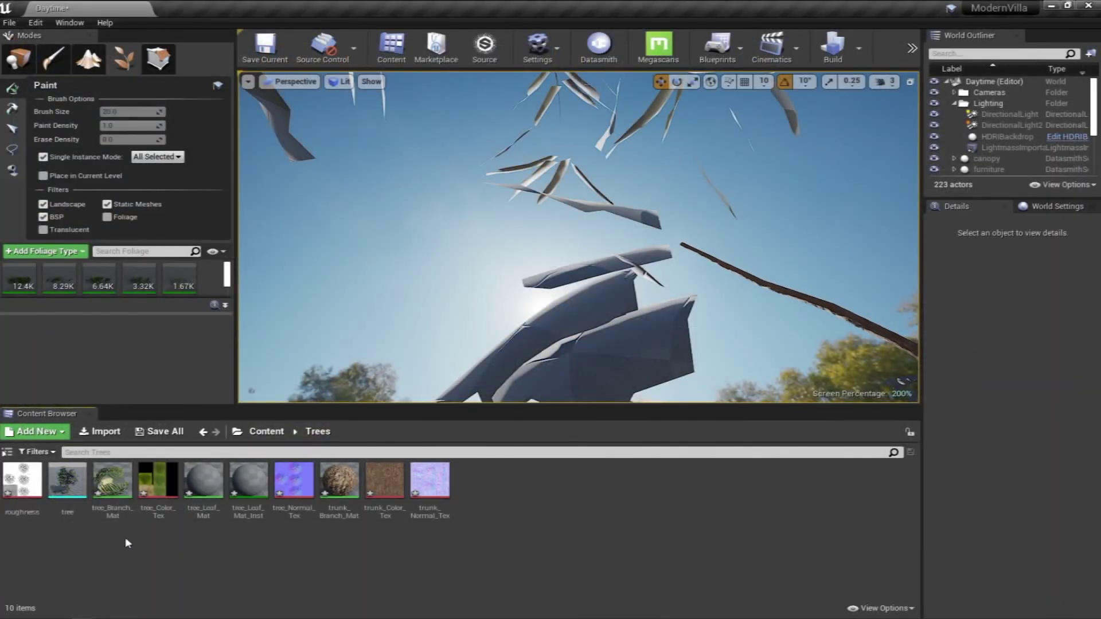
Open tree_Leaf_Mat_Inst beside the level view and enable overrides for its metal intensity and Roughness intensity parameters
{"action": "double_click", "coordinate": [249, 481]}
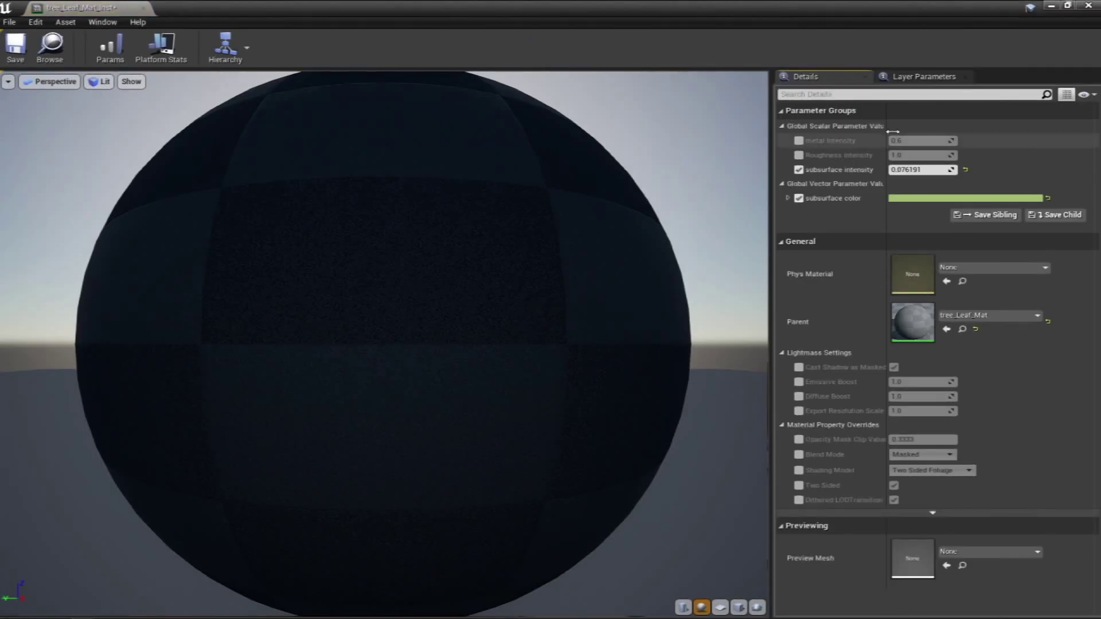
{"action": "left_click", "coordinate": [798, 141]}
{"action": "left_click", "coordinate": [799, 155]}
{"action": "left_click_drag", "start_coordinate": [802, 13], "coordinate": [167, 306]}
{"action": "right_click_drag", "start_coordinate": [677, 191], "coordinate": [675, 304]}
{"action": "key", "text": "s"}
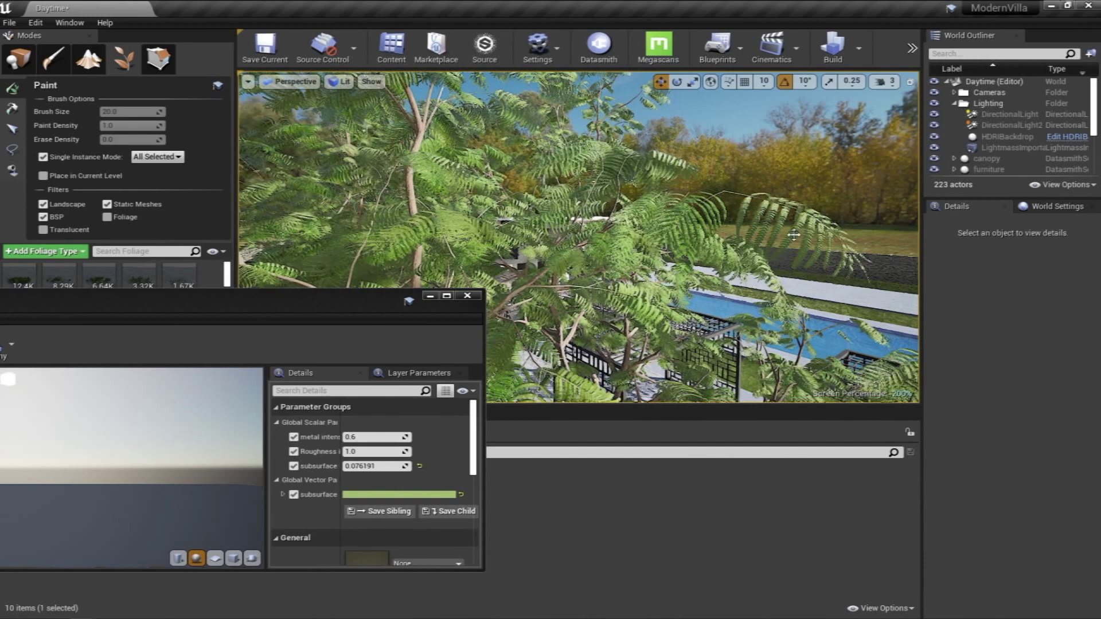
Set the instance's Roughness intensity to 0.4 and metal intensity to 0.7, and close the material instance
{"action": "left_click", "coordinate": [407, 450]}
{"action": "type", "text": "0.4"}
{"action": "key", "text": "Return"}
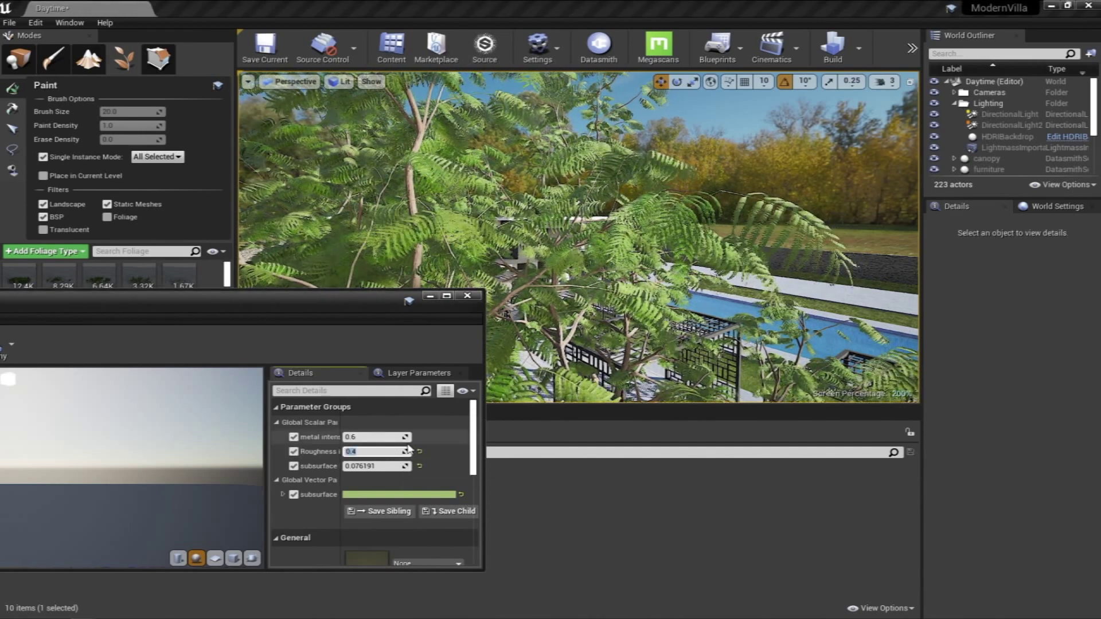
{"action": "left_click", "coordinate": [381, 436]}
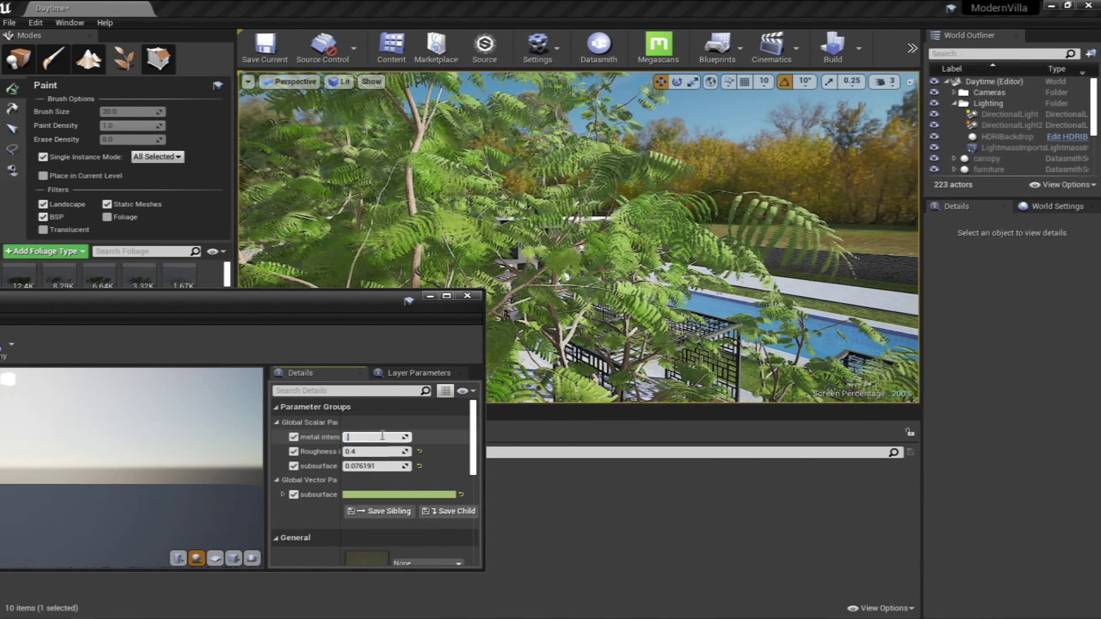
{"action": "type", "text": "0.7"}
{"action": "key", "text": "Return"}
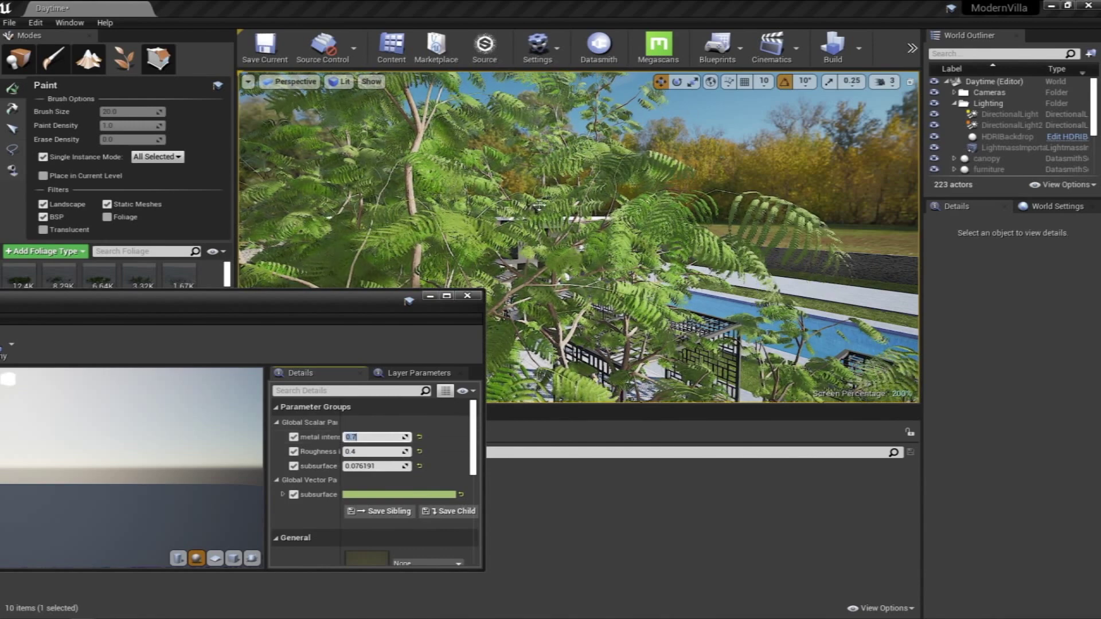
{"action": "left_click", "coordinate": [475, 296]}
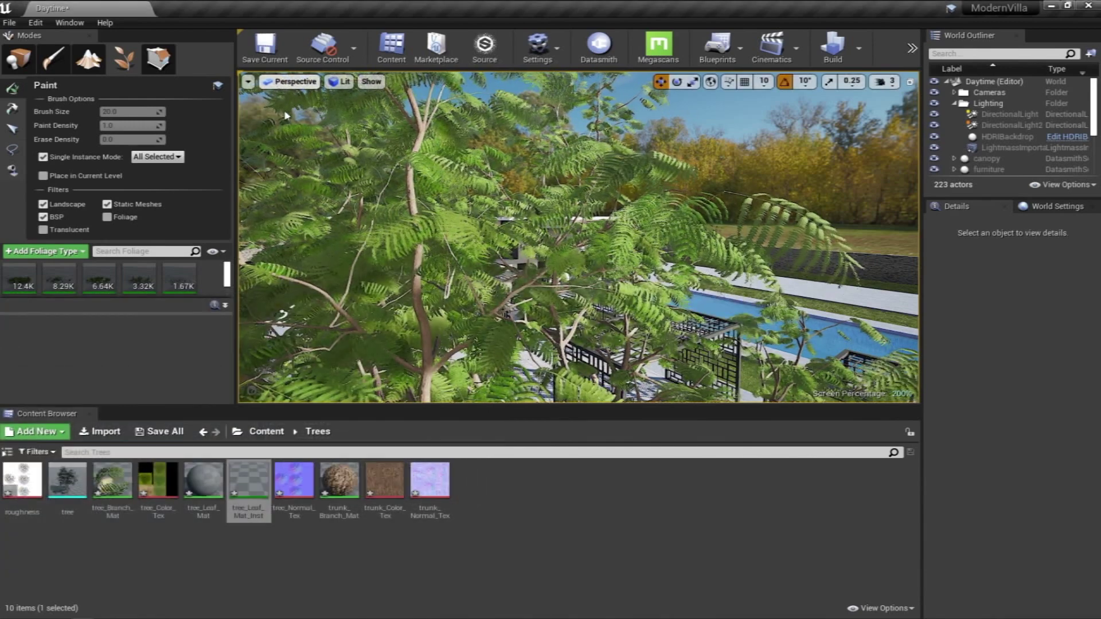
Leave foliage mode, pilot CineCameraActor5, and frame the tree branches against the lattice panels, checking the shot full screen
{"action": "left_click", "coordinate": [25, 65]}
{"action": "left_click", "coordinate": [292, 85]}
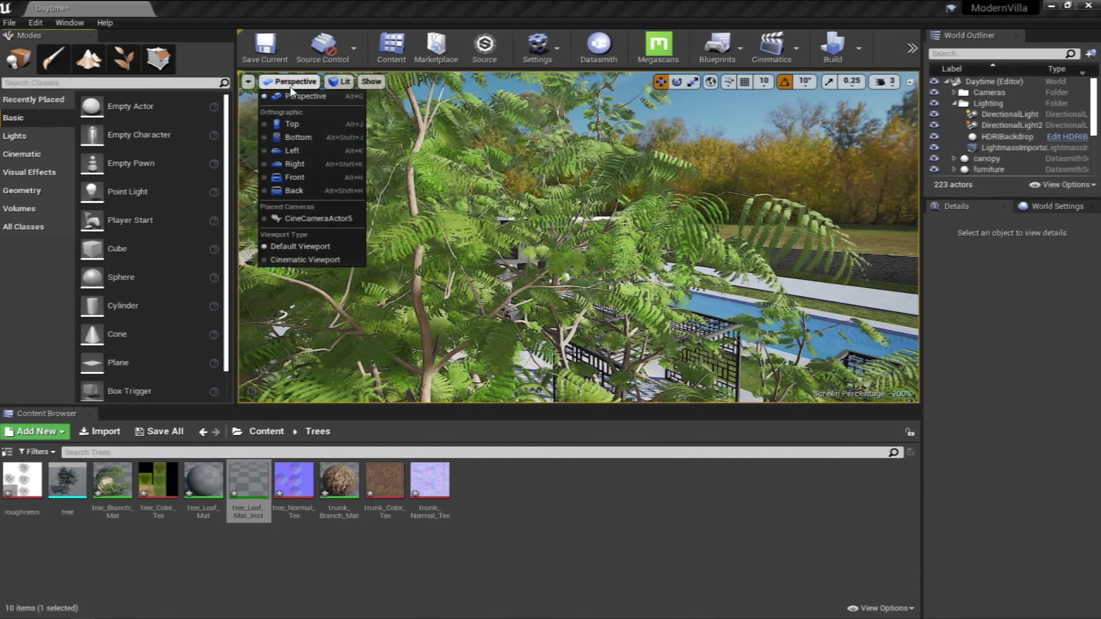
{"action": "left_click", "coordinate": [312, 219]}
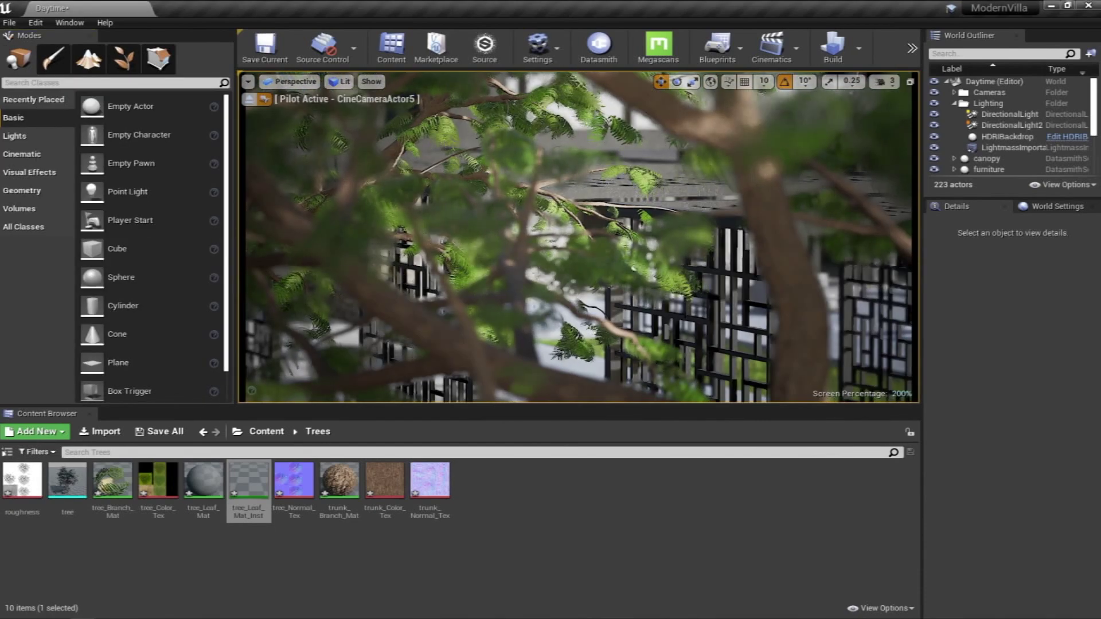
{"action": "right_click_drag", "start_coordinate": [579, 229], "coordinate": [579, 264]}
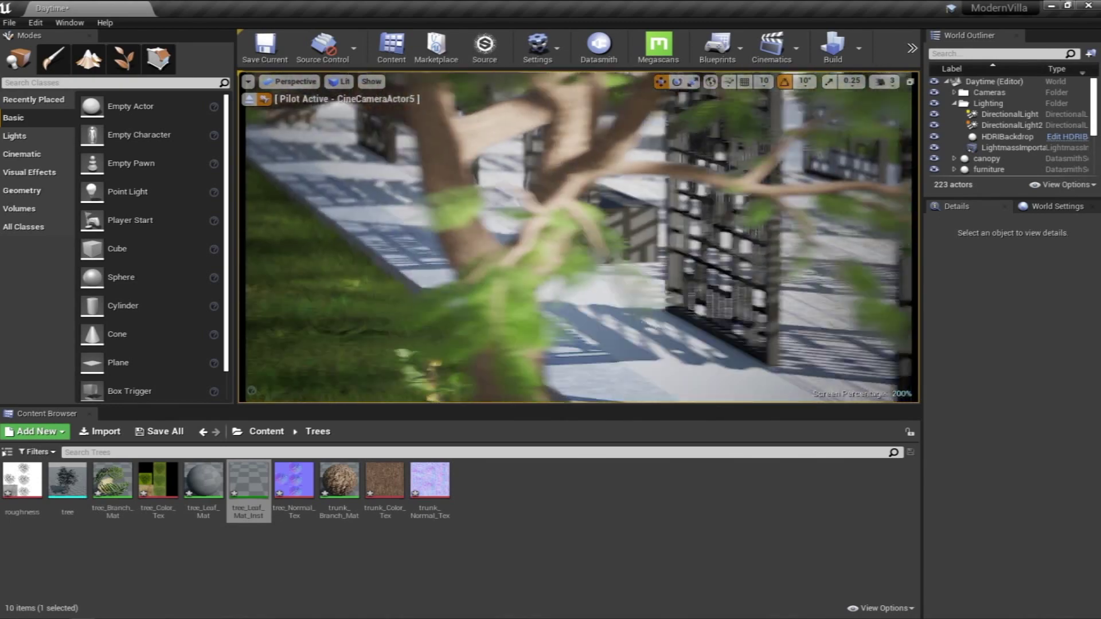
{"action": "key", "text": "F11"}
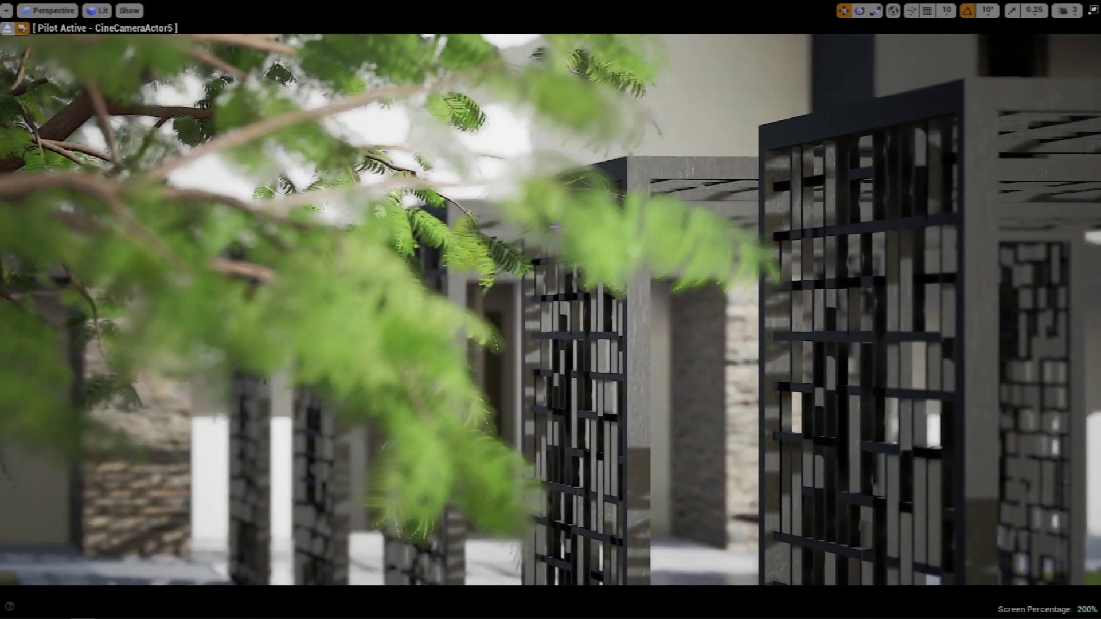
{"action": "left_click", "coordinate": [1092, 10]}
Search the scene's actors for wind and delete the existing WindDirectionalSource1
{"action": "left_click", "coordinate": [1018, 54]}
{"action": "type", "text": "win"}
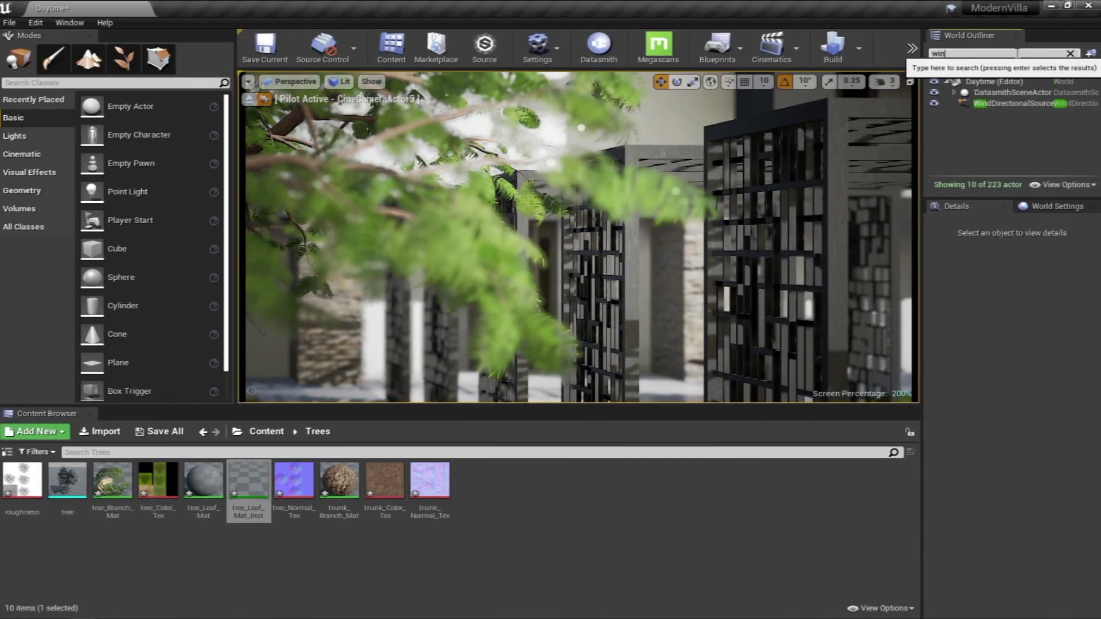
{"action": "type", "text": "d"}
{"action": "left_click", "coordinate": [1014, 105]}
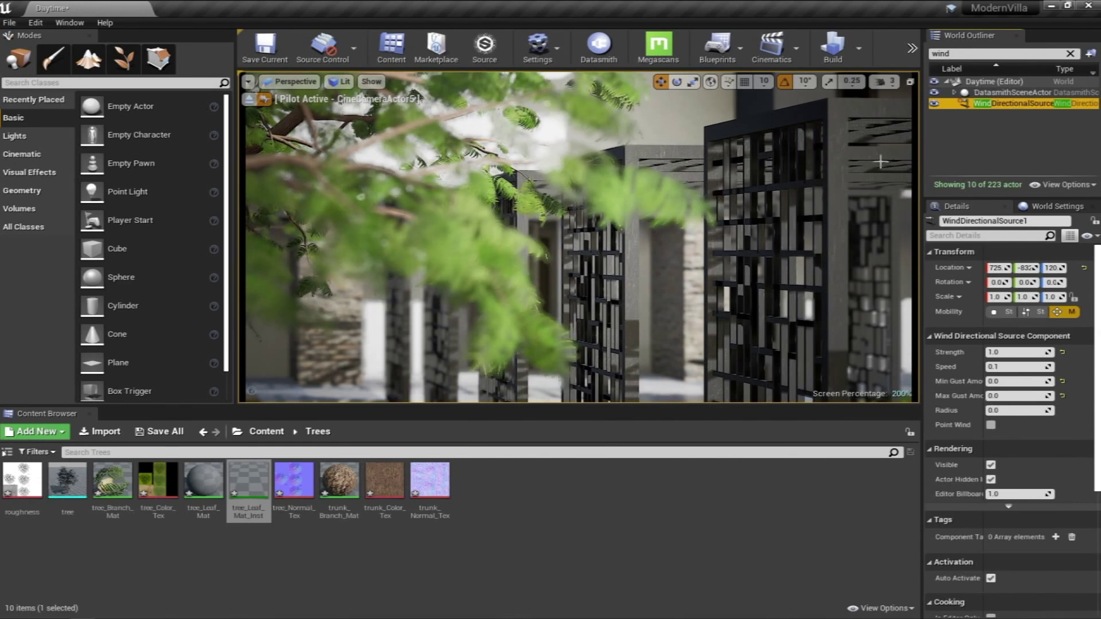
{"action": "key", "text": "BackSpace"}
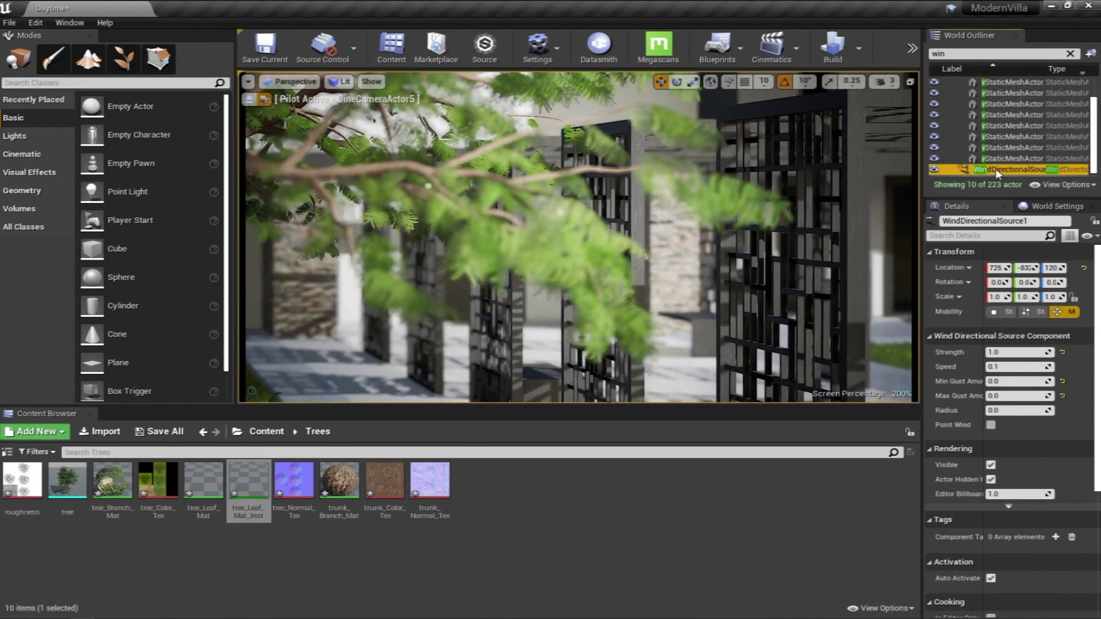
{"action": "key", "text": "Delete"}
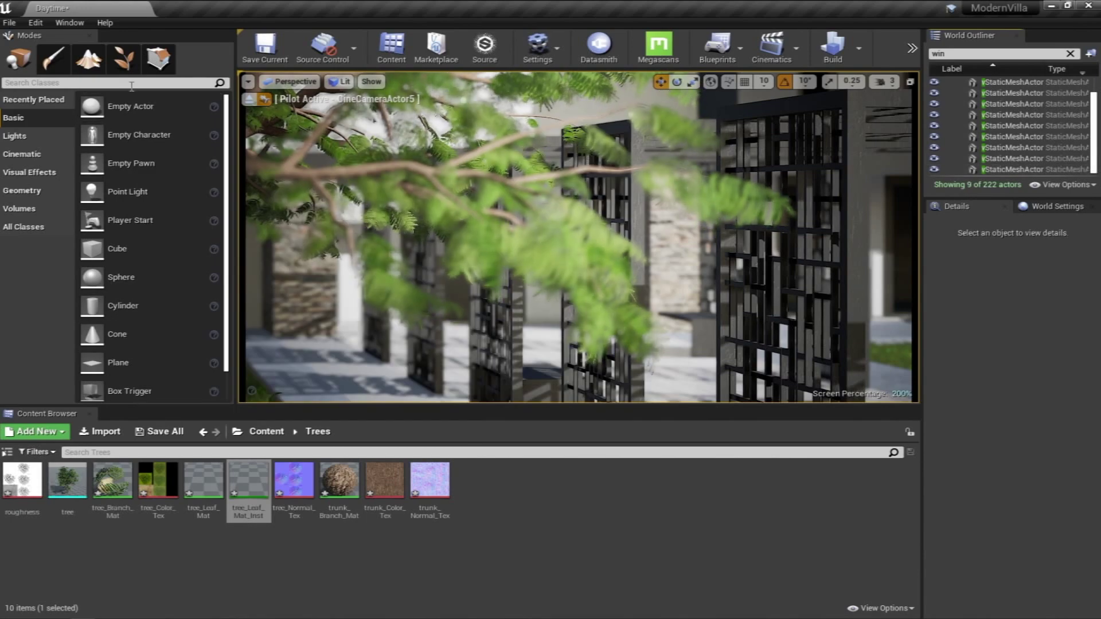
Place a new Wind Directional Source near the tree and set its speed to 0.07
{"action": "type", "text": "wind"}
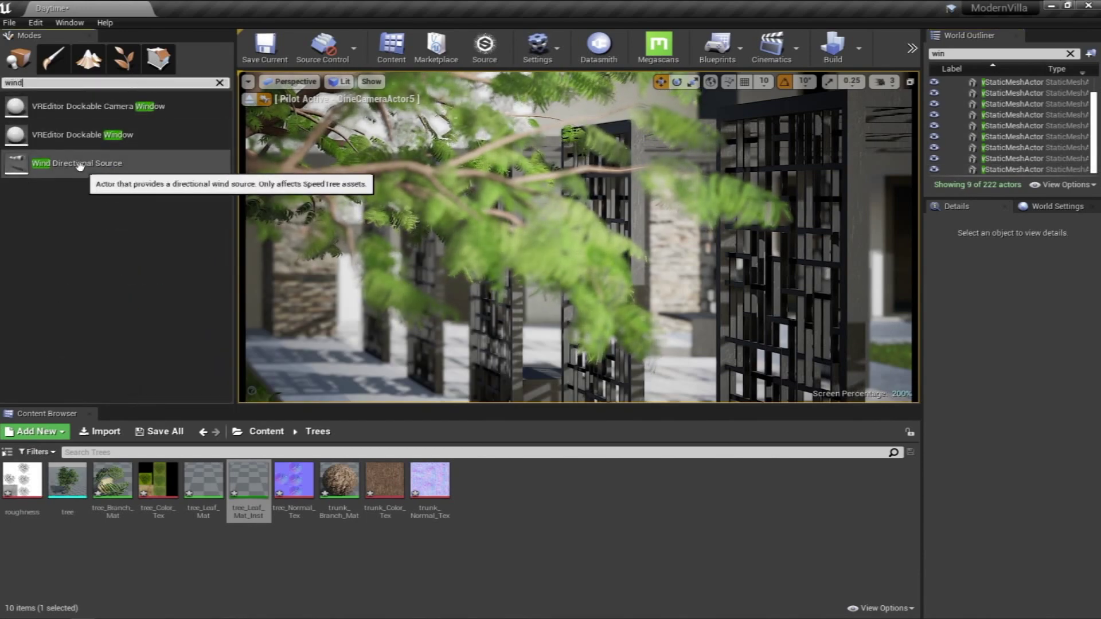
{"action": "left_click_drag", "start_coordinate": [79, 165], "coordinate": [362, 398]}
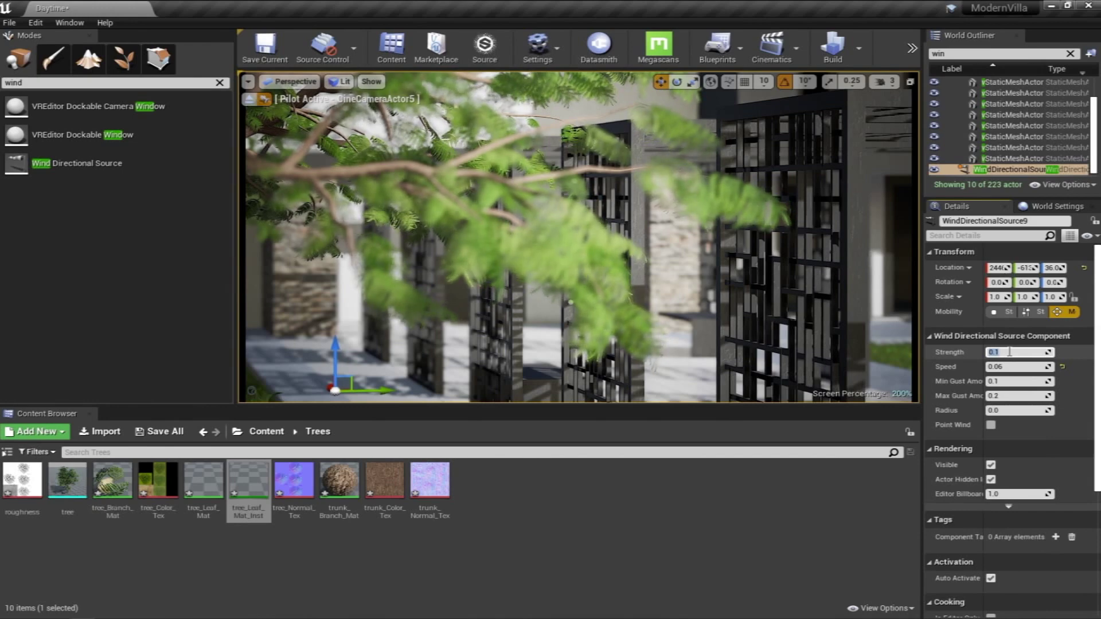
{"action": "right_click_drag", "start_coordinate": [579, 238], "coordinate": [502, 275]}
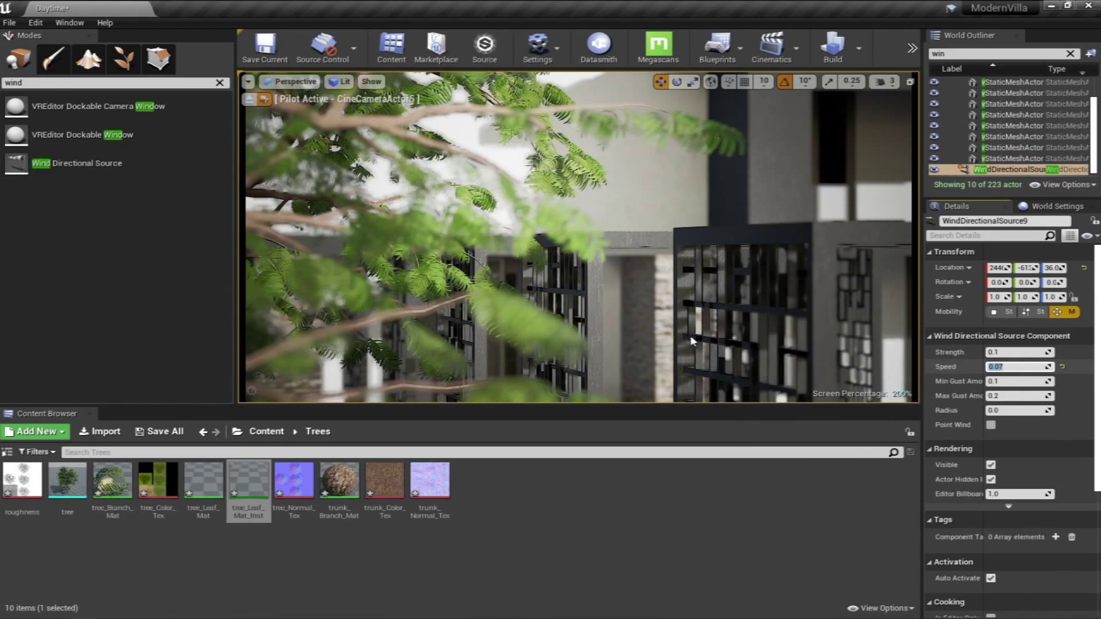
Reframe the piloted camera on the tree trunks in front of the lattice panels and check the wind motion full screen
{"action": "right_click_drag", "start_coordinate": [579, 238], "coordinate": [596, 224]}
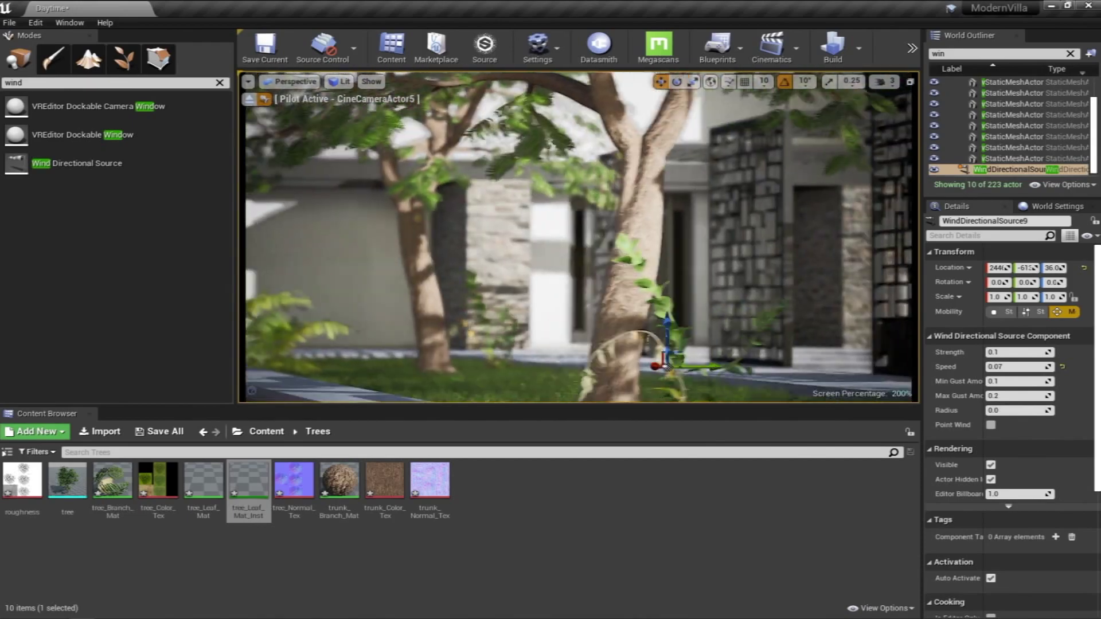
{"action": "key", "text": "F11"}
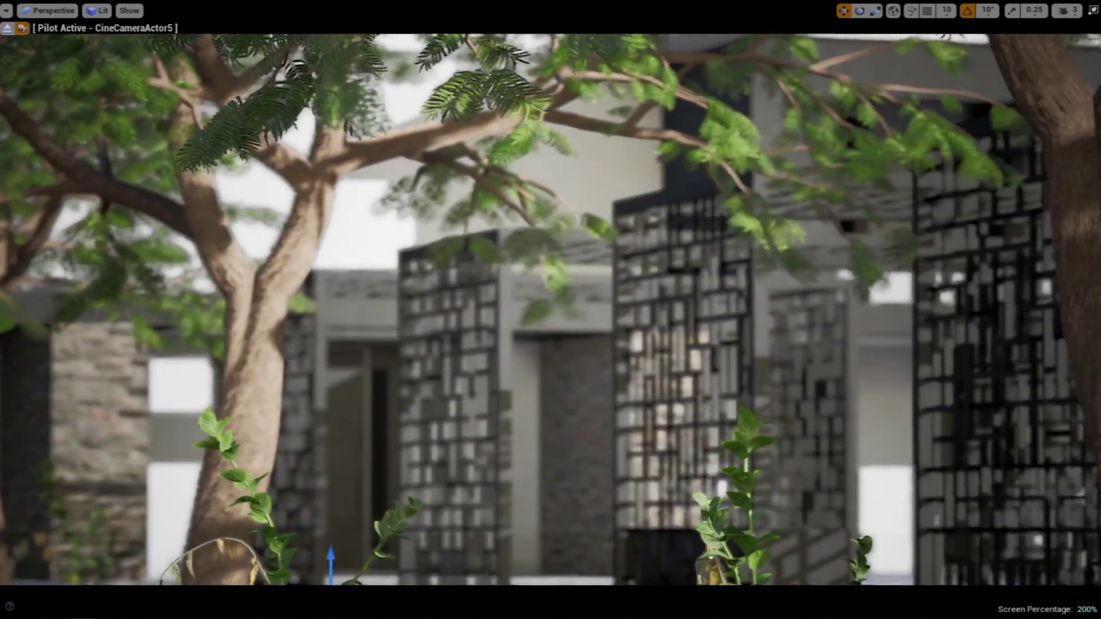
{"action": "right_click_drag", "start_coordinate": [550, 309], "coordinate": [507, 155]}
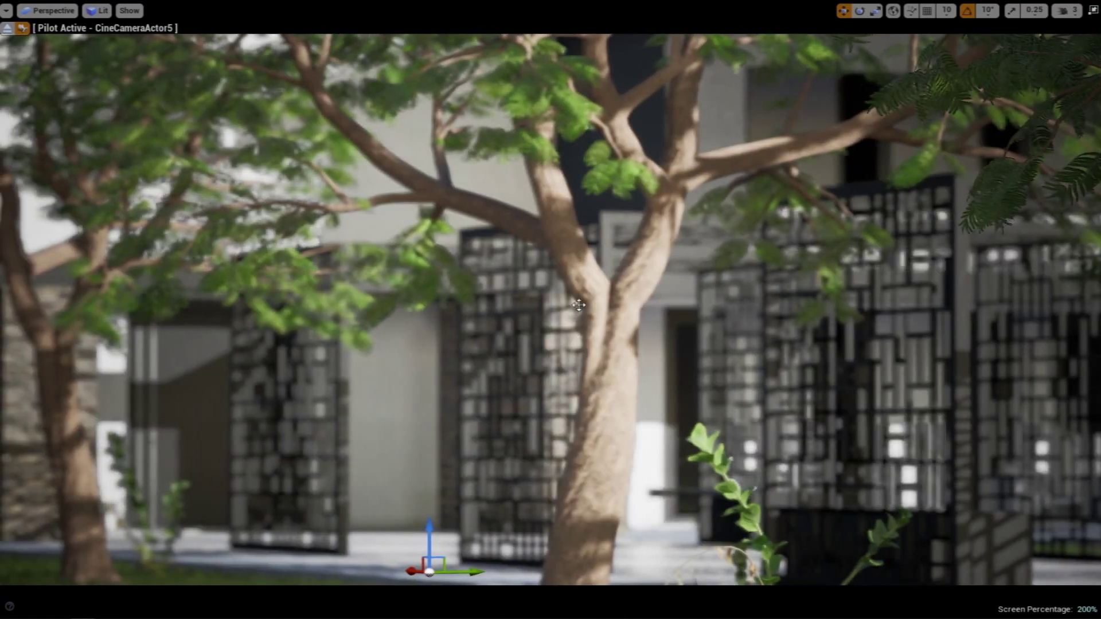
{"action": "key", "text": "F11"}
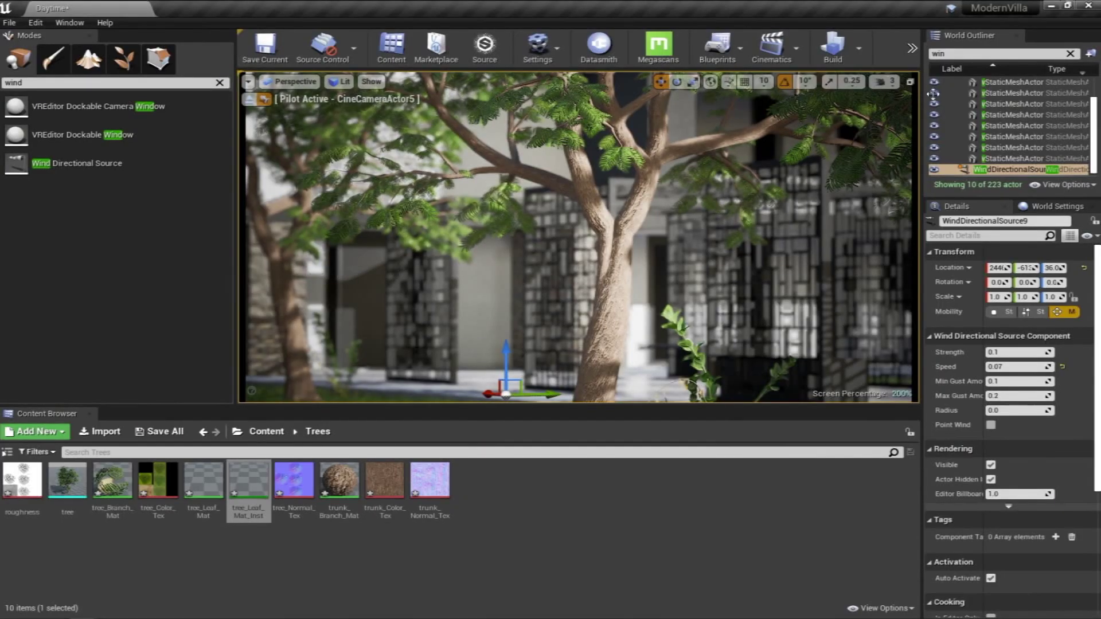
Filter the scene's actors by "cin", select CineCameraActor5 and bring its focus settings into view
{"action": "left_click", "coordinate": [980, 58]}
{"action": "key", "text": "BackSpace"}
{"action": "key", "text": "BackSpace"}
{"action": "key", "text": "BackSpace"}
{"action": "type", "text": "cin"}
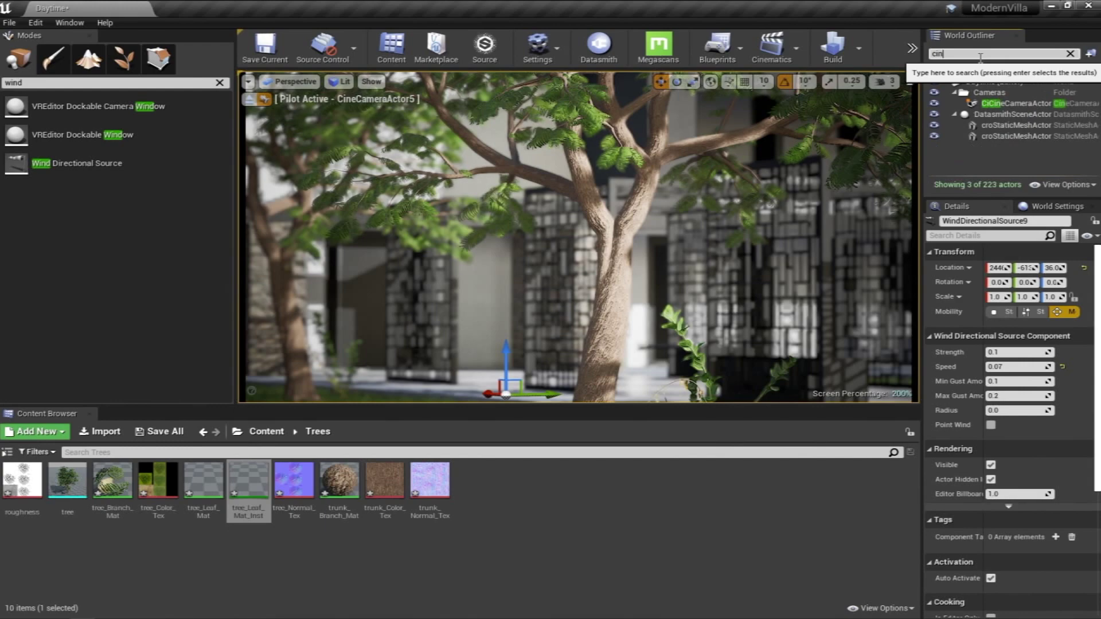
{"action": "left_click", "coordinate": [1044, 102]}
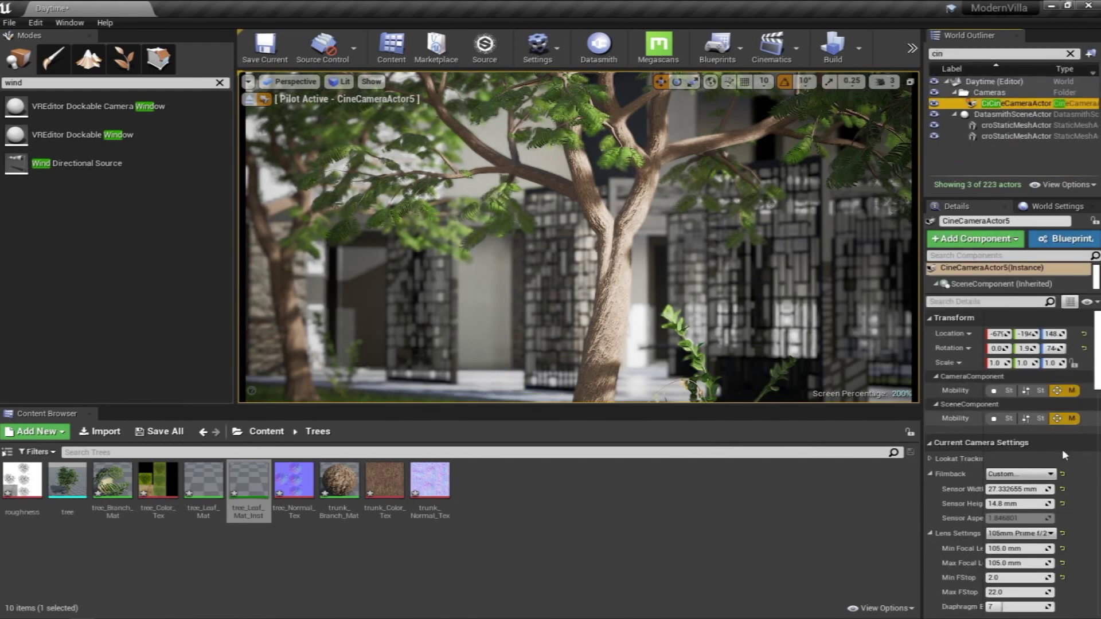
{"action": "scroll", "coordinate": [1087, 364], "scroll_direction": "down", "scroll_amount": 3}
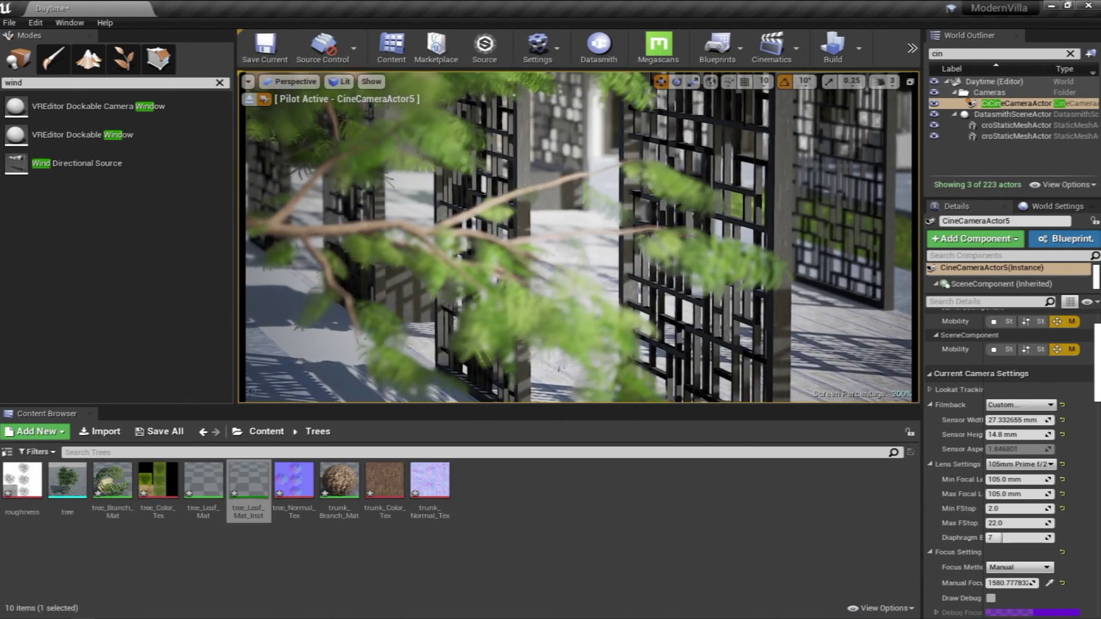
Sample the camera's manual focus distance from the scene, and reduce it to about 919.4 to focus on the foreground branch
{"action": "left_click", "coordinate": [1049, 582]}
{"action": "left_click", "coordinate": [575, 337]}
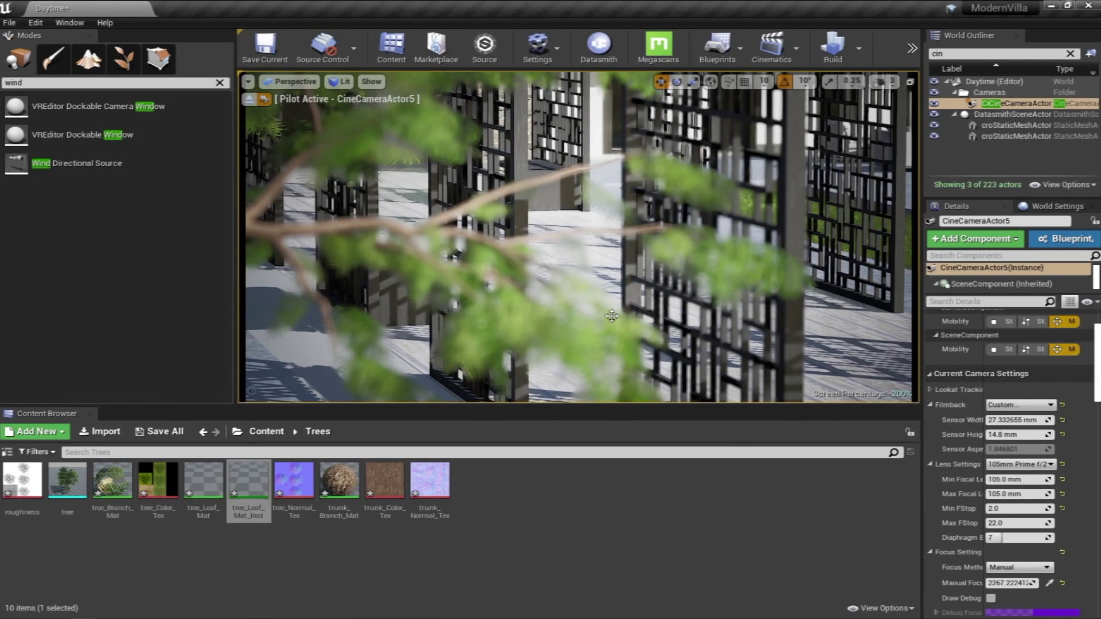
{"action": "left_click_drag", "start_coordinate": [1030, 582], "coordinate": [1010, 583]}
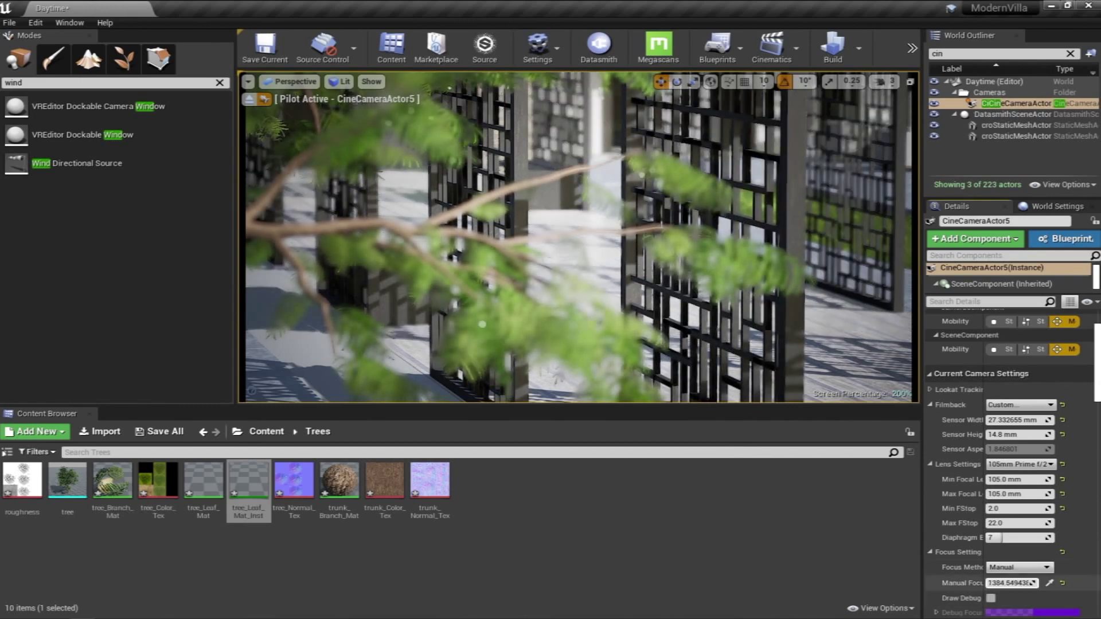
{"action": "left_click_drag", "start_coordinate": [1010, 582], "coordinate": [1003, 582]}
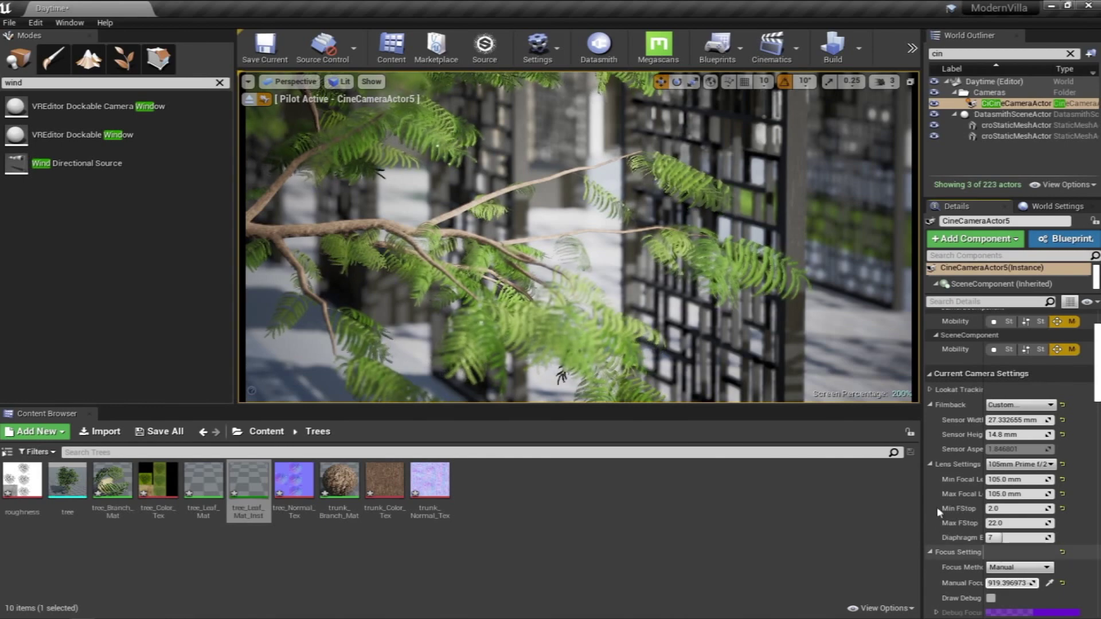
Reframe the camera on the tree trunk beside the paved path and sample the focus distance from the stone wall
{"action": "right_click_drag", "start_coordinate": [637, 294], "coordinate": [599, 407]}
{"action": "right_click_drag", "start_coordinate": [596, 177], "coordinate": [515, 181]}
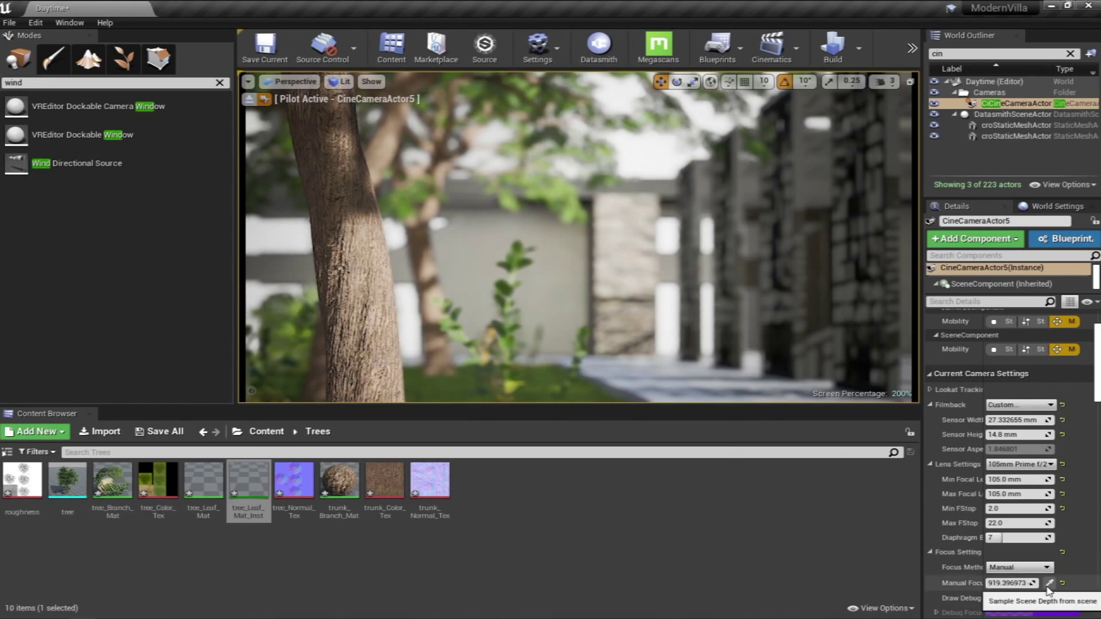
{"action": "left_click", "coordinate": [1048, 584]}
{"action": "left_click", "coordinate": [620, 240]}
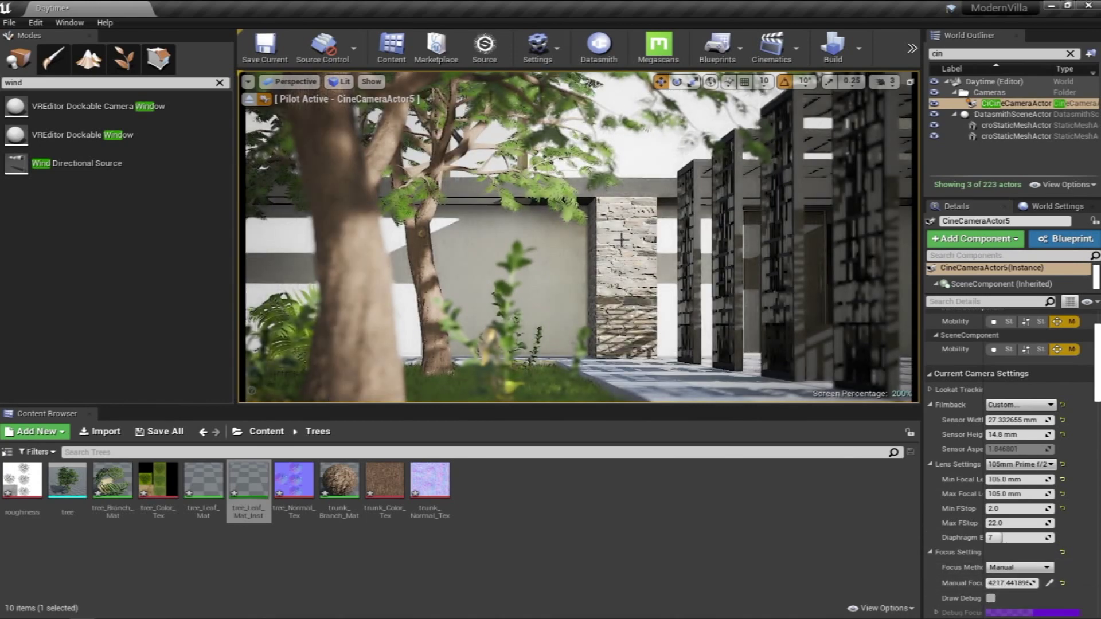
Tilt the camera toward the tree canopy and adjust the manual focus distance to about 1623.1 for the nearer branches
{"action": "right_click_drag", "start_coordinate": [589, 230], "coordinate": [605, 208]}
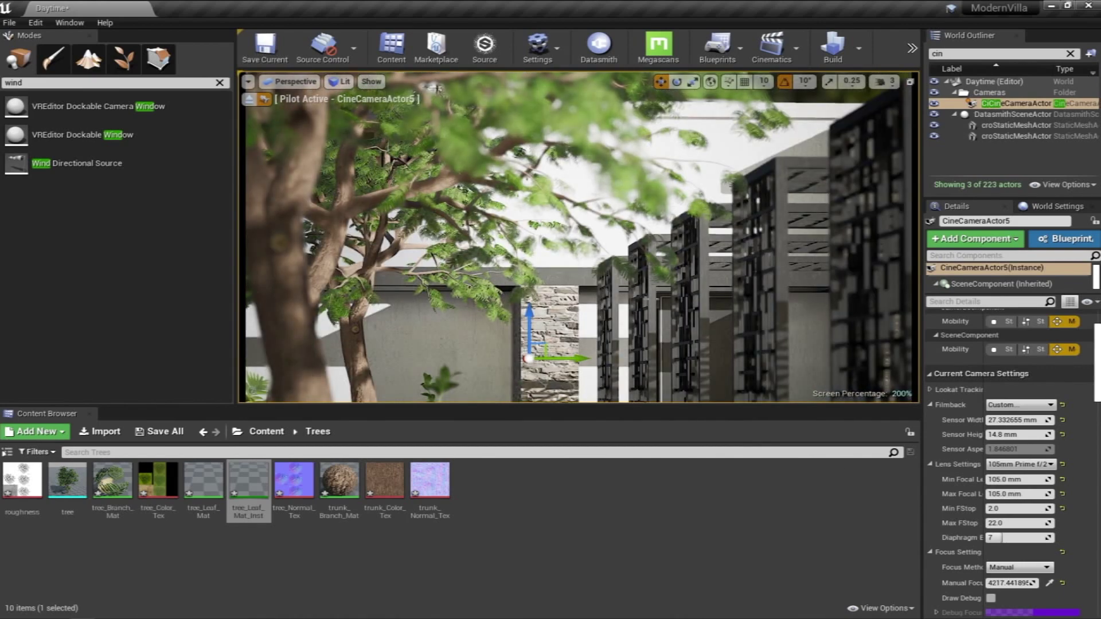
{"action": "left_click", "coordinate": [1050, 586]}
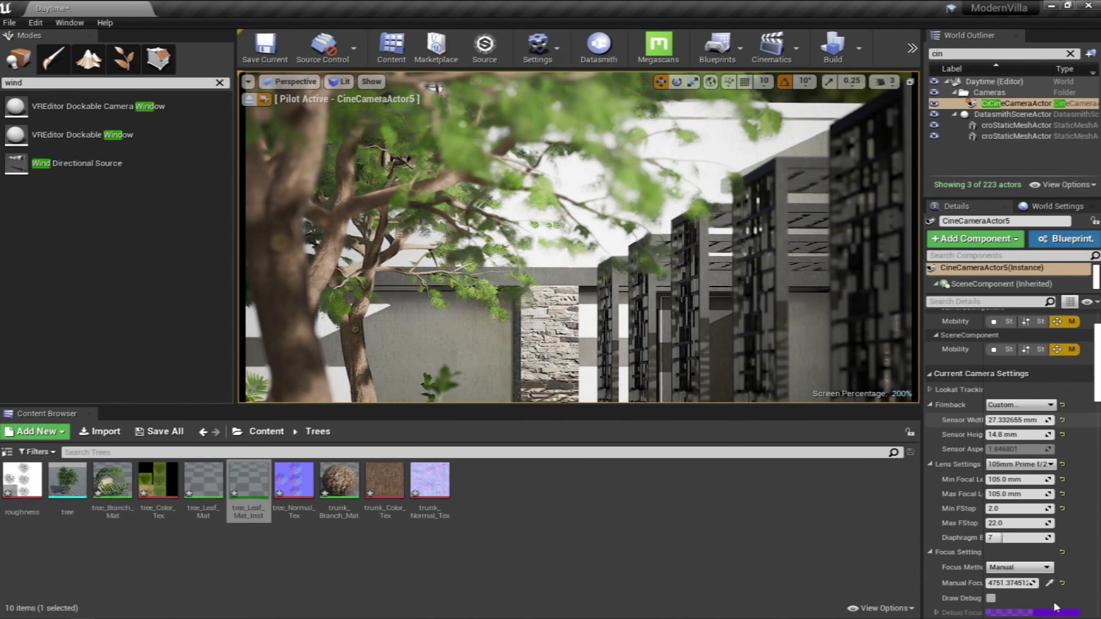
{"action": "left_click", "coordinate": [713, 231]}
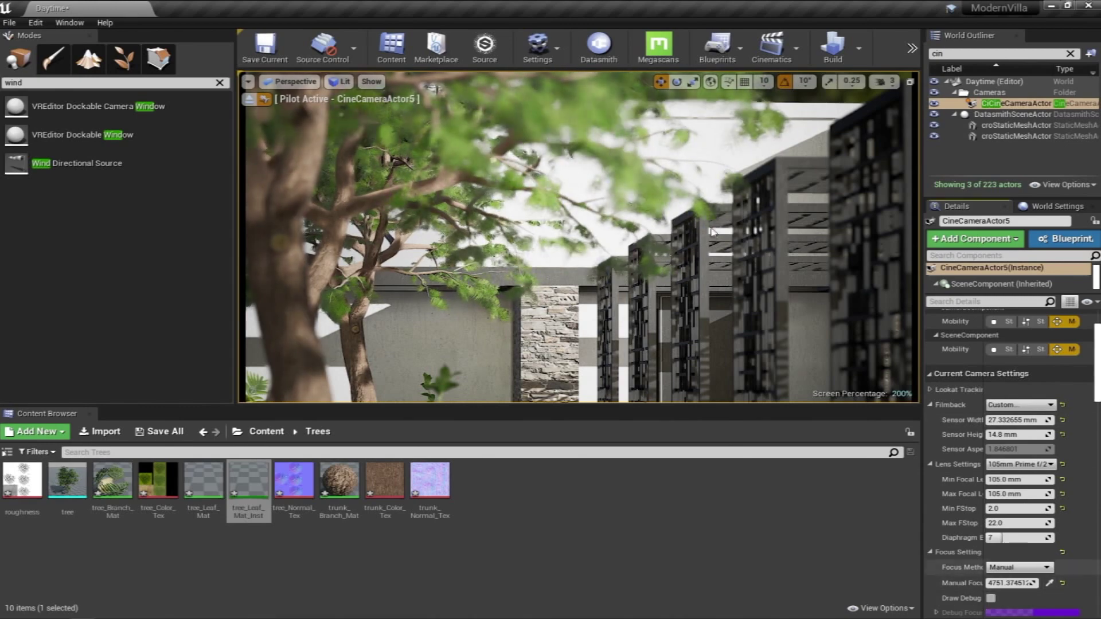
{"action": "left_click", "coordinate": [475, 142]}
{"action": "mouse_move", "coordinate": [1013, 583]}
{"action": "left_mouse_down"}
{"action": "mouse_move", "coordinate": [1031, 584]}
{"action": "mouse_move", "coordinate": [998, 584]}
{"action": "mouse_move", "coordinate": [1016, 583]}
{"action": "left_mouse_up"}
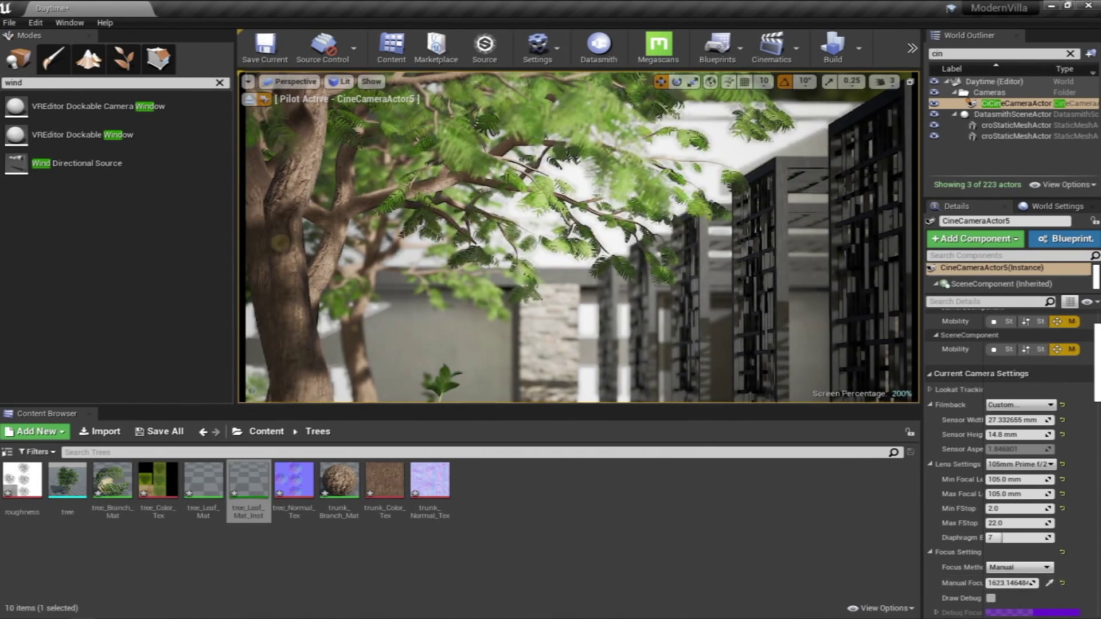
Move the camera to show both trees before the lattice panels and check the shot full screen
{"action": "right_click_drag", "start_coordinate": [280, 243], "coordinate": [299, 243]}
{"action": "key", "text": "F11"}
{"action": "right_click_drag", "start_coordinate": [174, 244], "coordinate": [149, 270]}
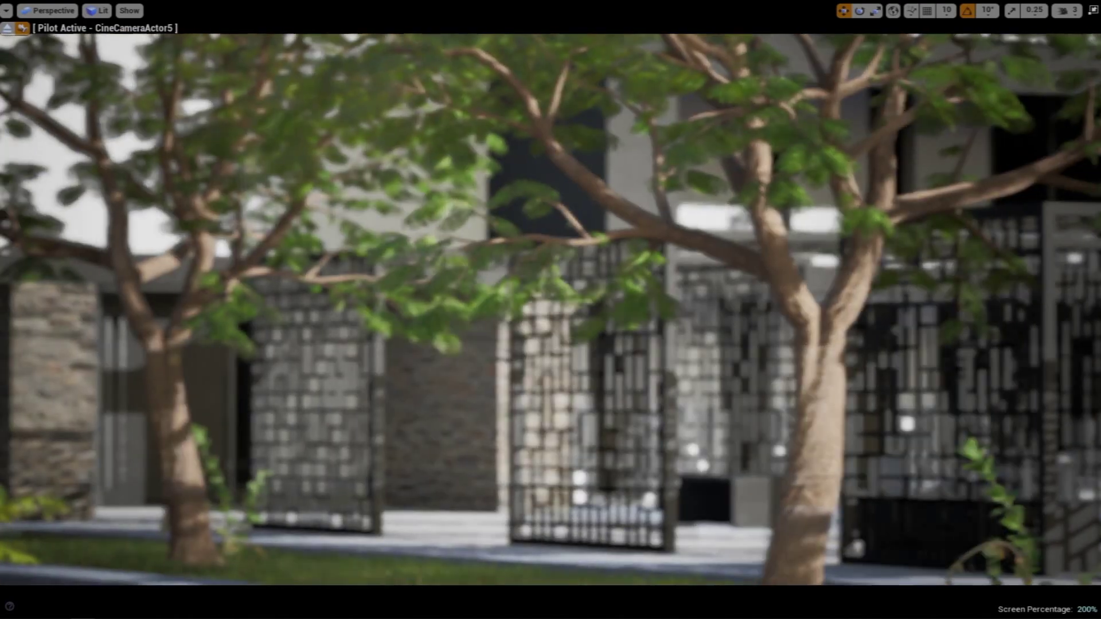
{"action": "key", "text": "F11"}
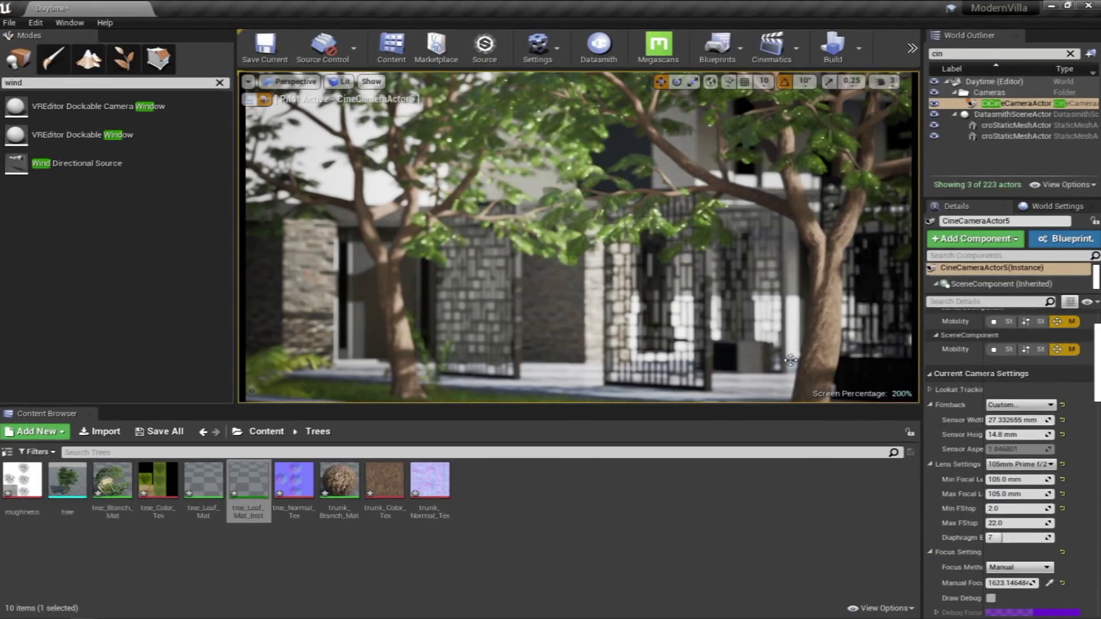
Sample the camera's focus distance from different scene points, ending with a manual focus of about 2843.9 on the tree
{"action": "left_click", "coordinate": [1049, 584]}
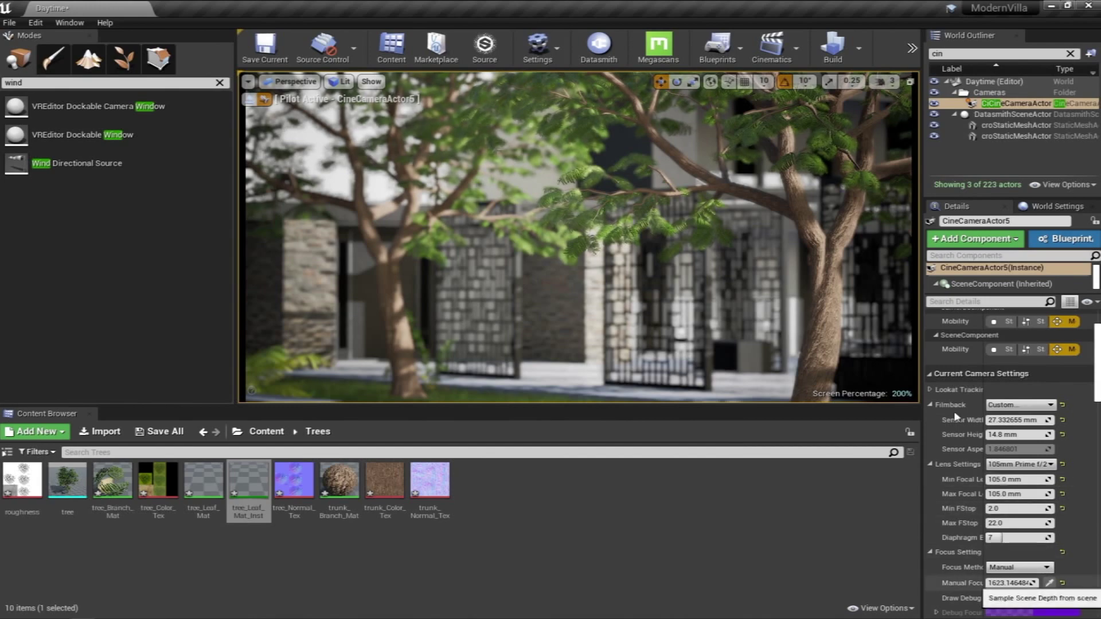
{"action": "left_click", "coordinate": [568, 230]}
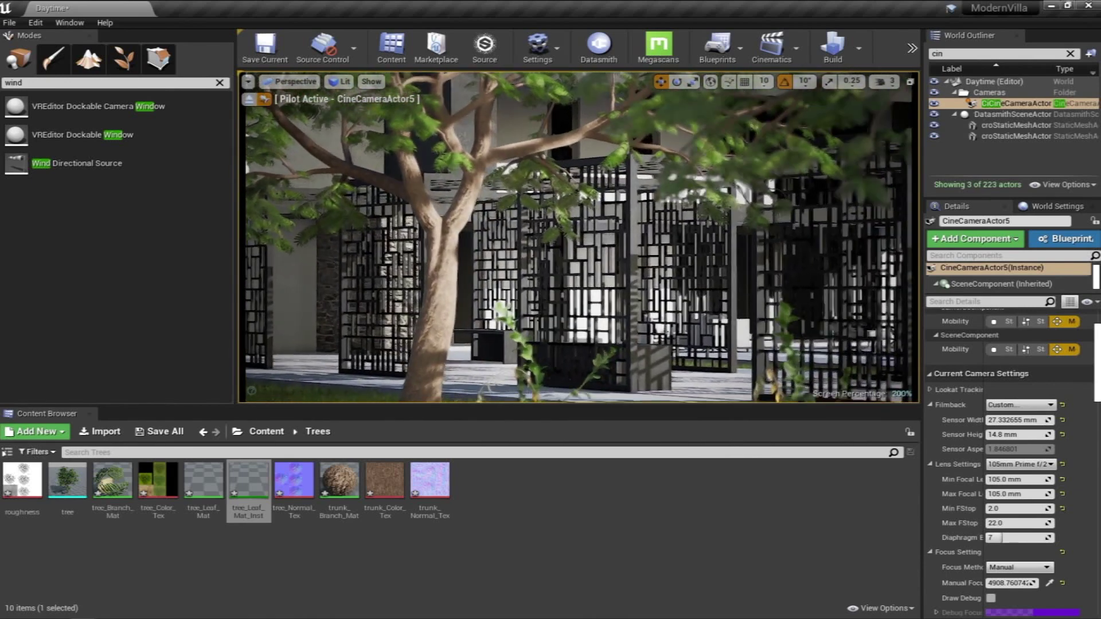
{"action": "left_click", "coordinate": [566, 246]}
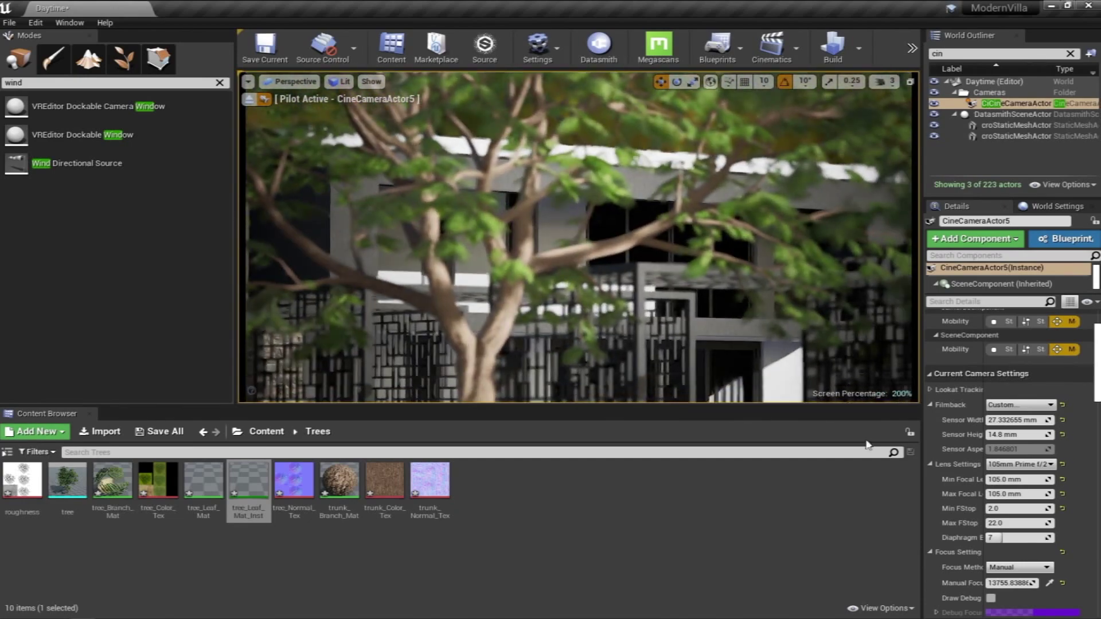
{"action": "left_click", "coordinate": [1048, 583]}
{"action": "left_click", "coordinate": [525, 272]}
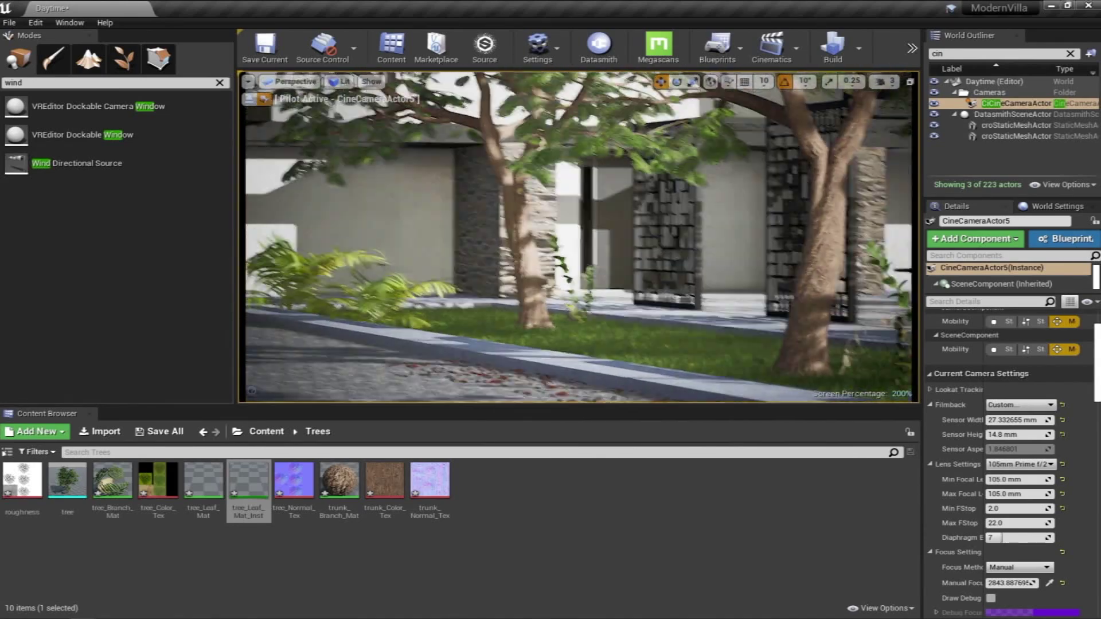
View the shot full screen and reframe it on the trees, stone walls and lattice panels
{"action": "key", "text": "F11"}
{"action": "right_click_drag", "start_coordinate": [579, 276], "coordinate": [581, 252]}
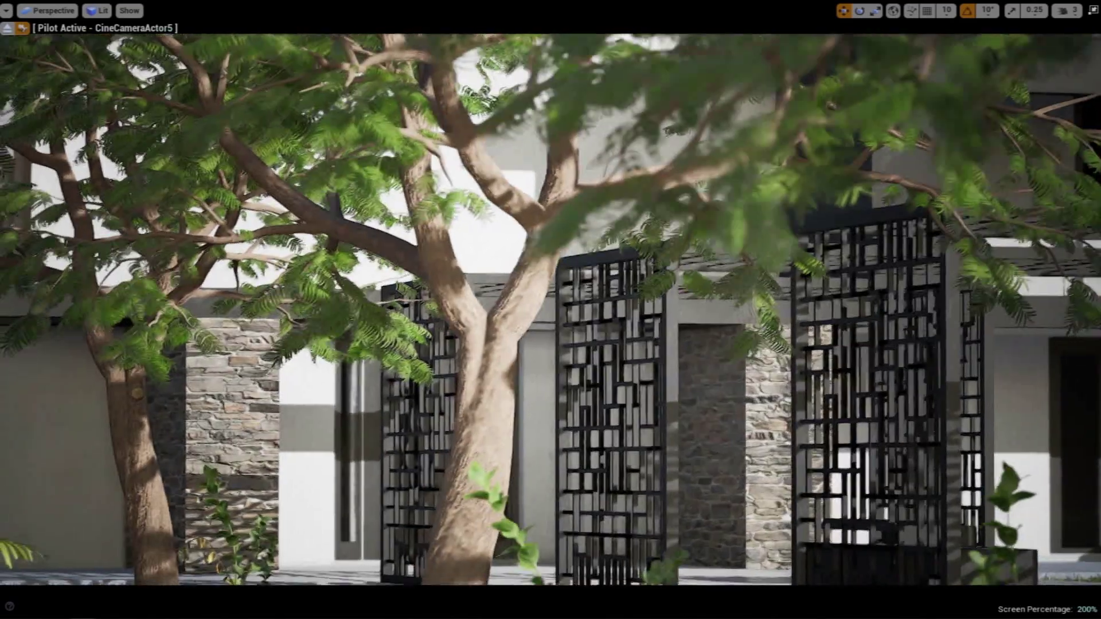
{"action": "middle_click_drag", "start_coordinate": [495, 279], "coordinate": [447, 308]}
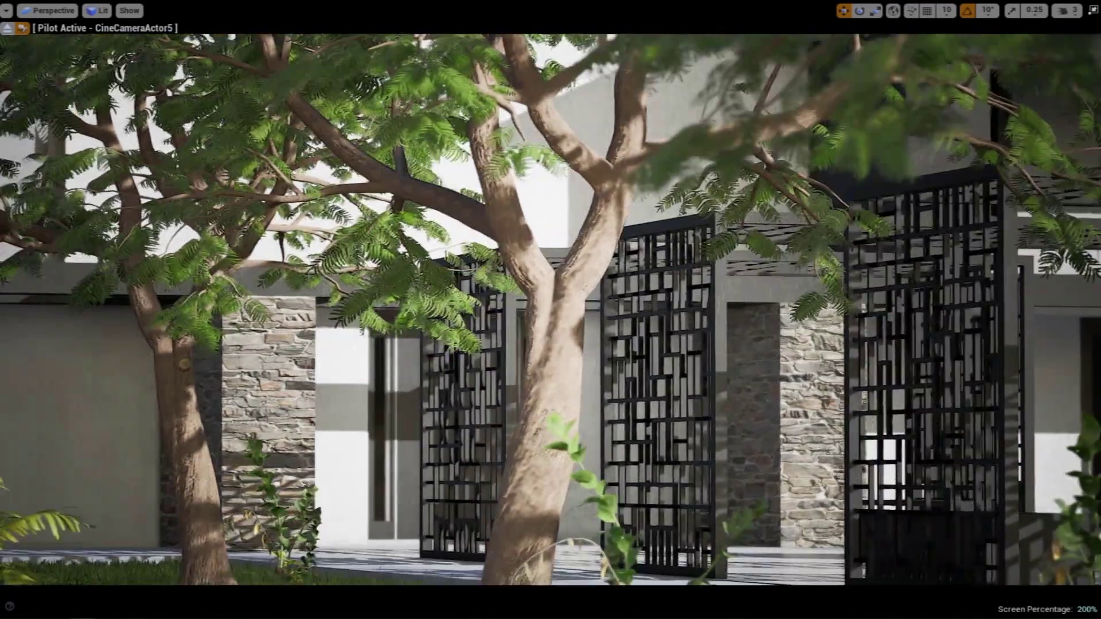